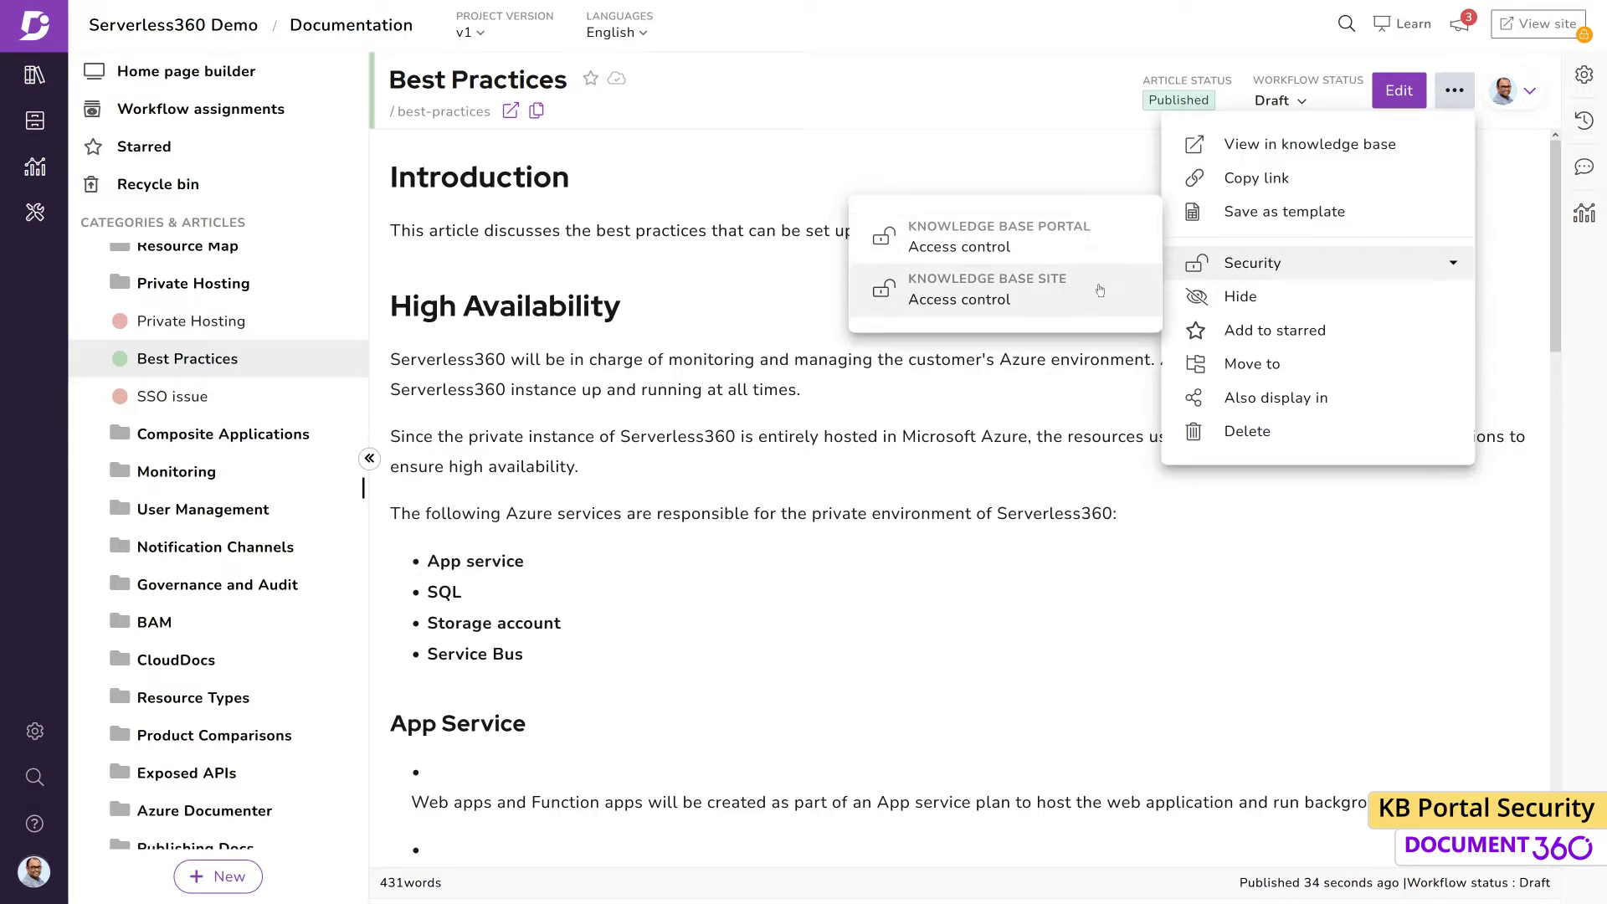
Update the Best Practices article's knowledge base portal content access, then close the Access control panel
left_click(757, 321)
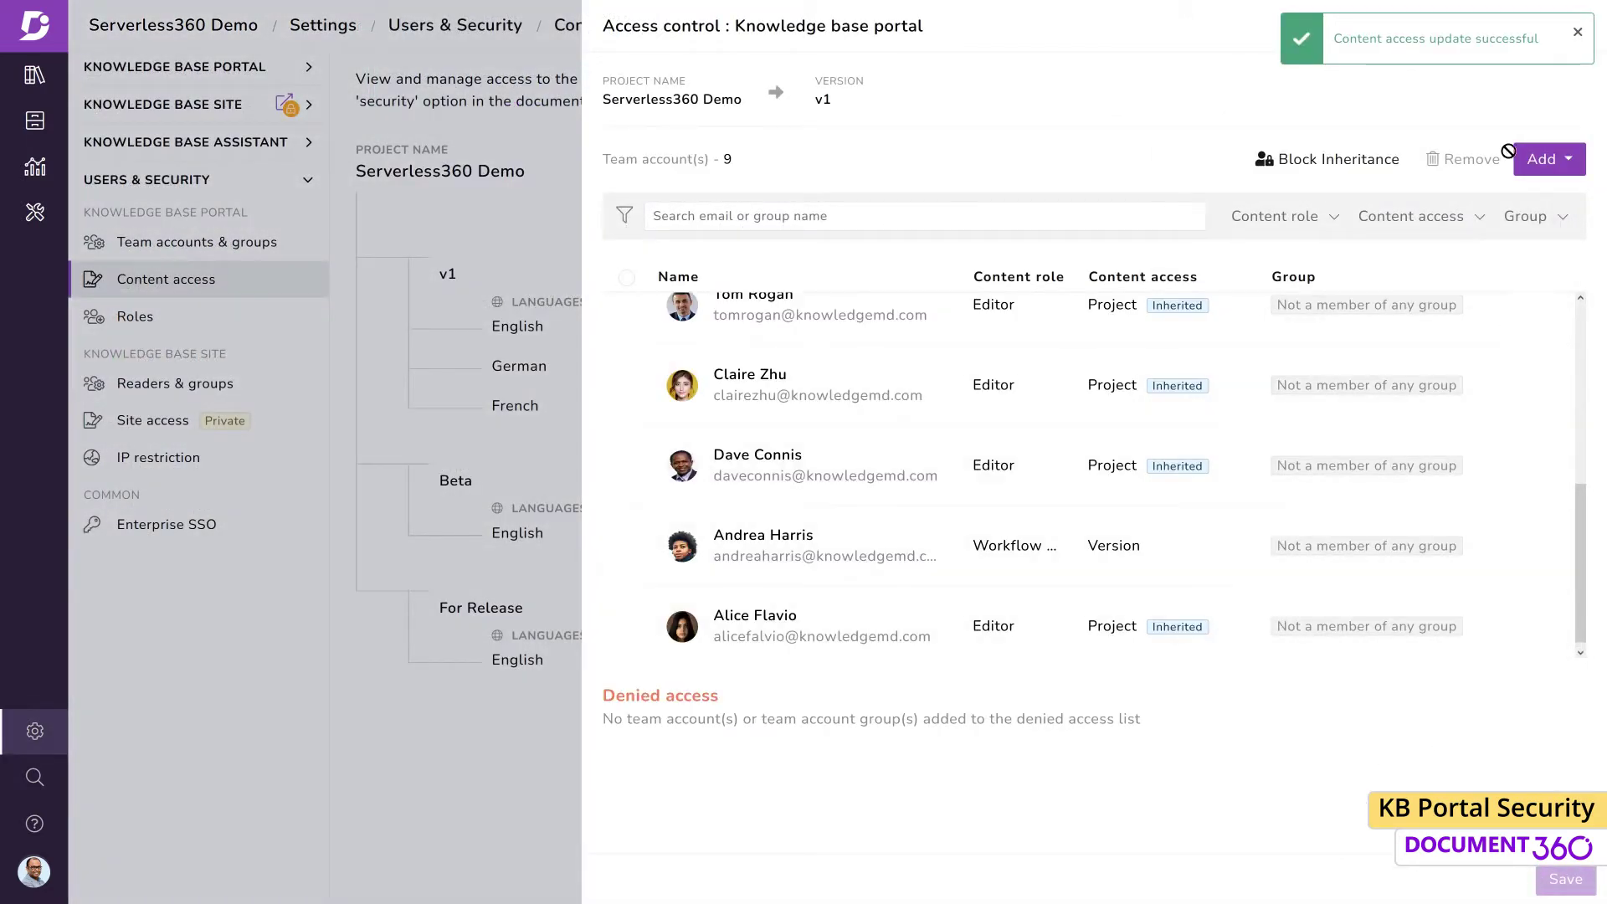
left_click(1583, 25)
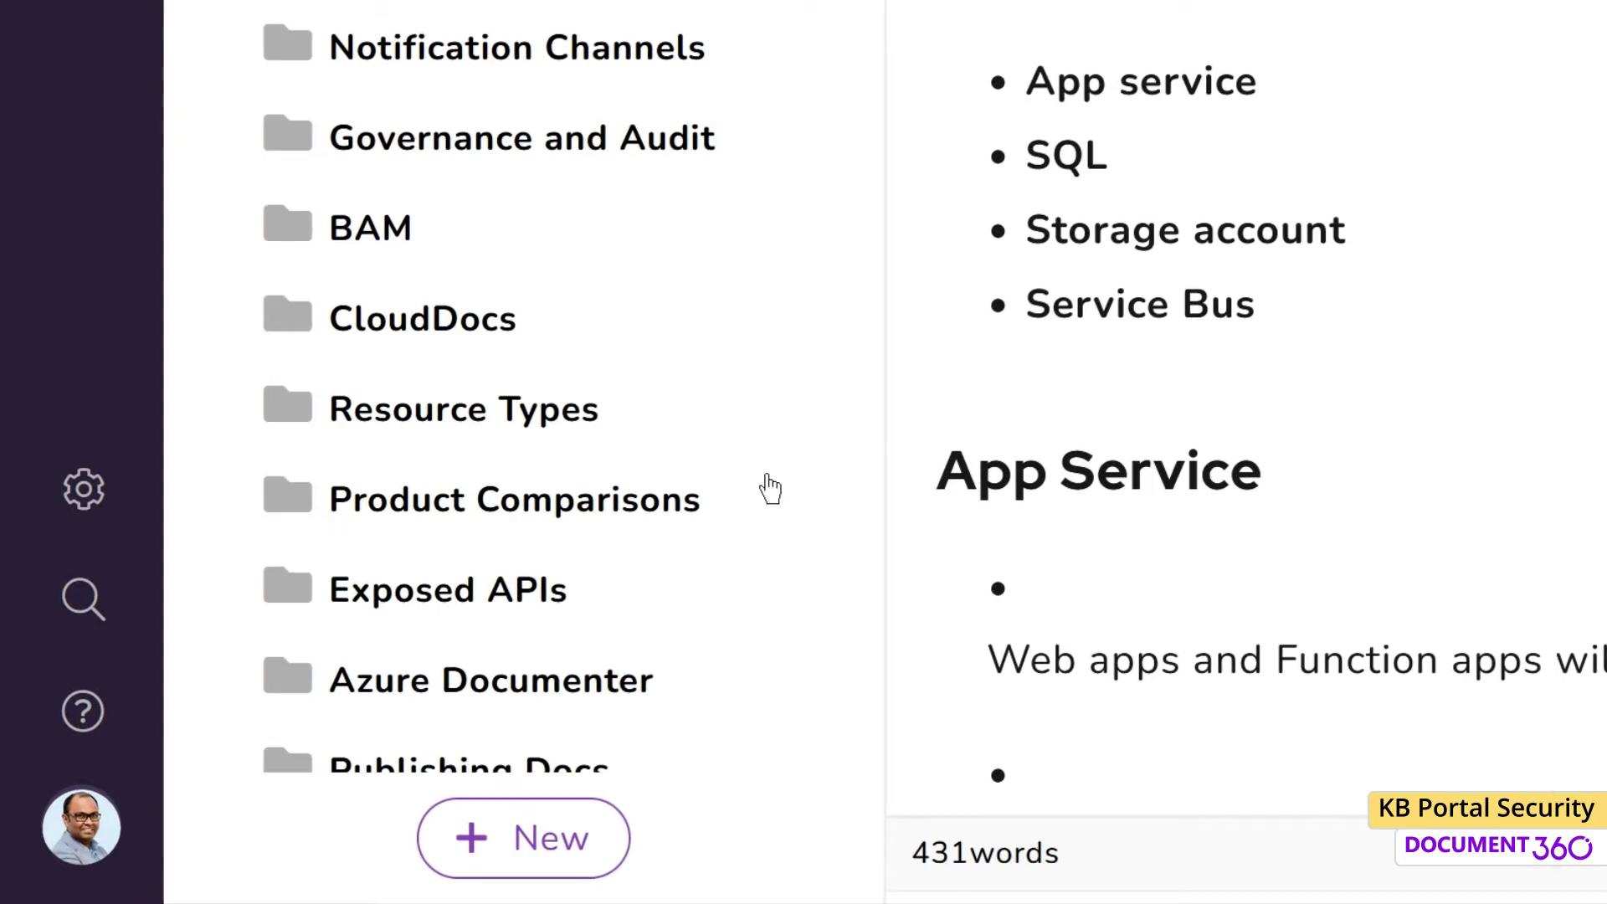
Under Users & Security > Team accounts, start a new account with the user's first name, last name and e-mail
left_click(115, 517)
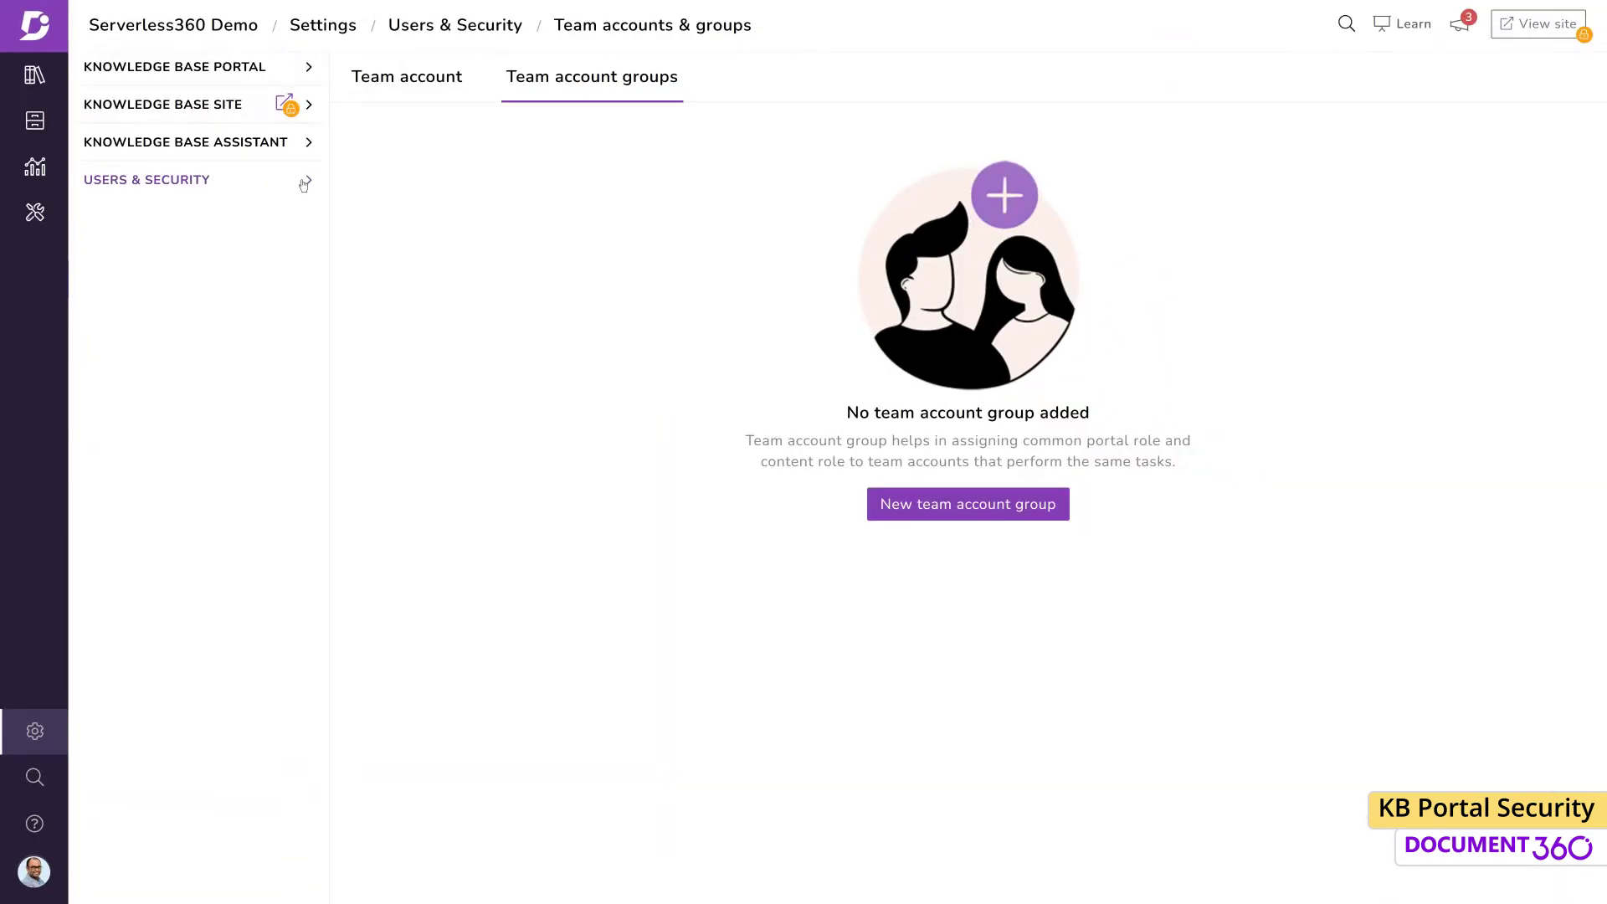
left_click(308, 182)
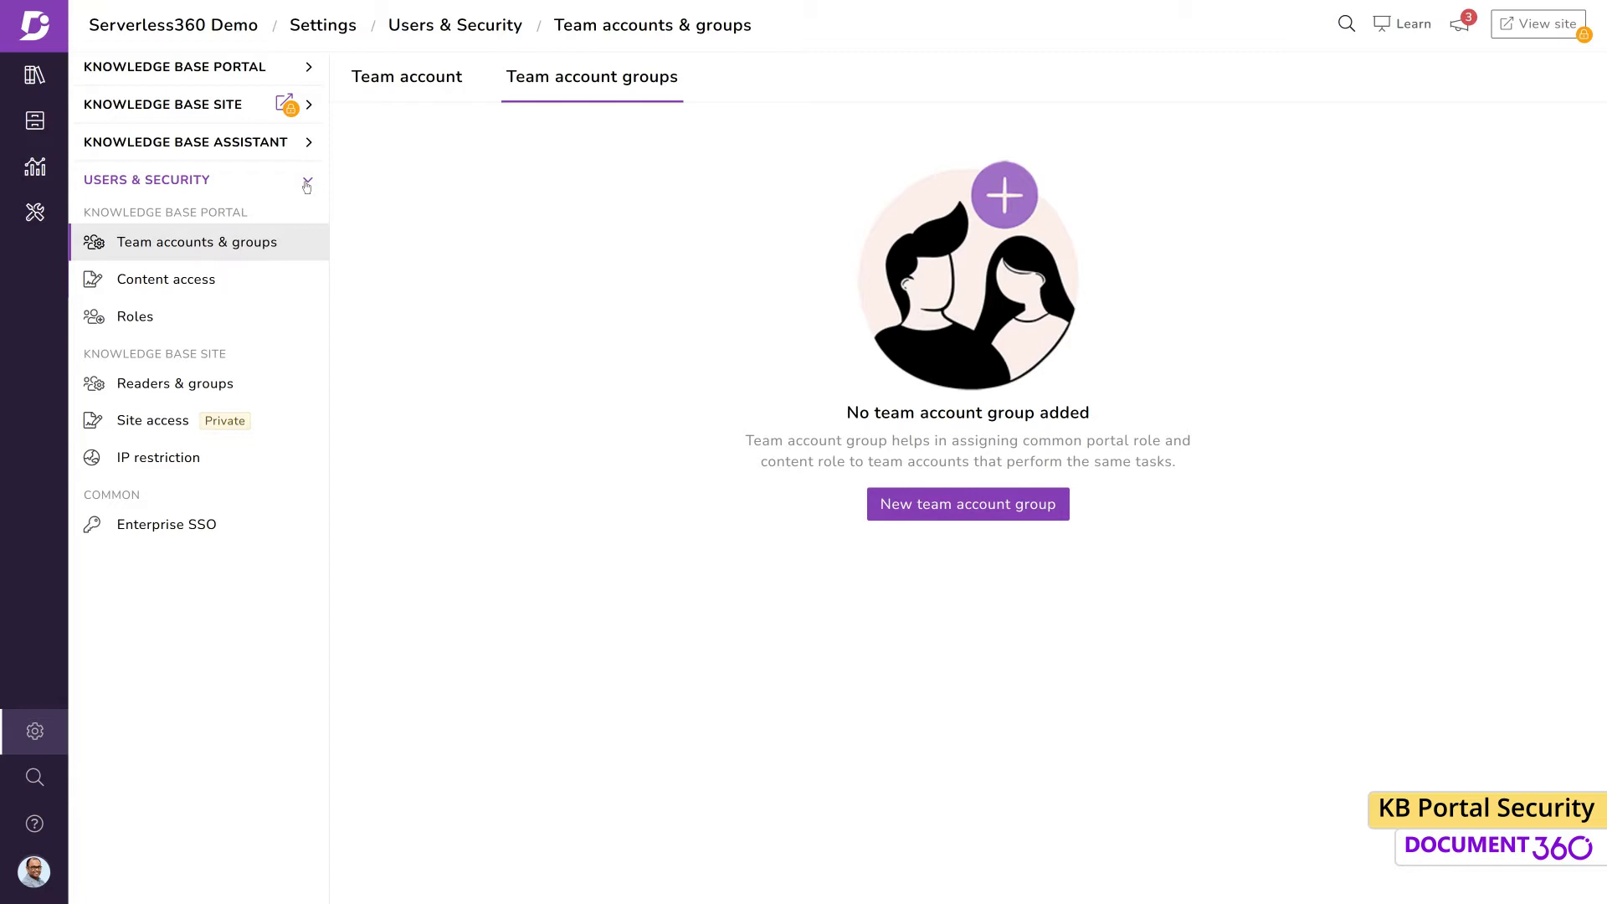
left_click(437, 96)
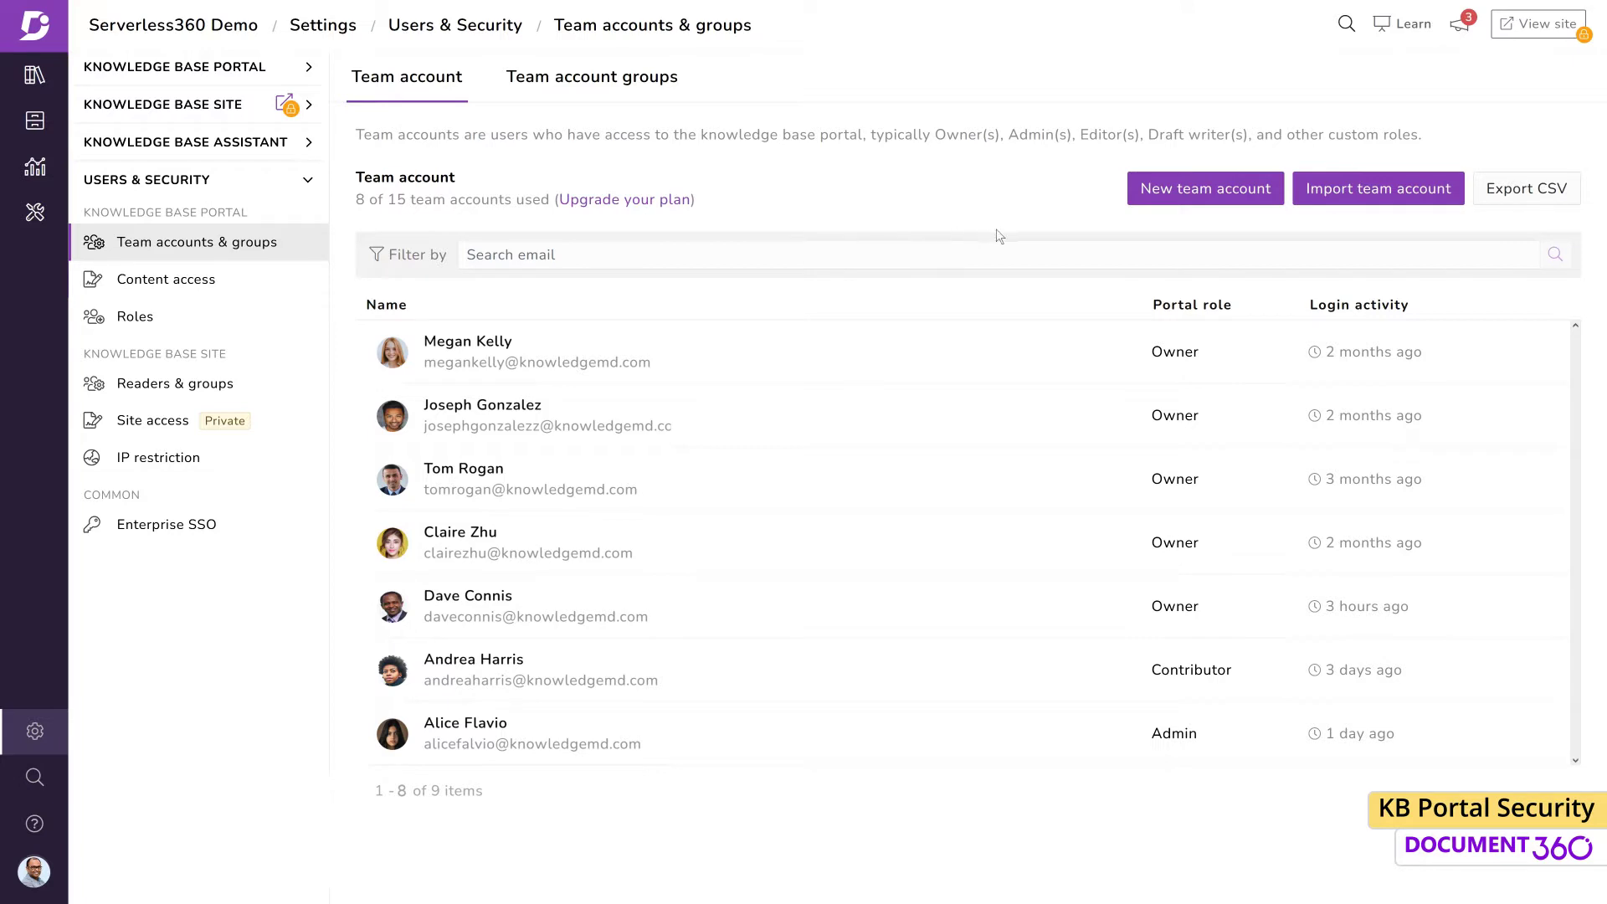
left_click(1191, 205)
key("Tab")
key("Tab")
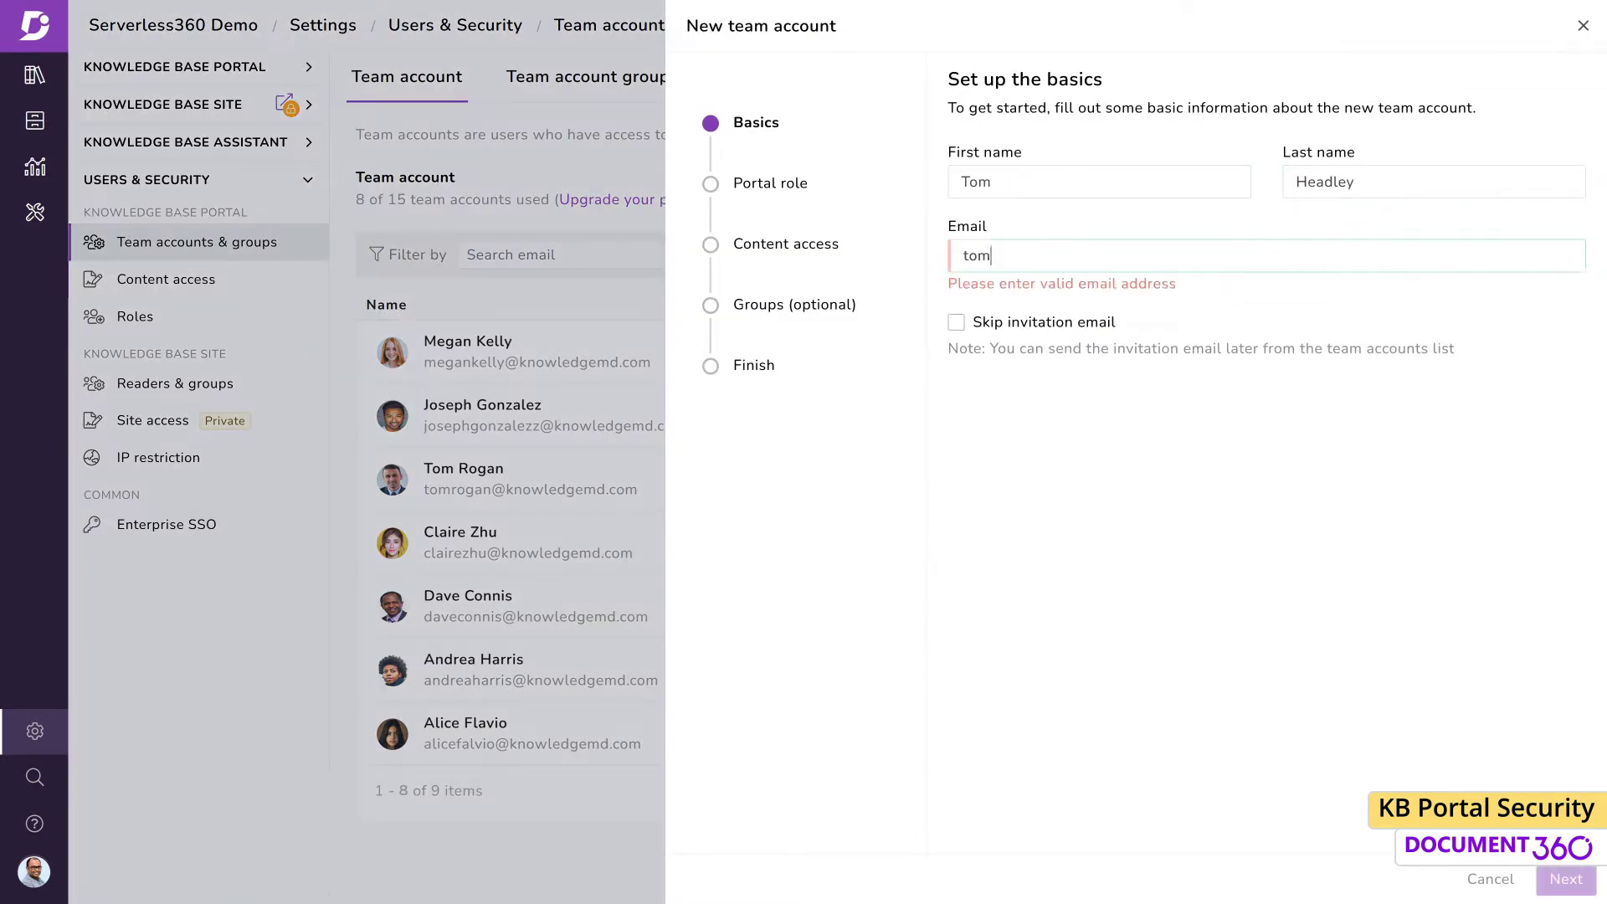
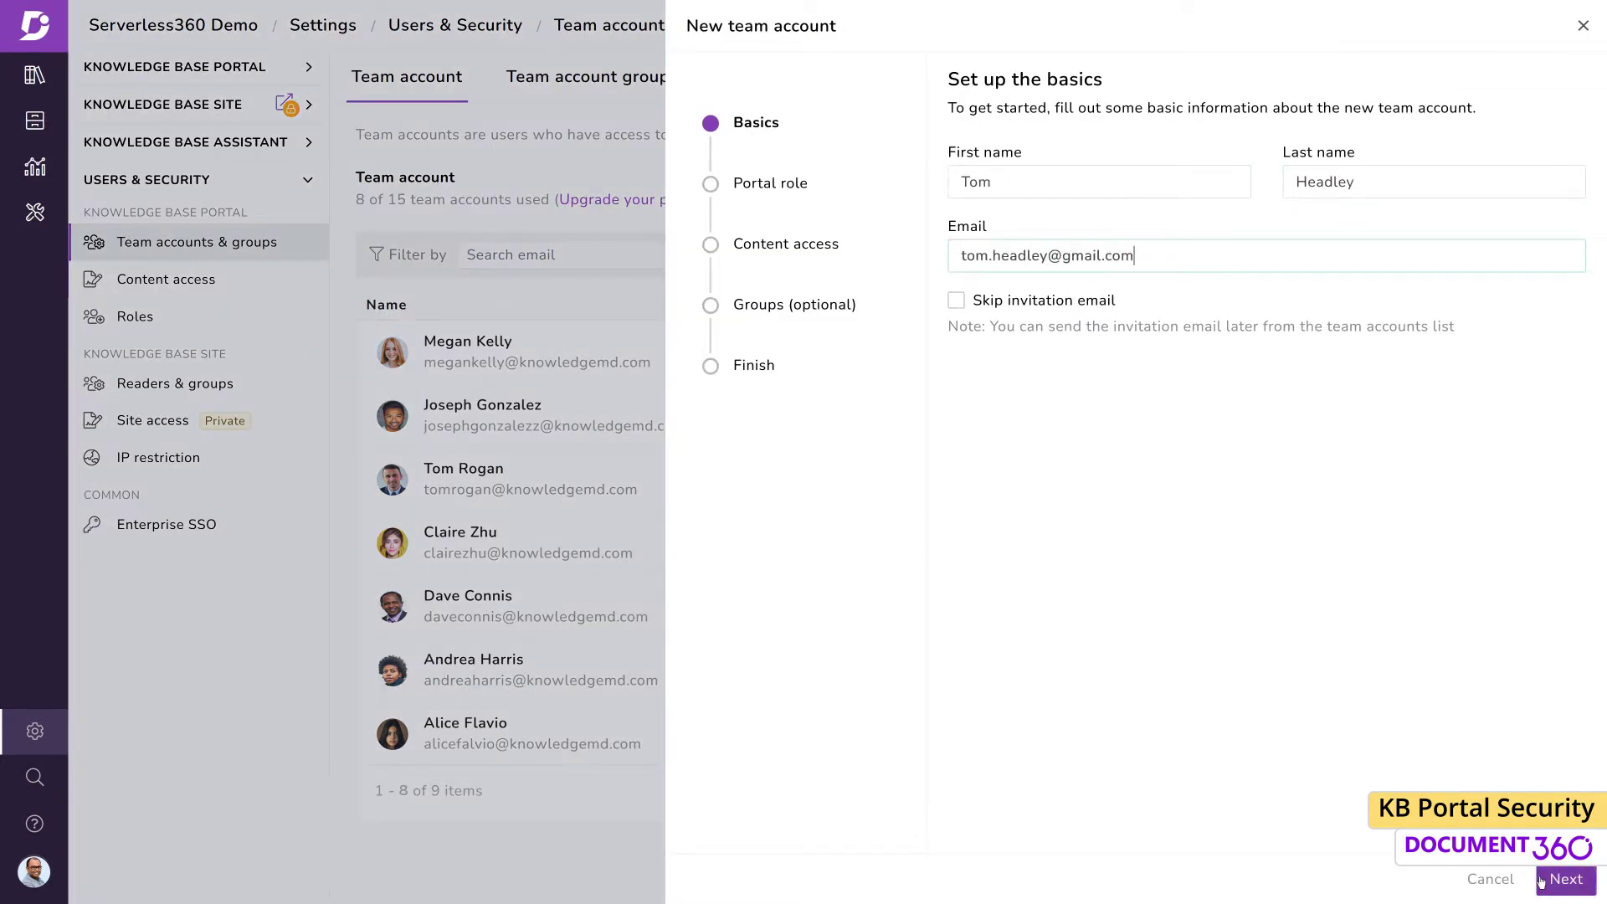
Give the new account the Admin portal role and Editor access to the complete knowledge base, then create it
left_click(1537, 878)
left_click(956, 297)
left_click(1564, 878)
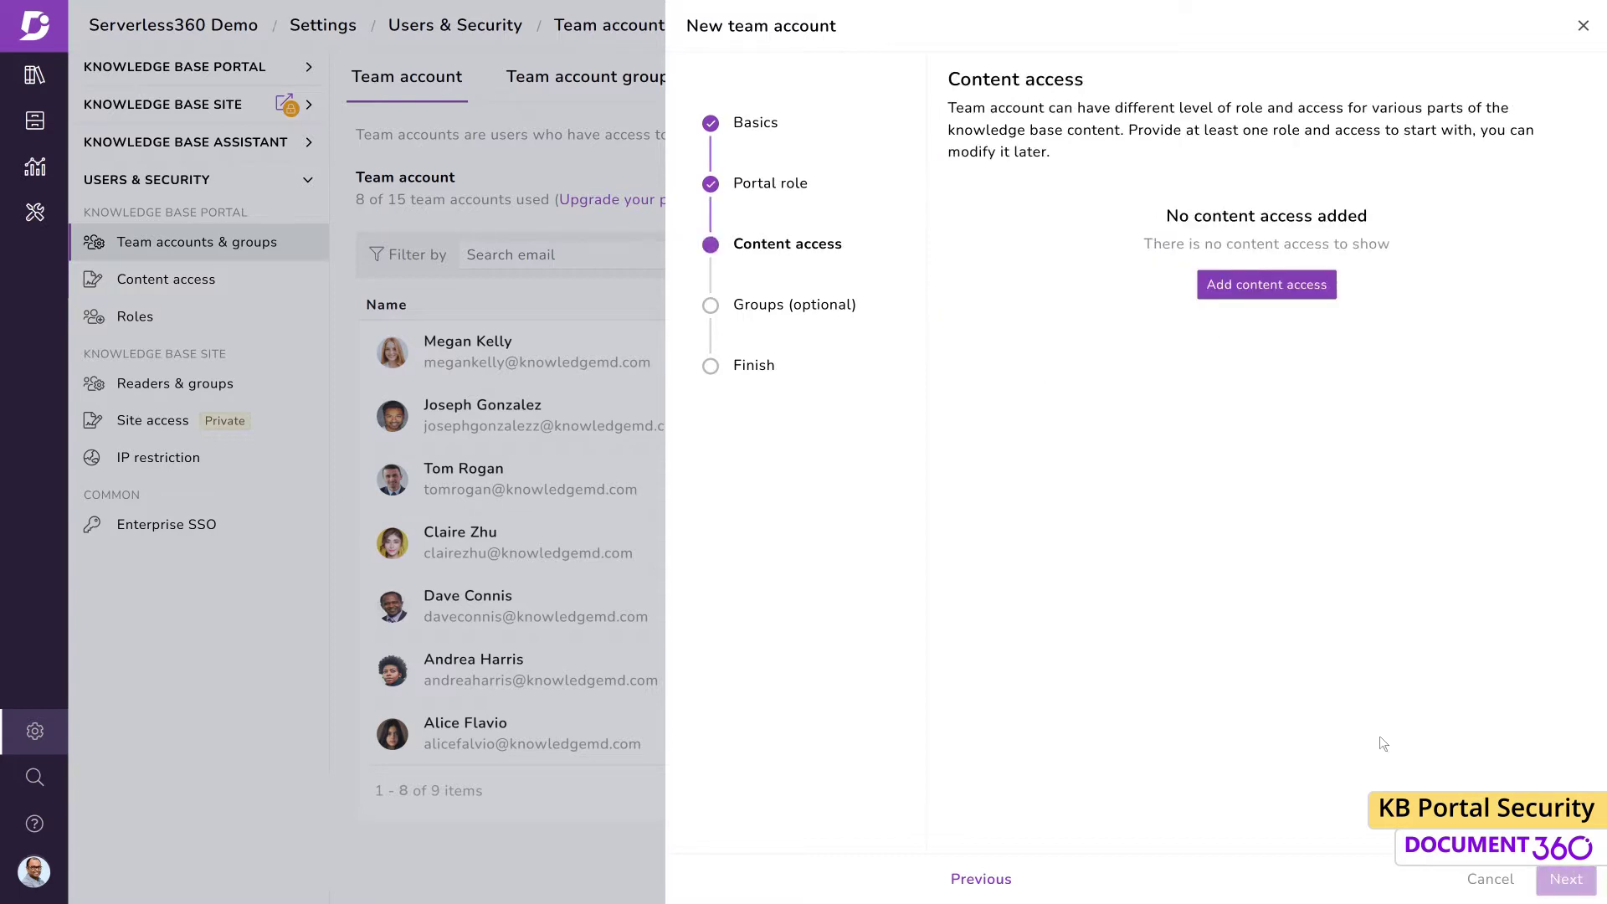
left_click(1264, 284)
left_click(695, 205)
left_click(695, 510)
left_click(1562, 879)
left_click(1564, 879)
left_click(1563, 879)
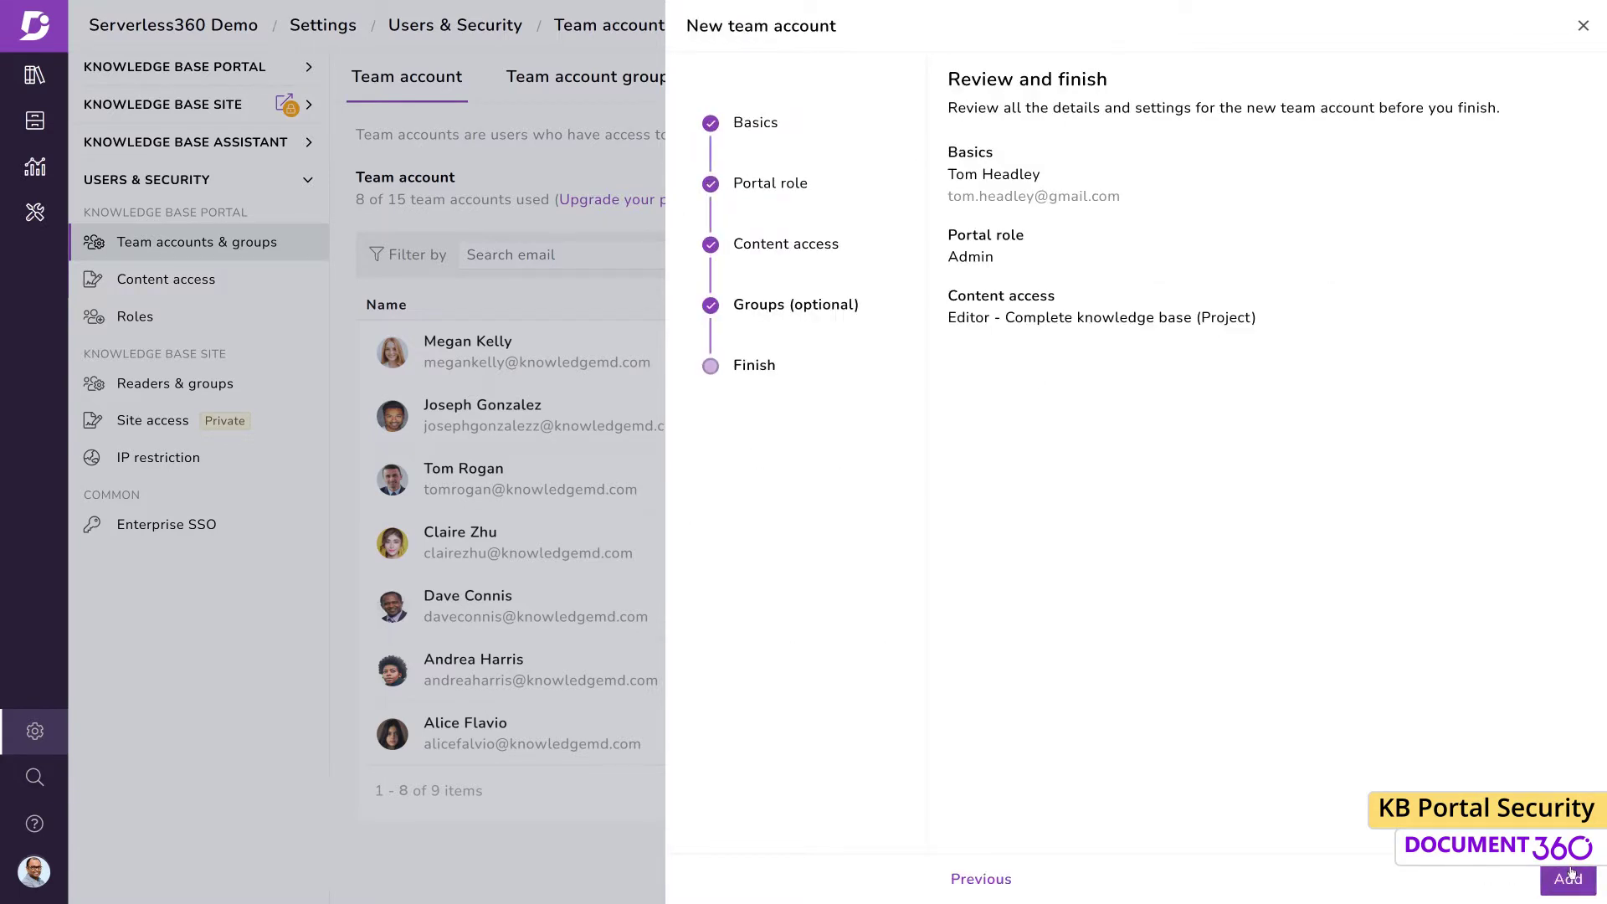
left_click(1567, 879)
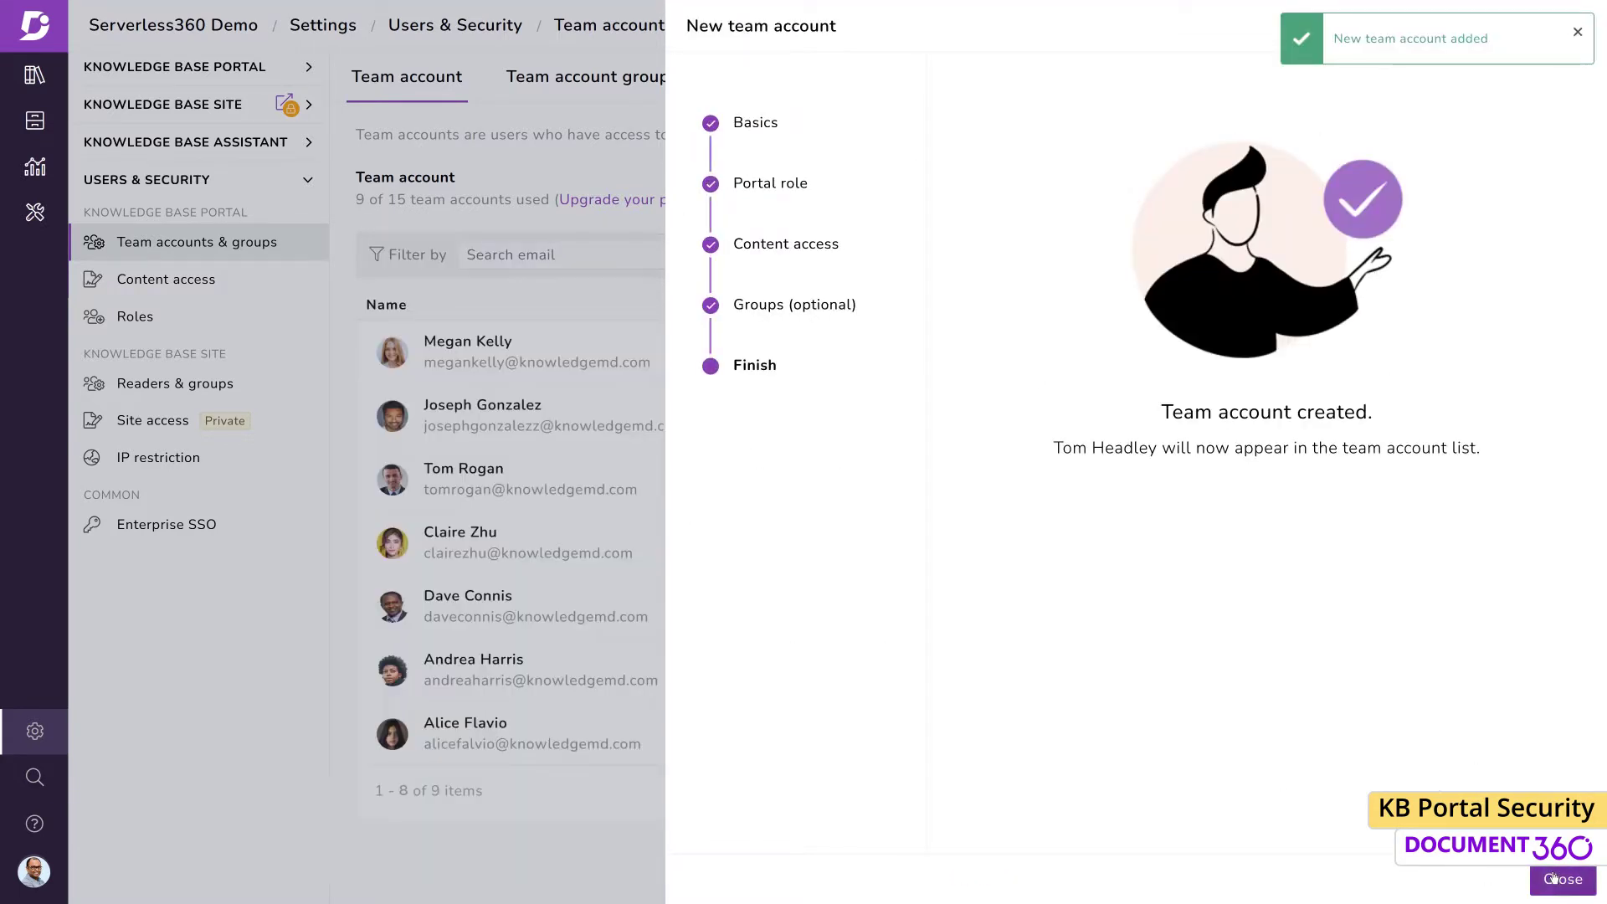
left_click(1563, 879)
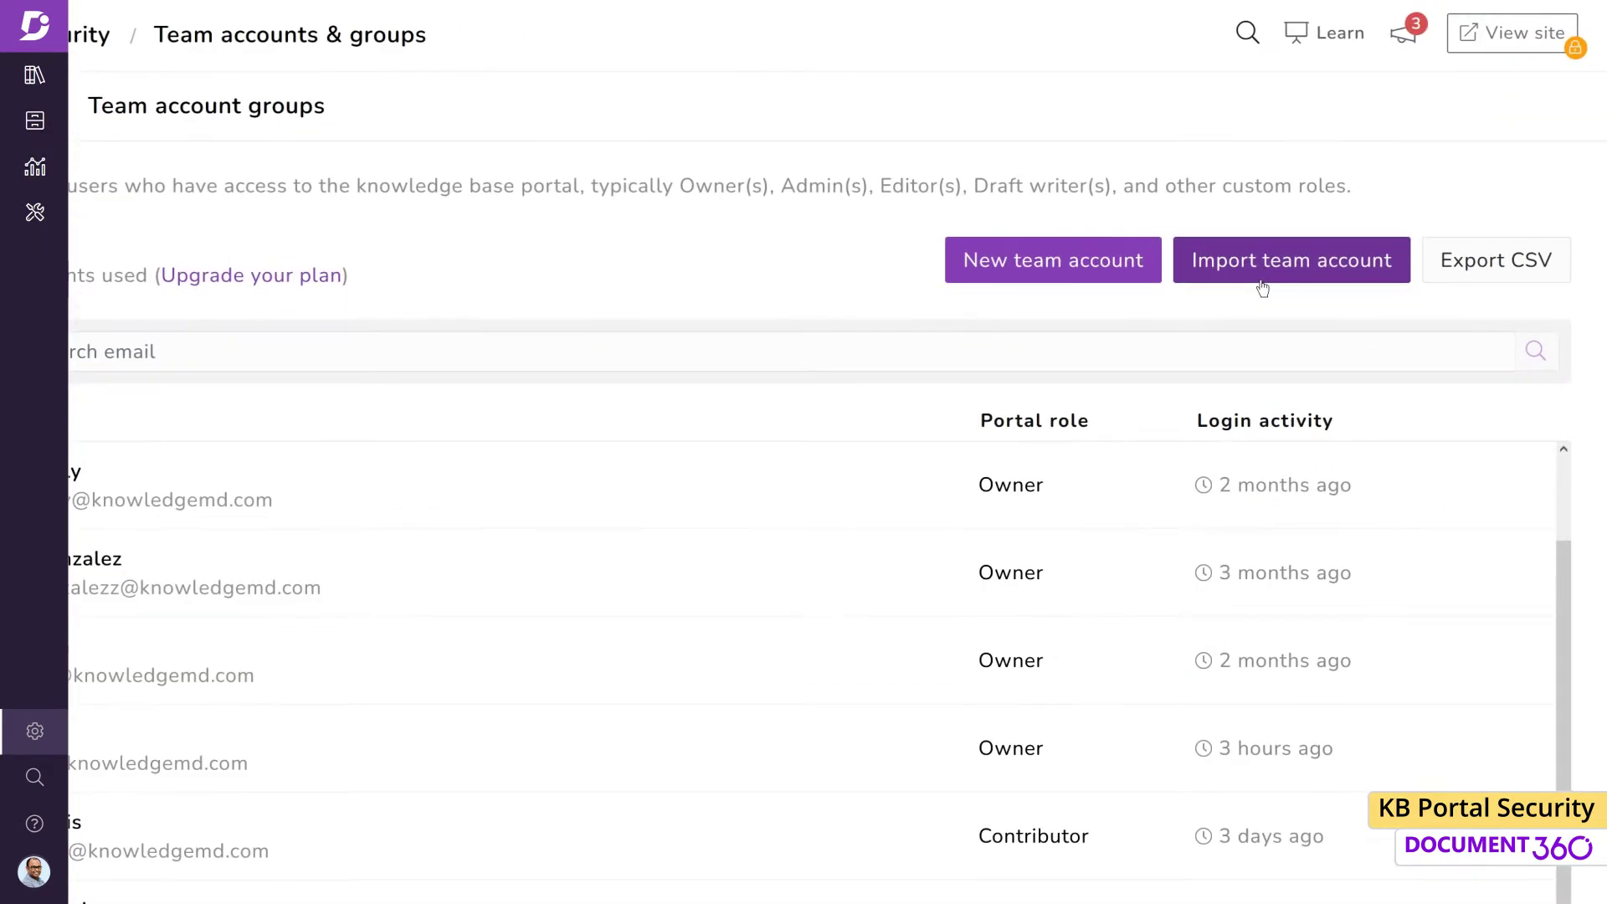
Start a team account import, entering a row with a user's e-mail, first name and last name
left_click(1364, 195)
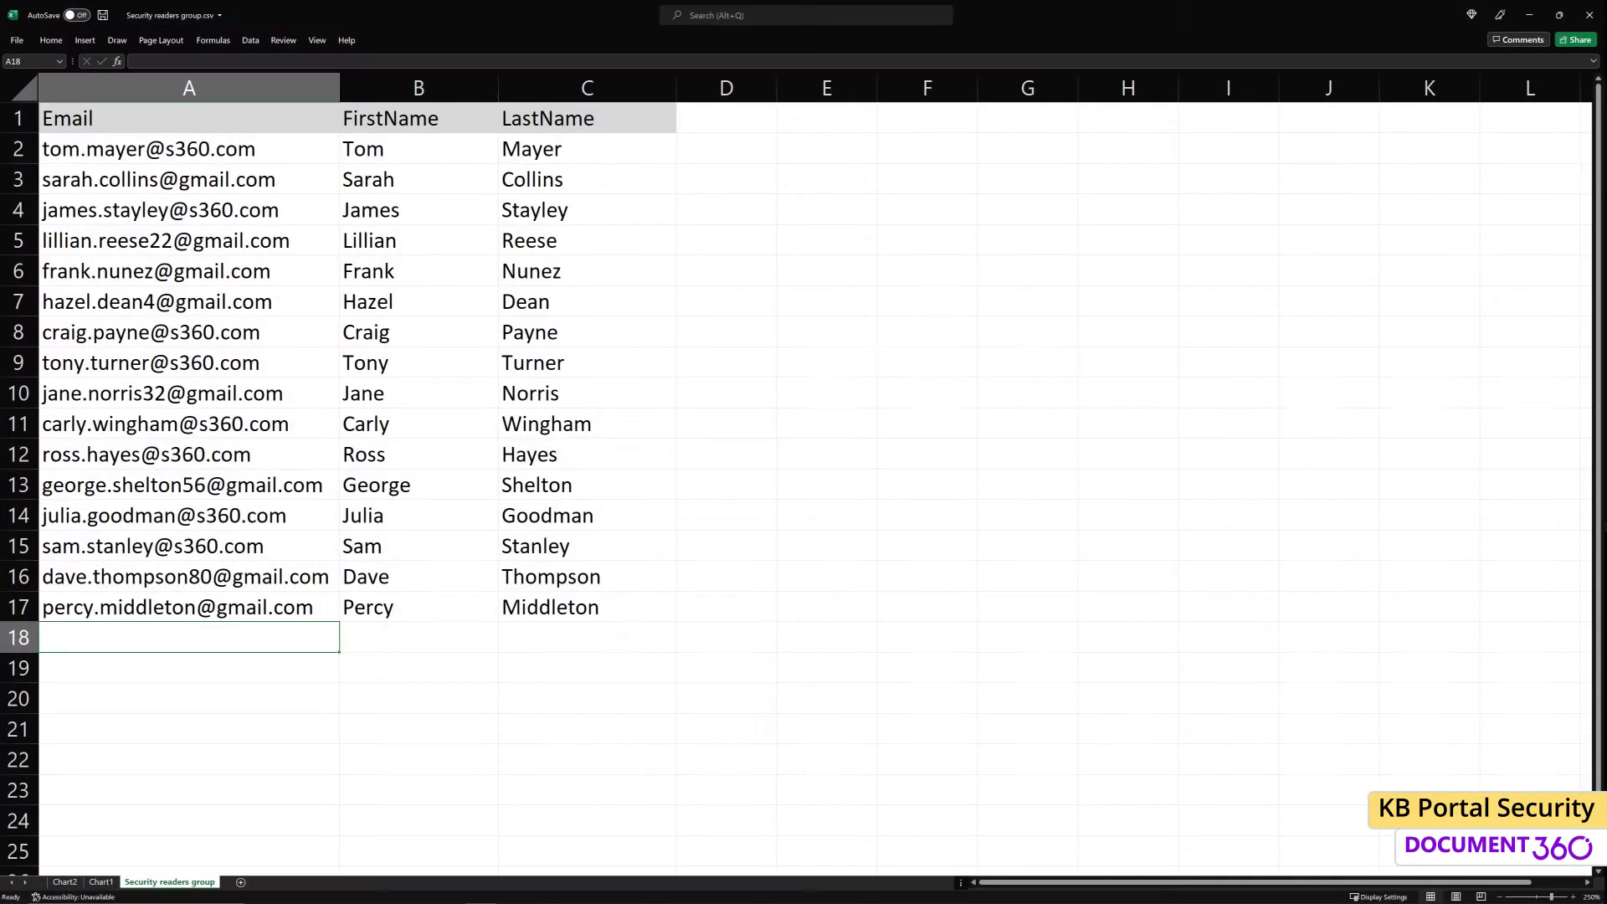
key("Tab")
key("Tab")
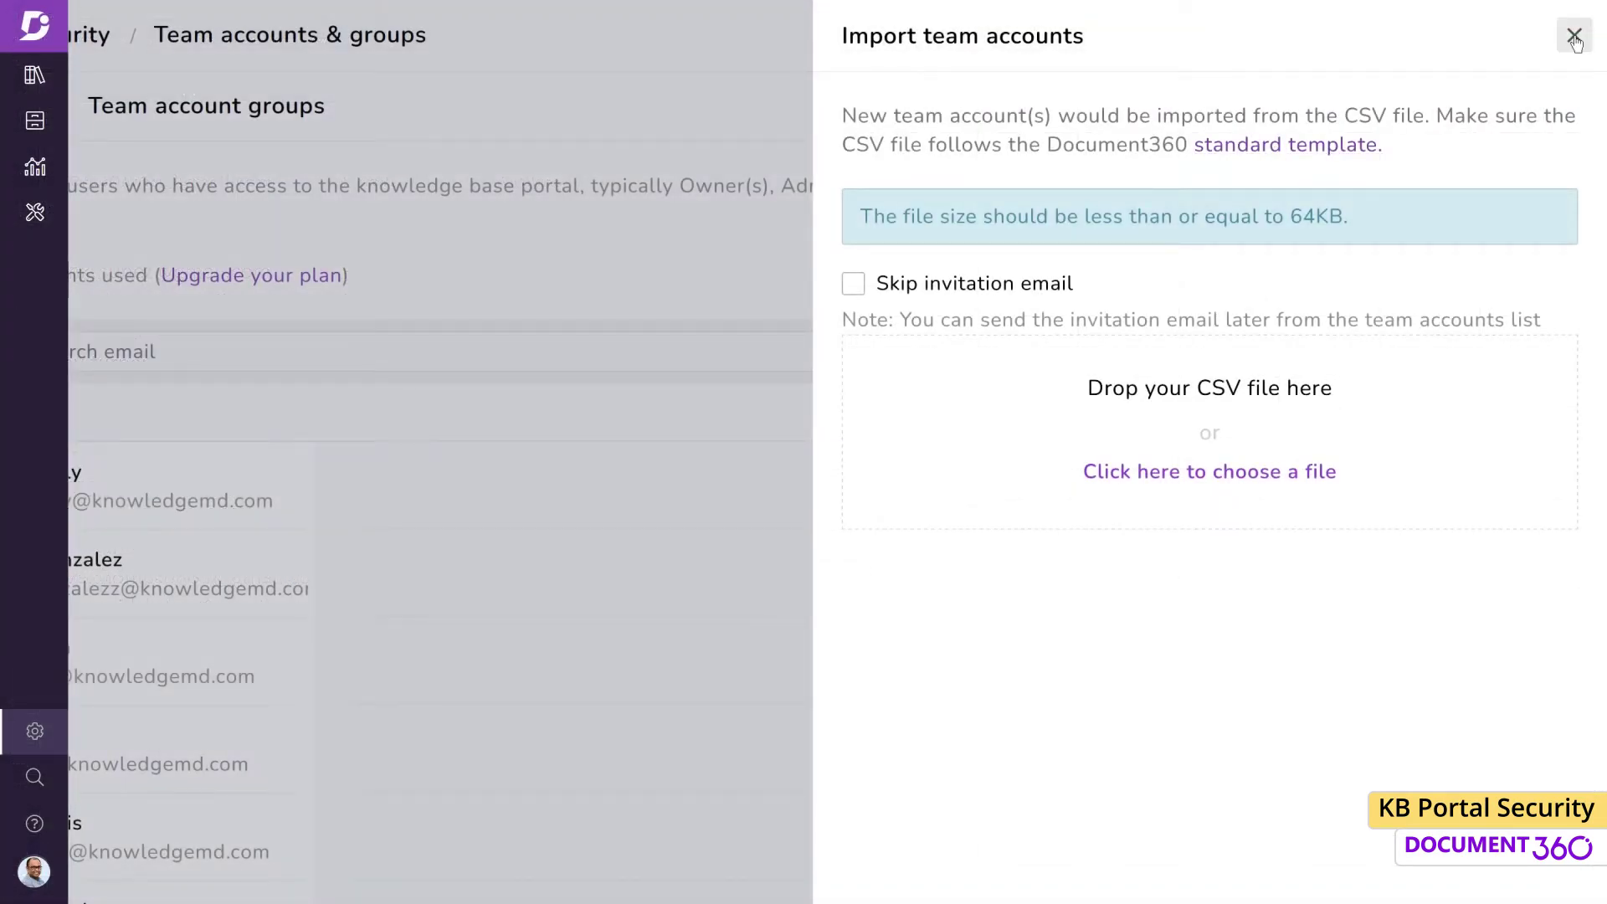
Close the import panel without importing anything and switch to Team account groups
left_click(1574, 36)
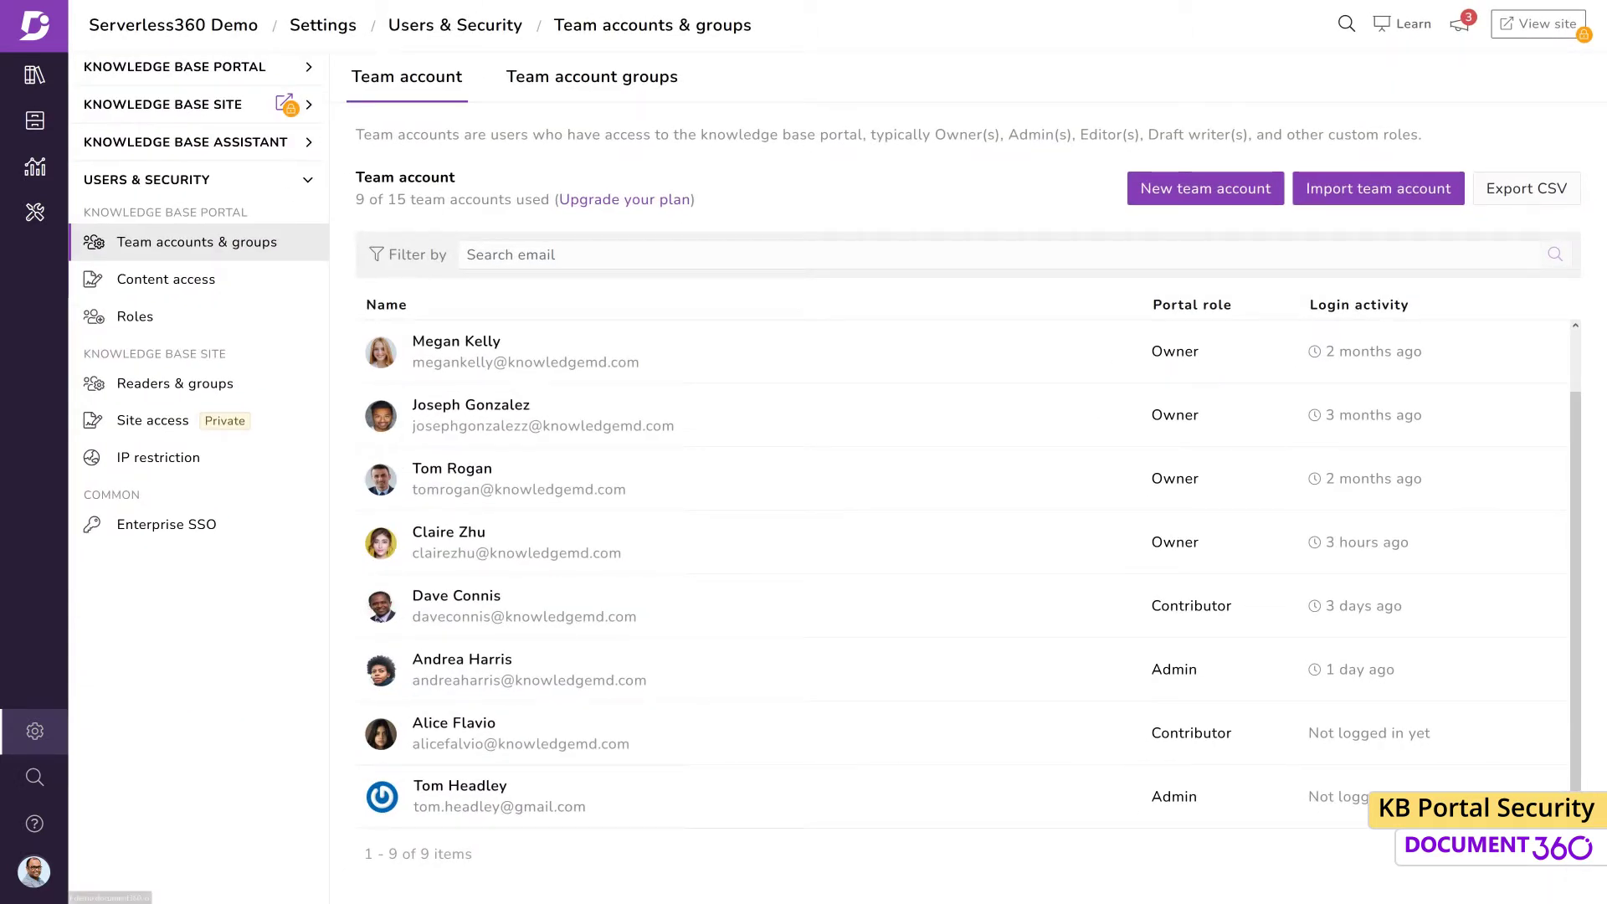
left_click(571, 78)
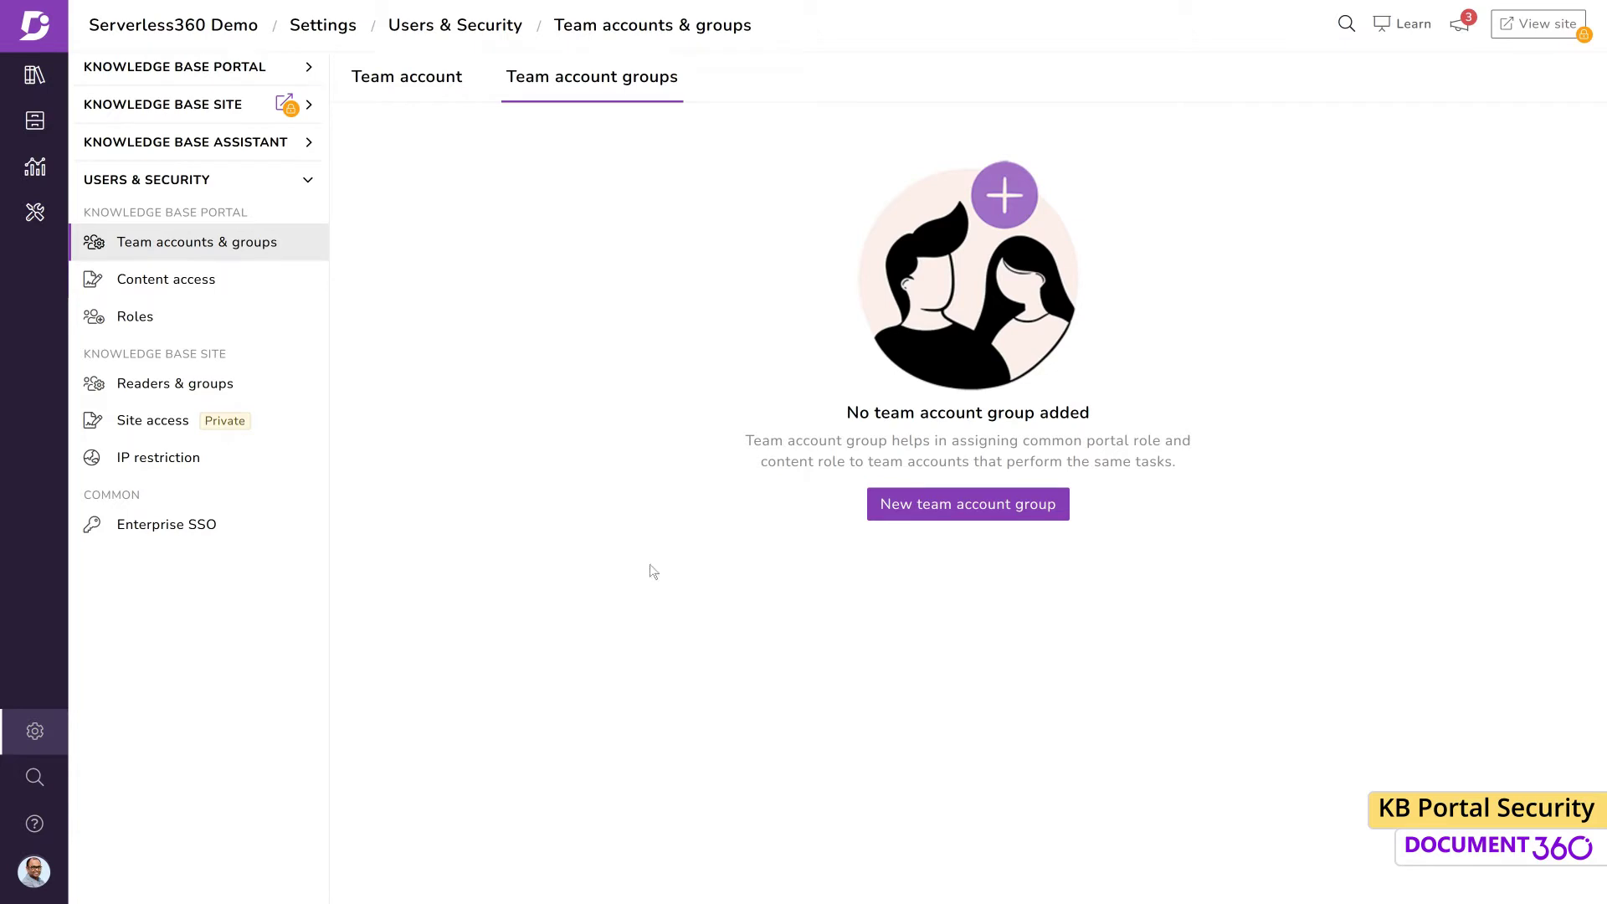
Start a group 'SEO Team' described 'Information related to the SEO team' and add three members
left_click(970, 512)
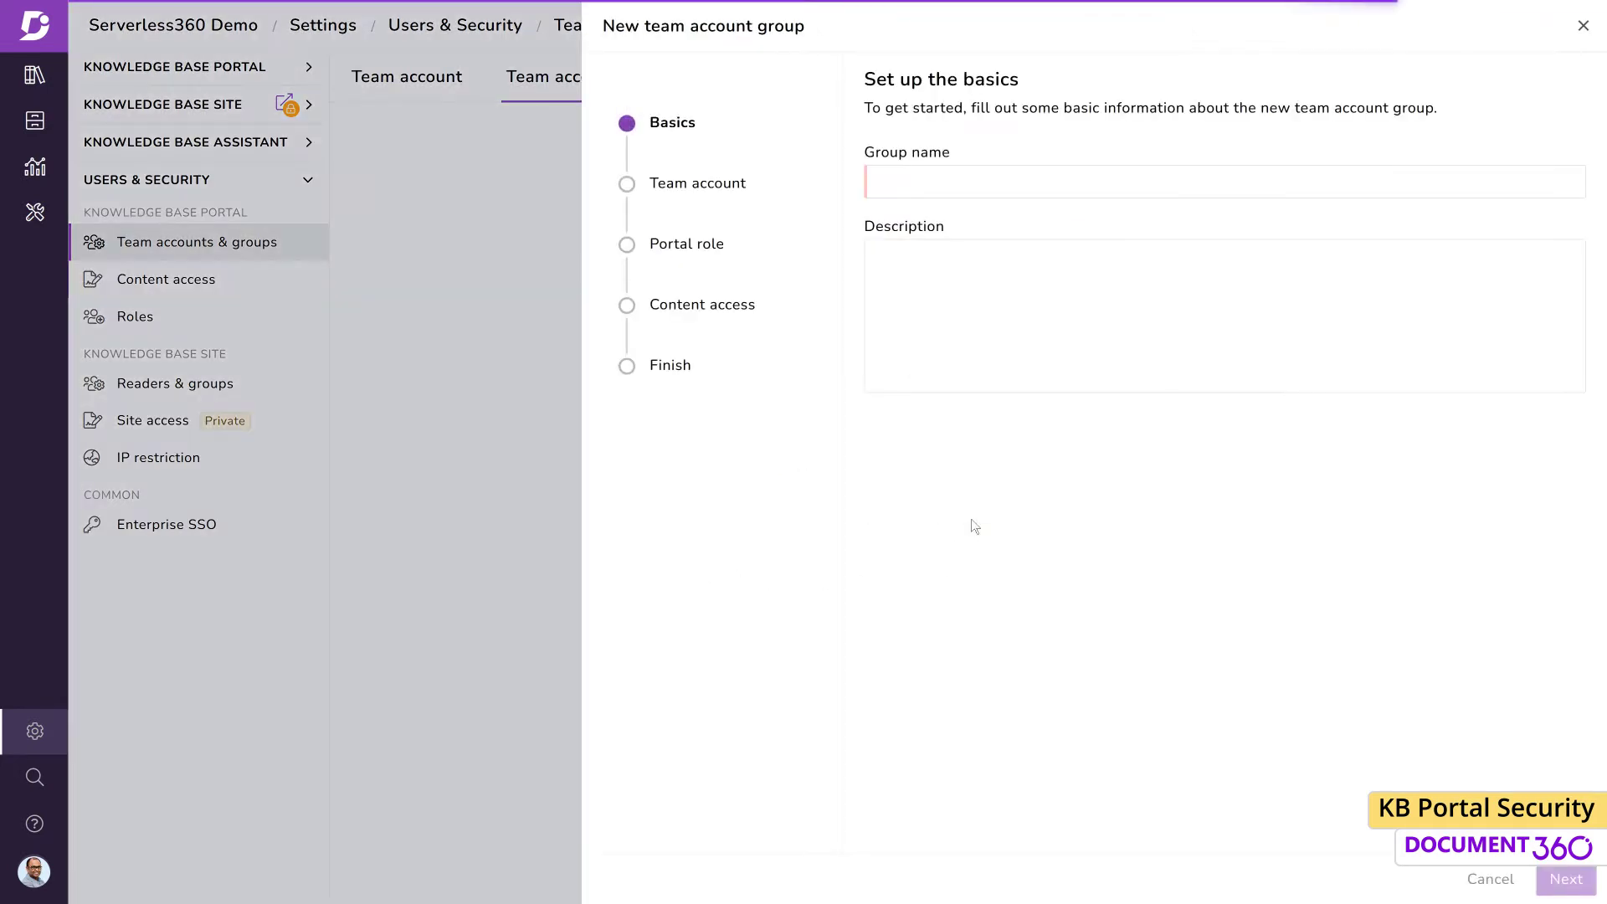
type("SEO Tea")
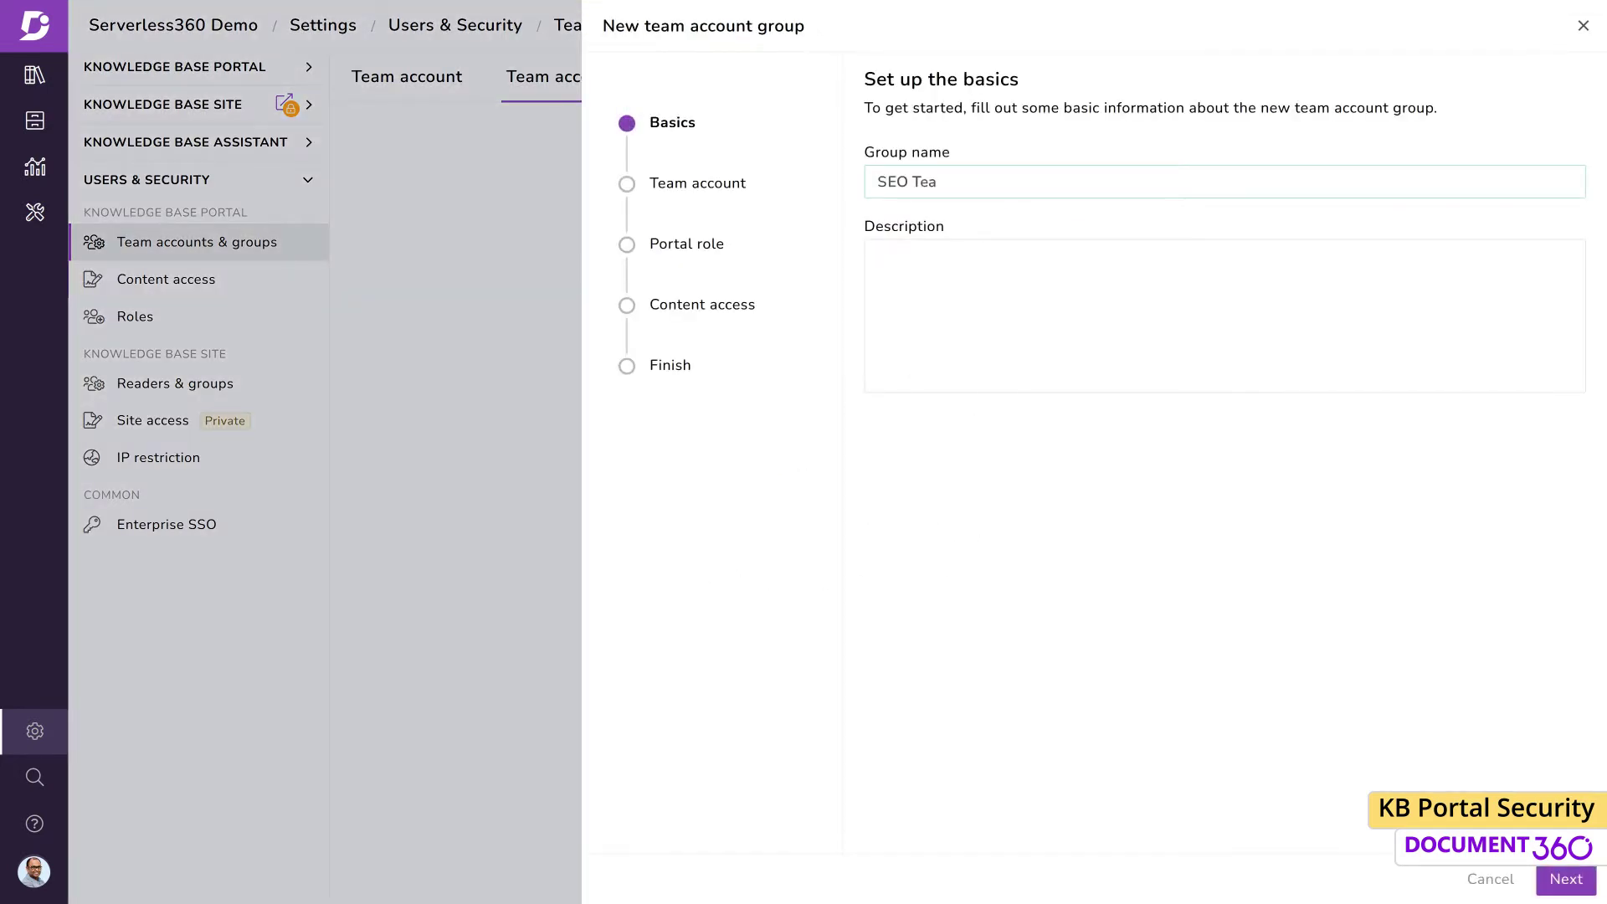
type("Information related to the SEO team")
left_click(1566, 878)
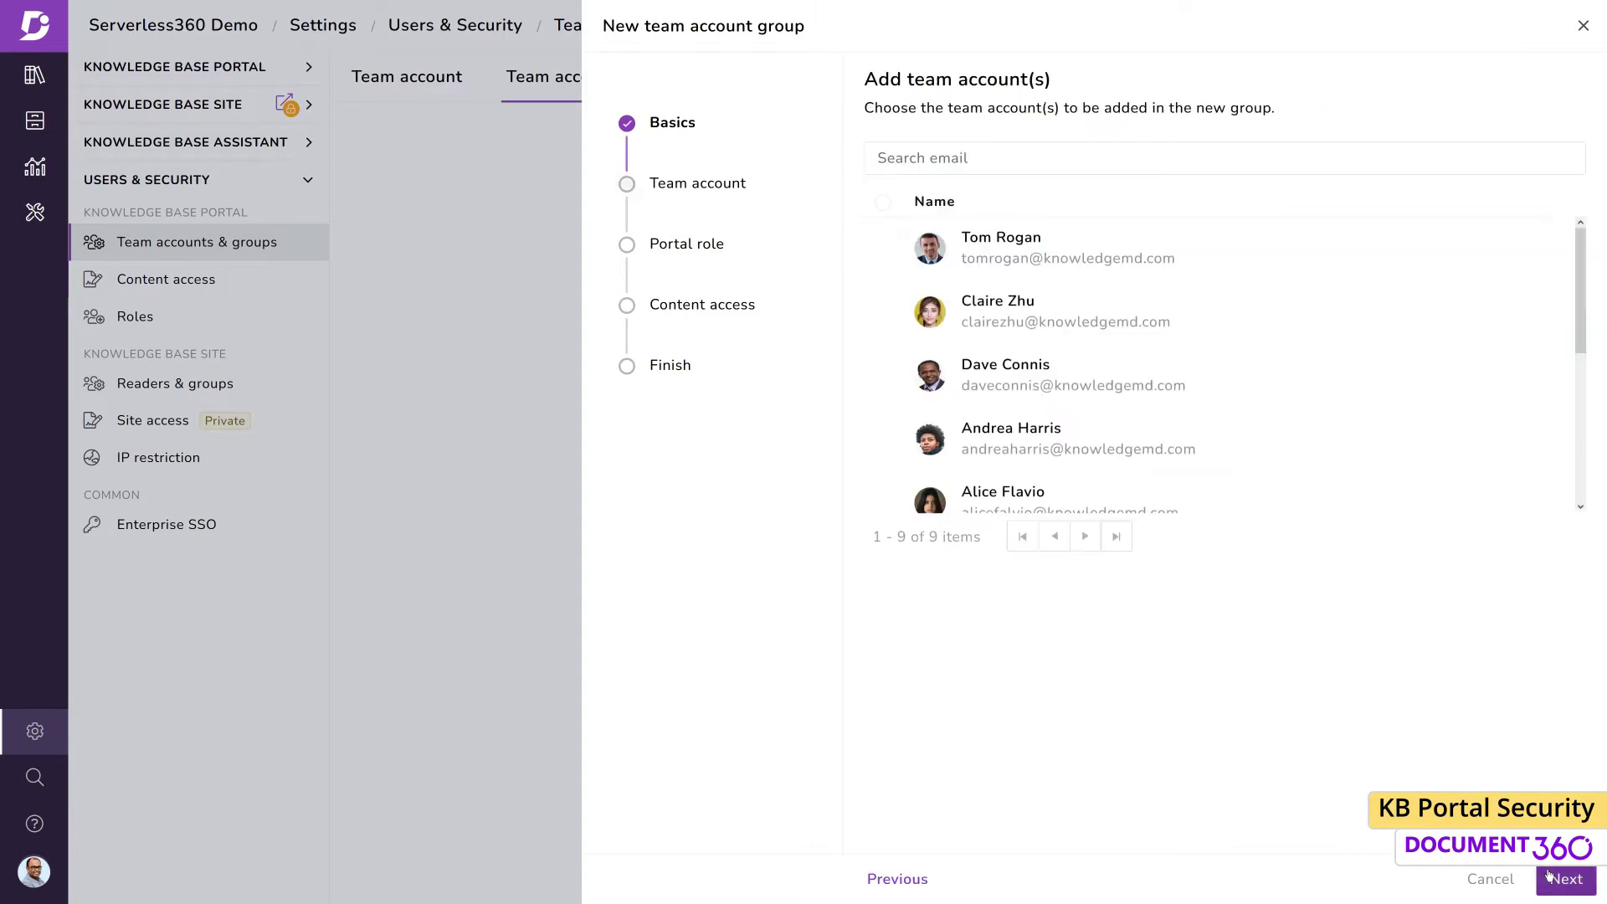
left_click(884, 249)
left_click(883, 312)
left_click(883, 439)
Keep the Contributor role, grant Editor access to a v1 category, and create the group
left_click(1566, 879)
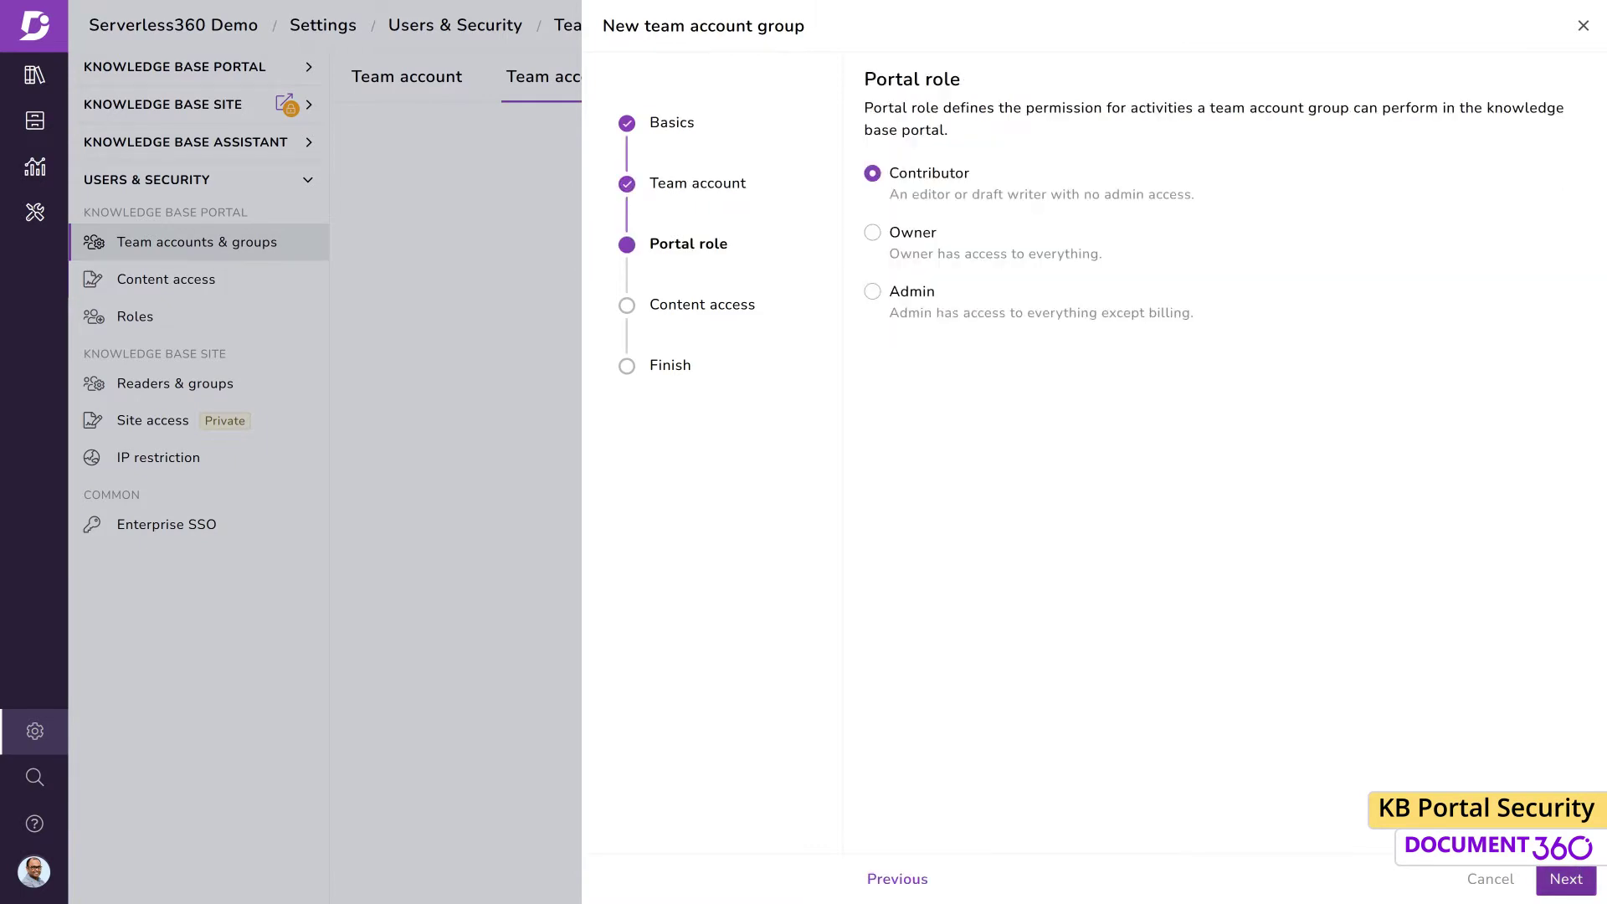
left_click(1566, 879)
left_click(1189, 286)
left_click(612, 628)
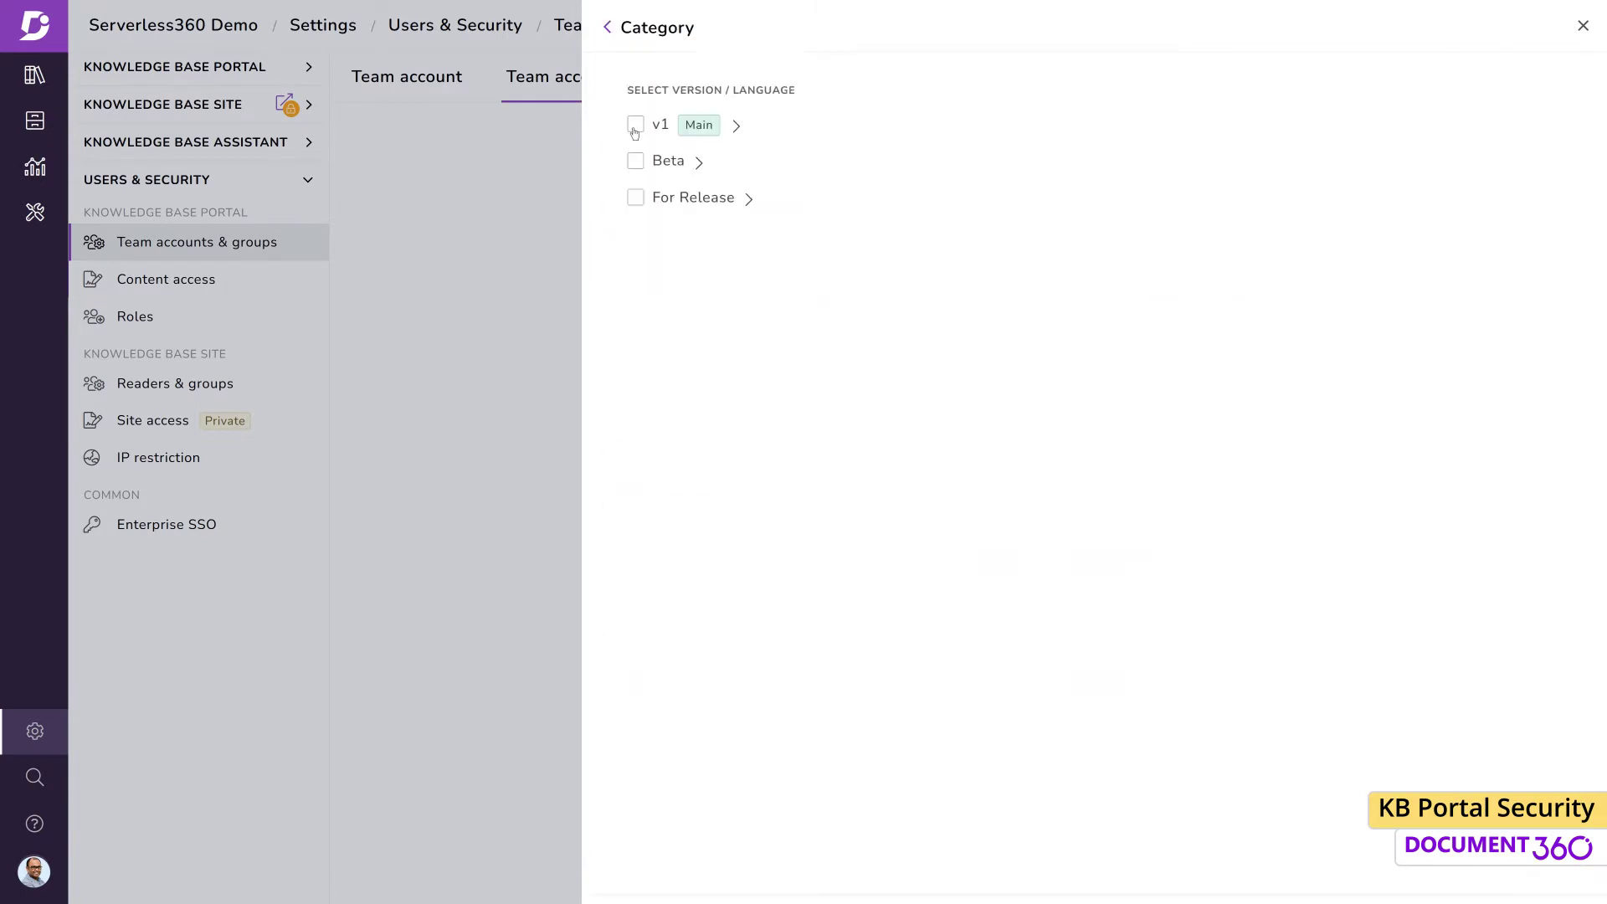
left_click(636, 125)
left_click(636, 487)
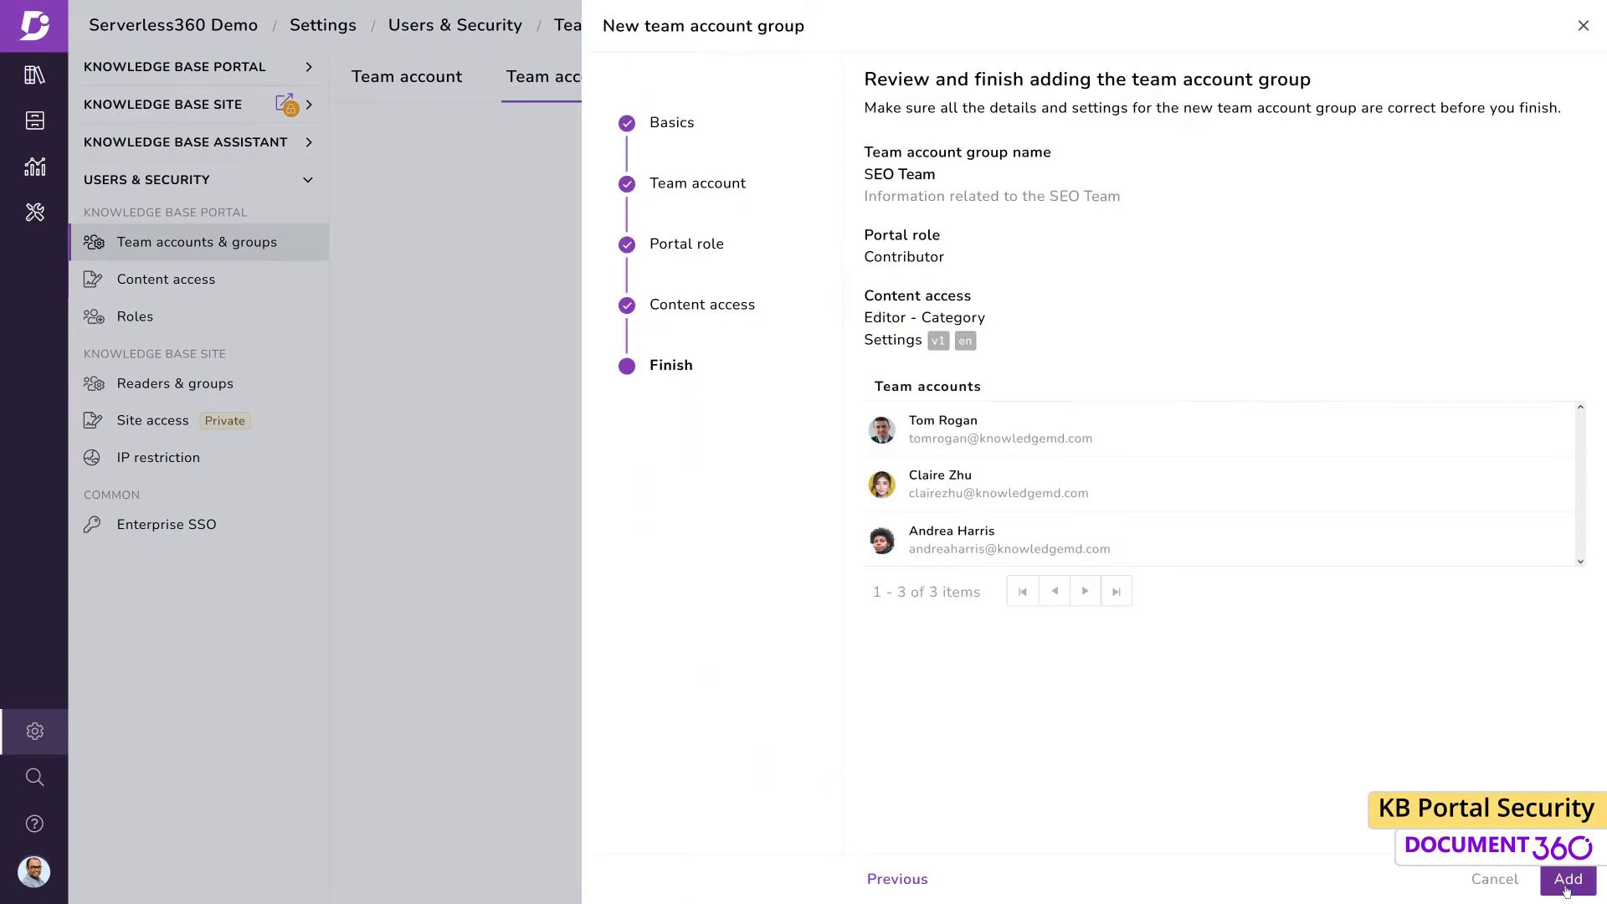
left_click(1563, 879)
left_click(1564, 885)
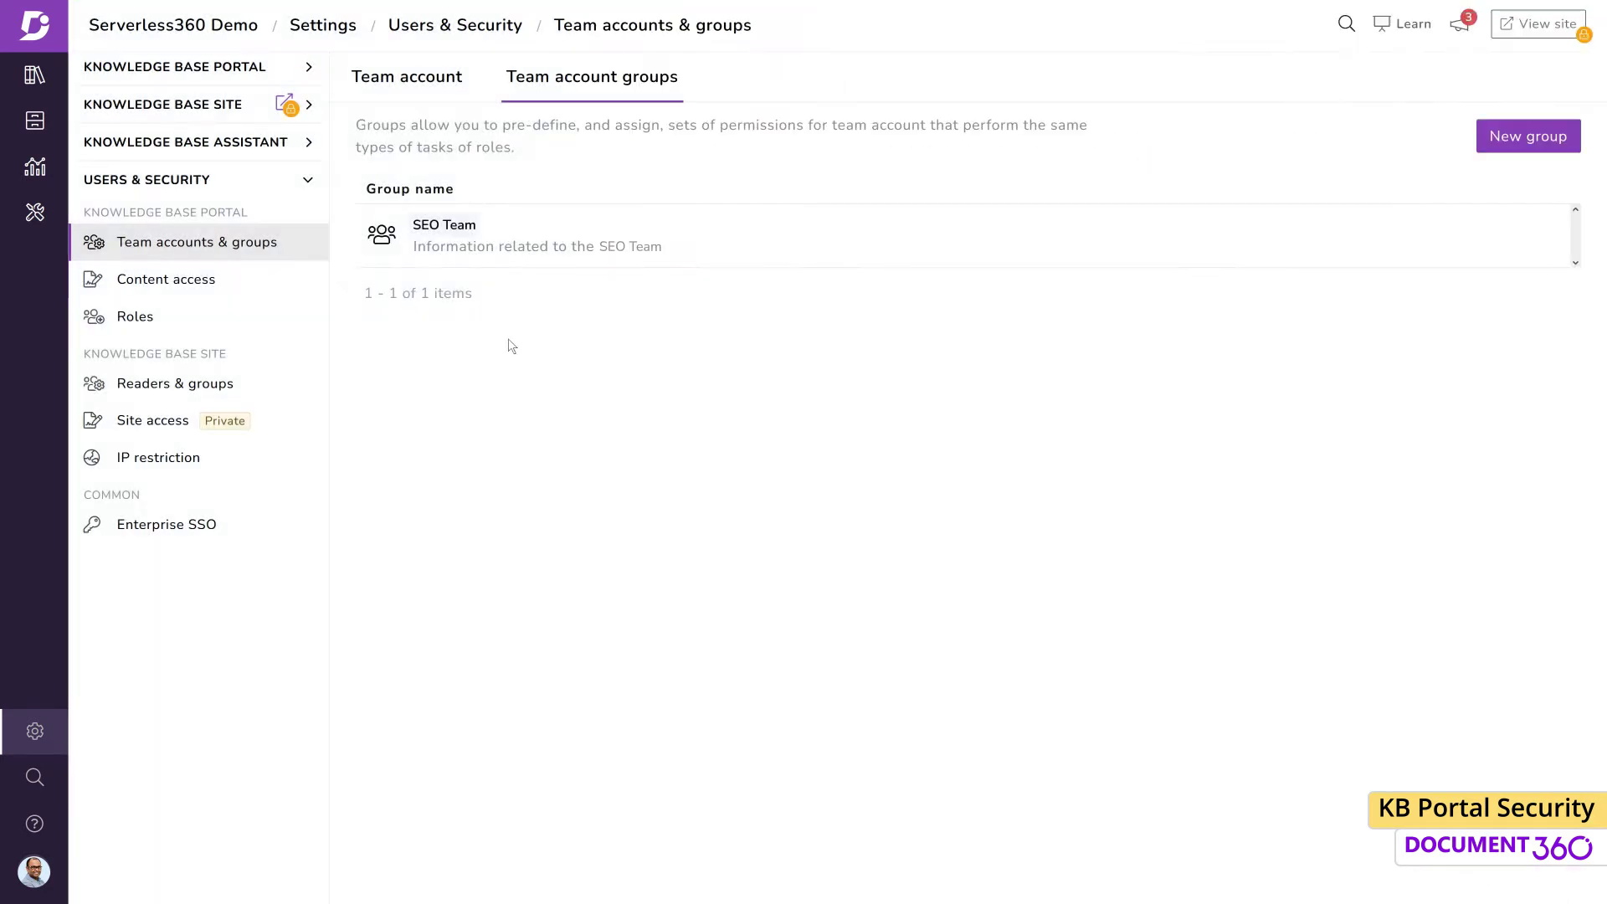
left_click(220, 331)
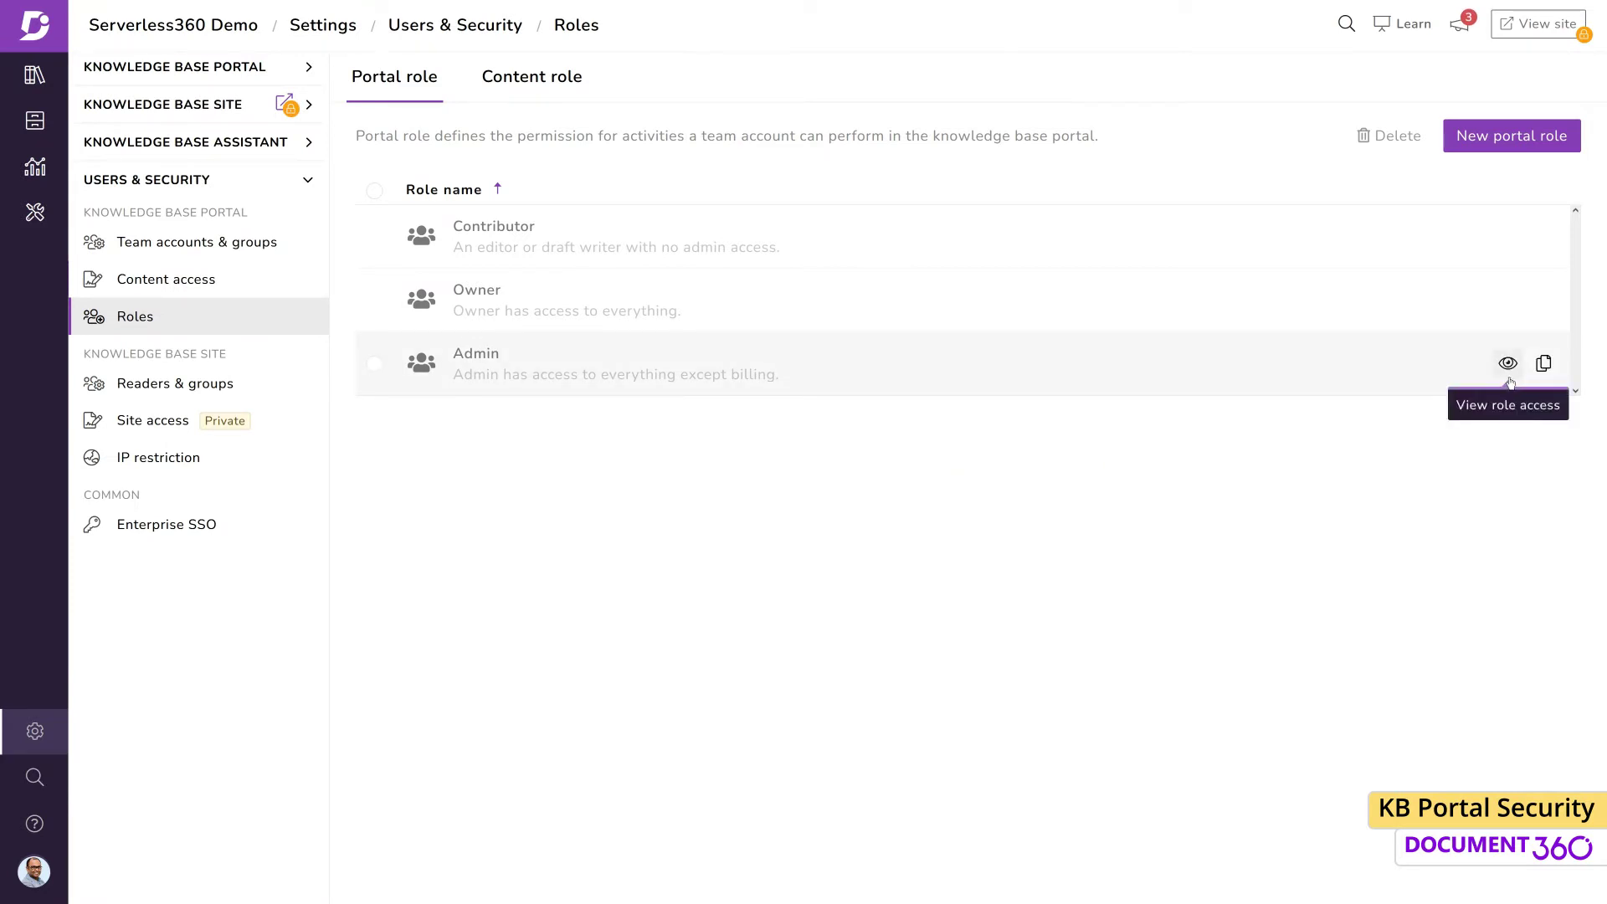
Review the Admin role's details and full permission list, then close the Role Details panel
left_click(1509, 362)
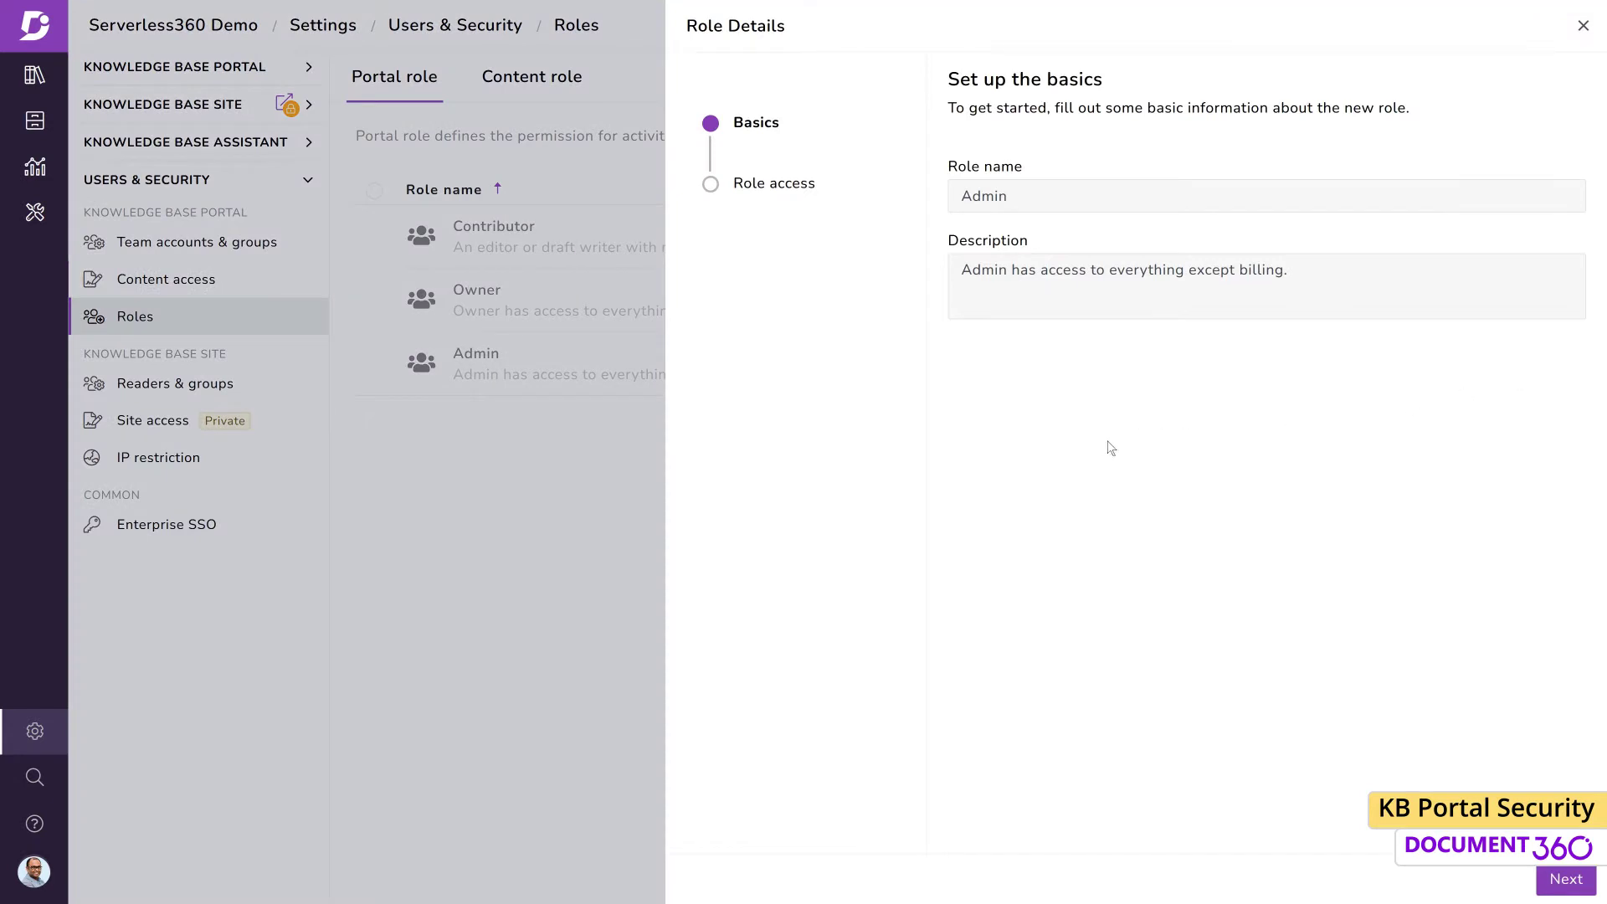
left_click(1566, 879)
scroll(1596, 318, "down", 4)
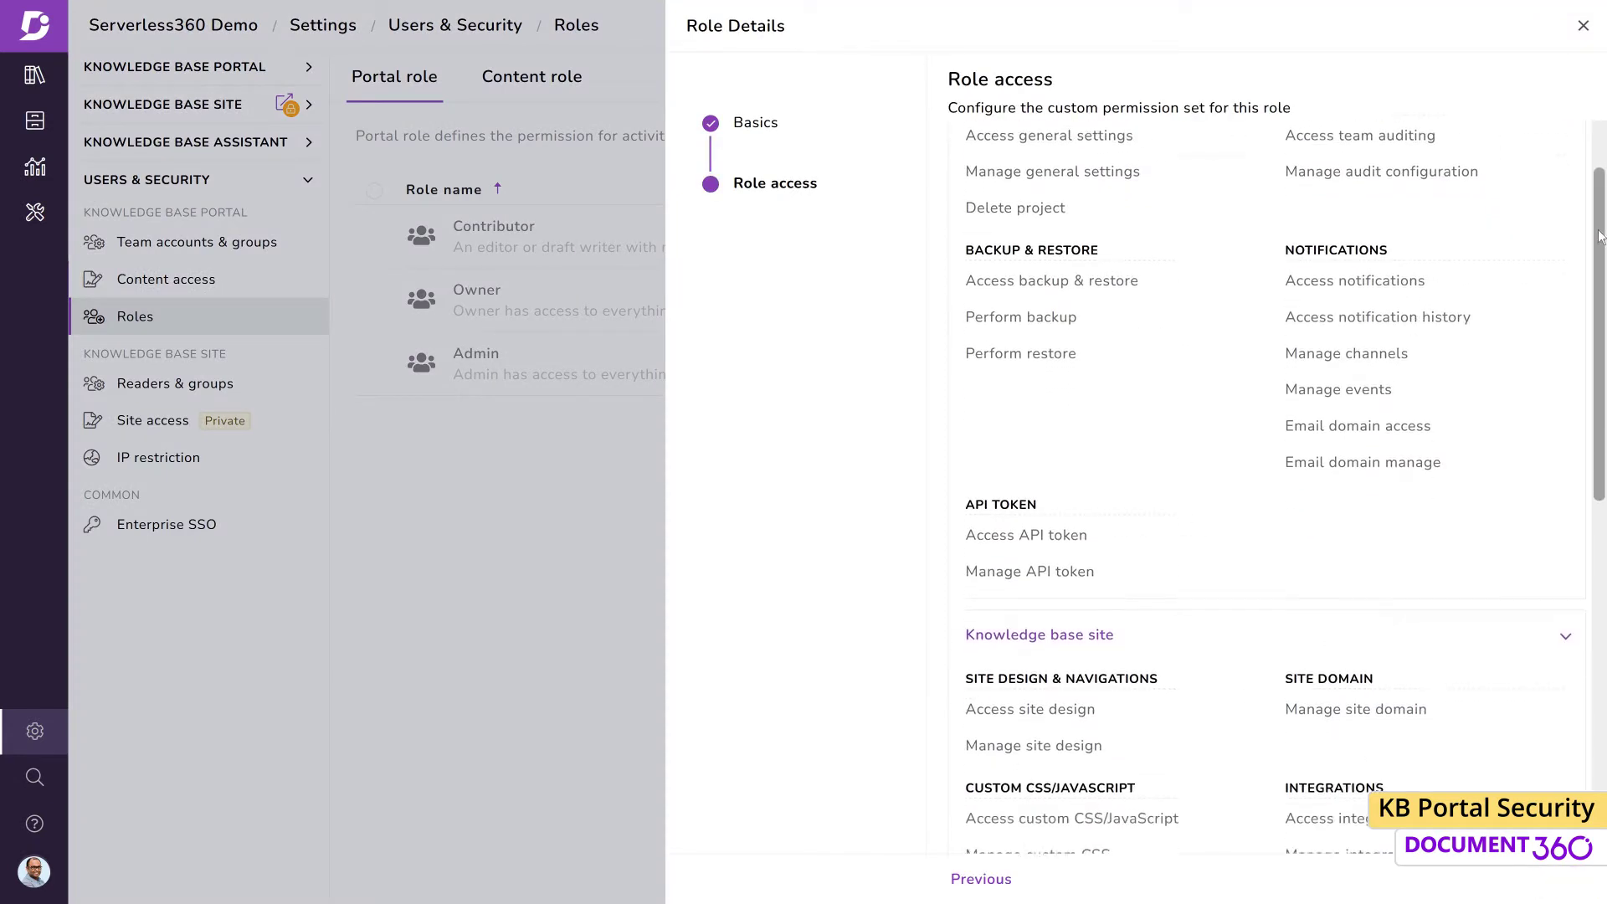
scroll(1596, 318, "down", 7)
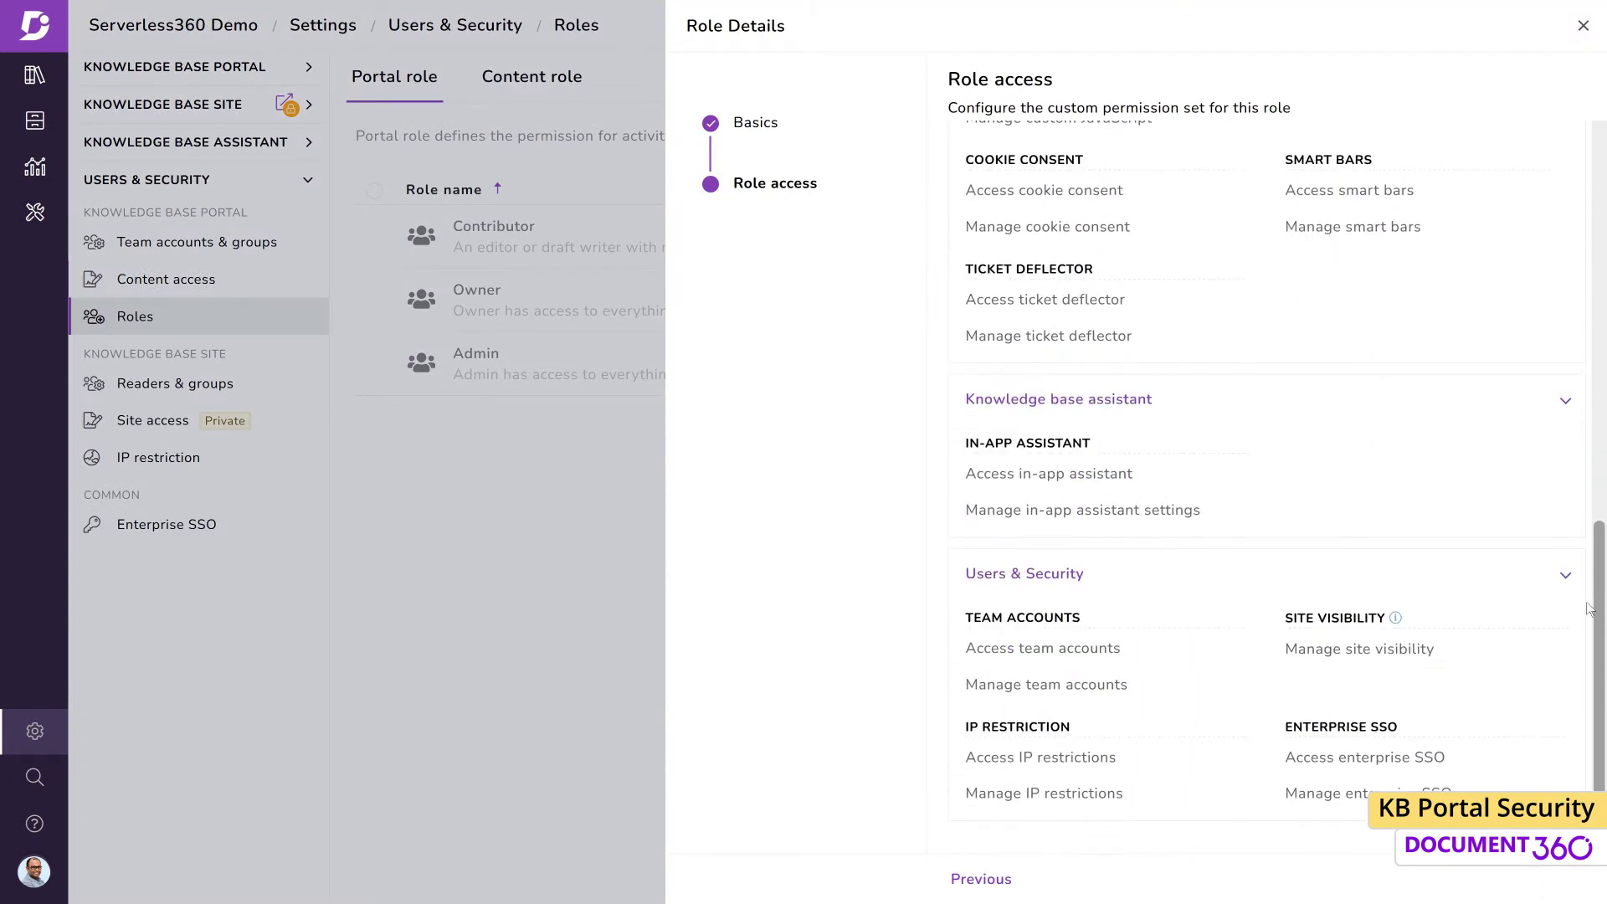
left_click(1583, 25)
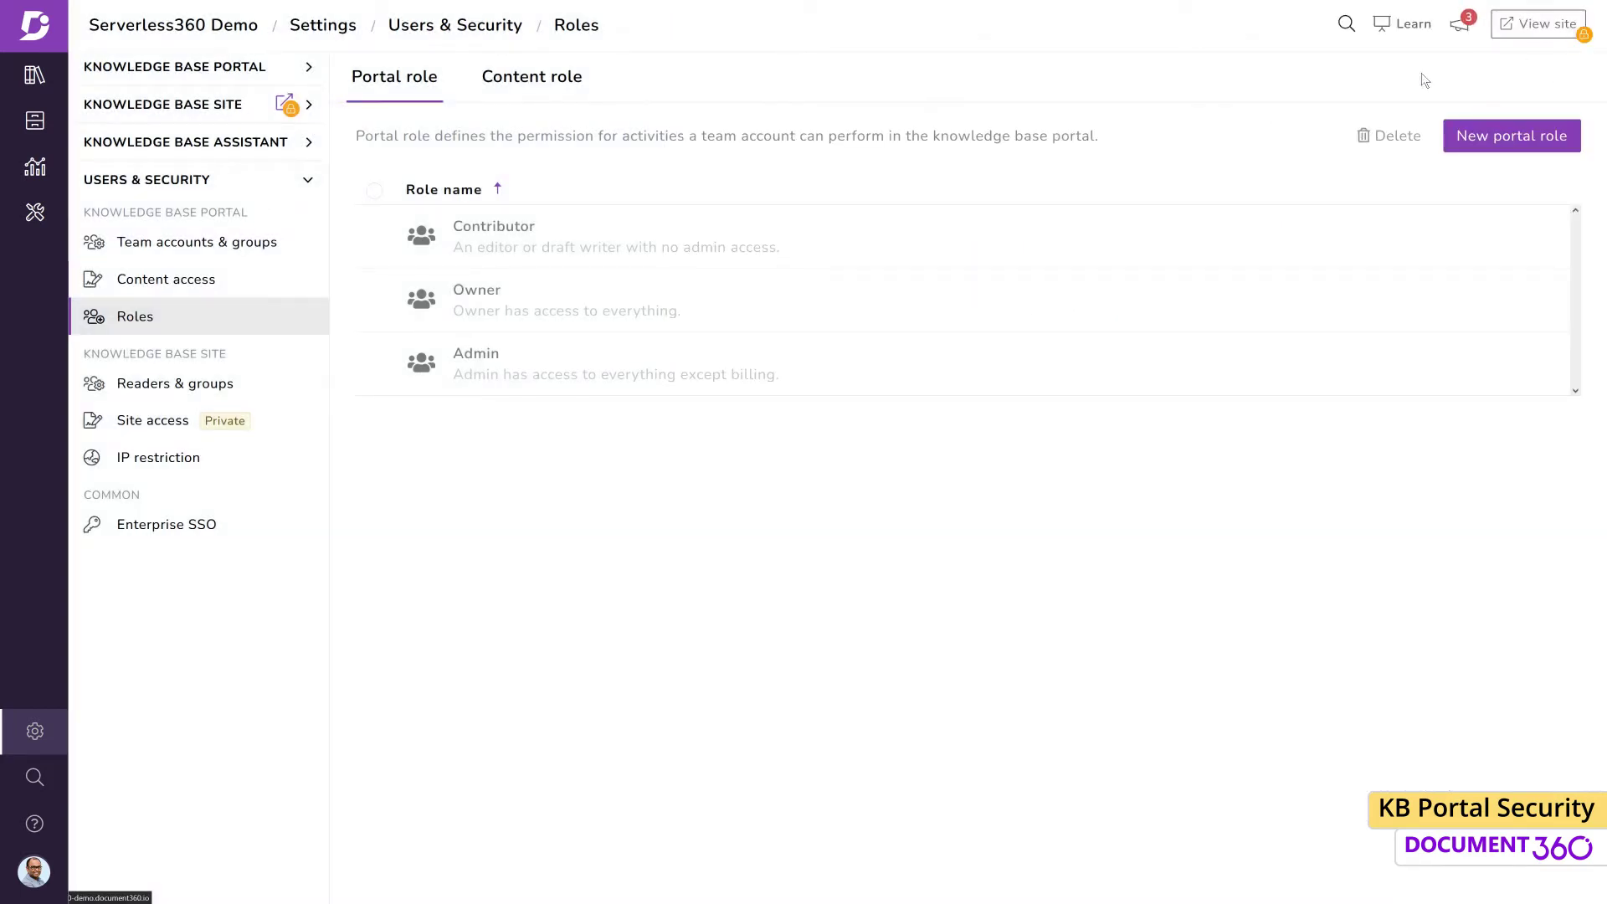
Create the 'Security Management' role ('Monitor security of KB') with auditing, enterprise SSO and IP restriction access and manage permissions
left_click(1473, 138)
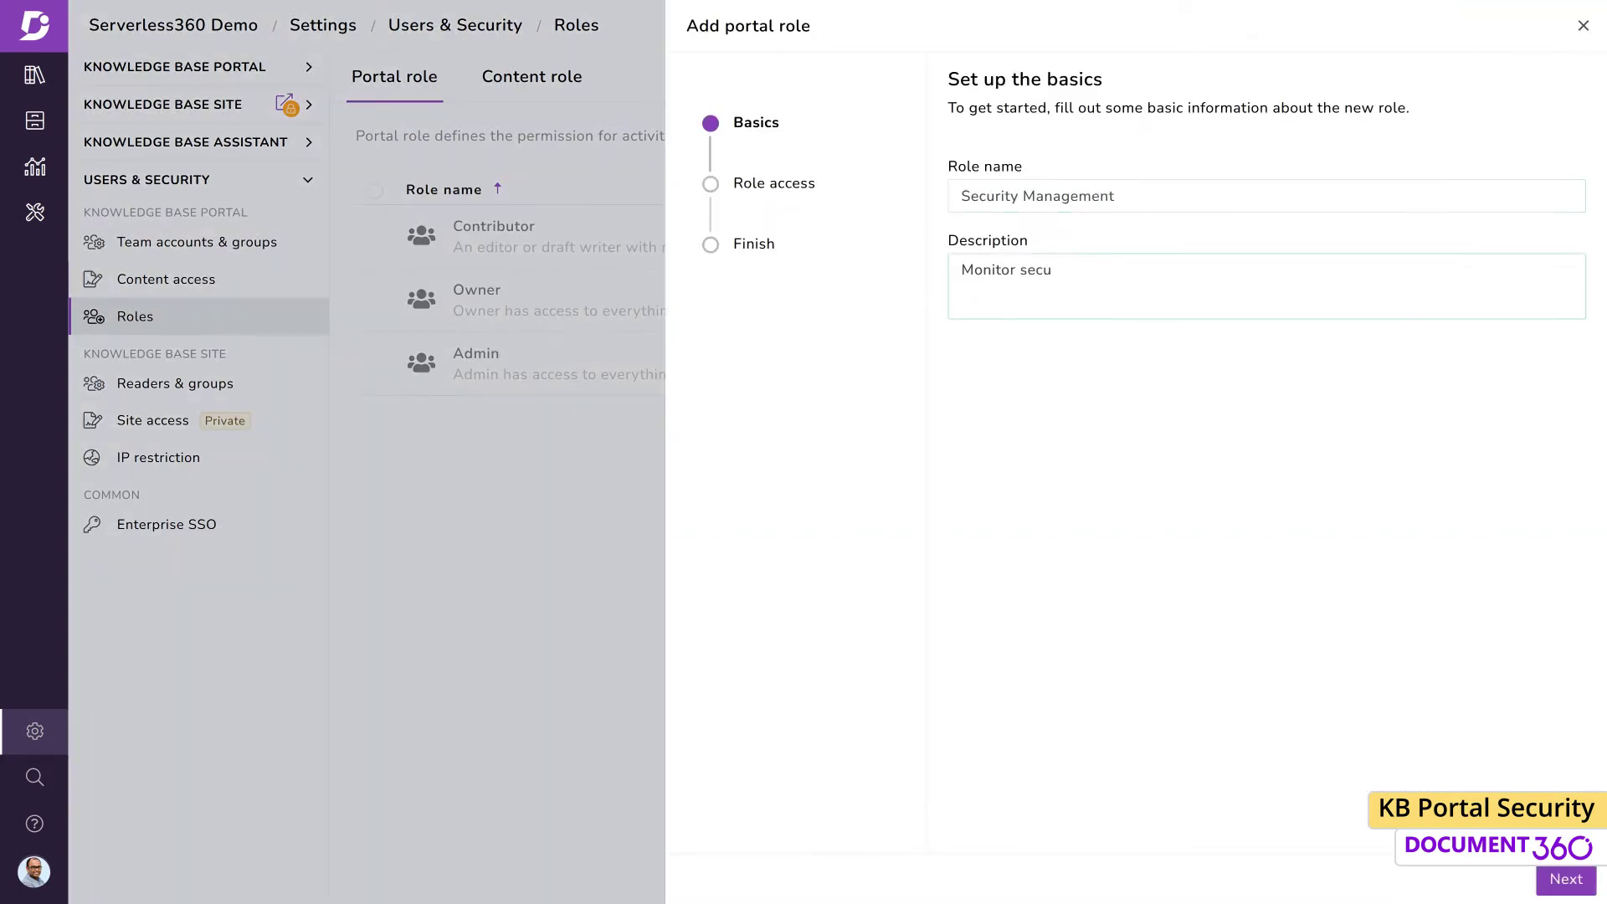
type("rity of KB")
left_click(1557, 879)
left_click(1303, 241)
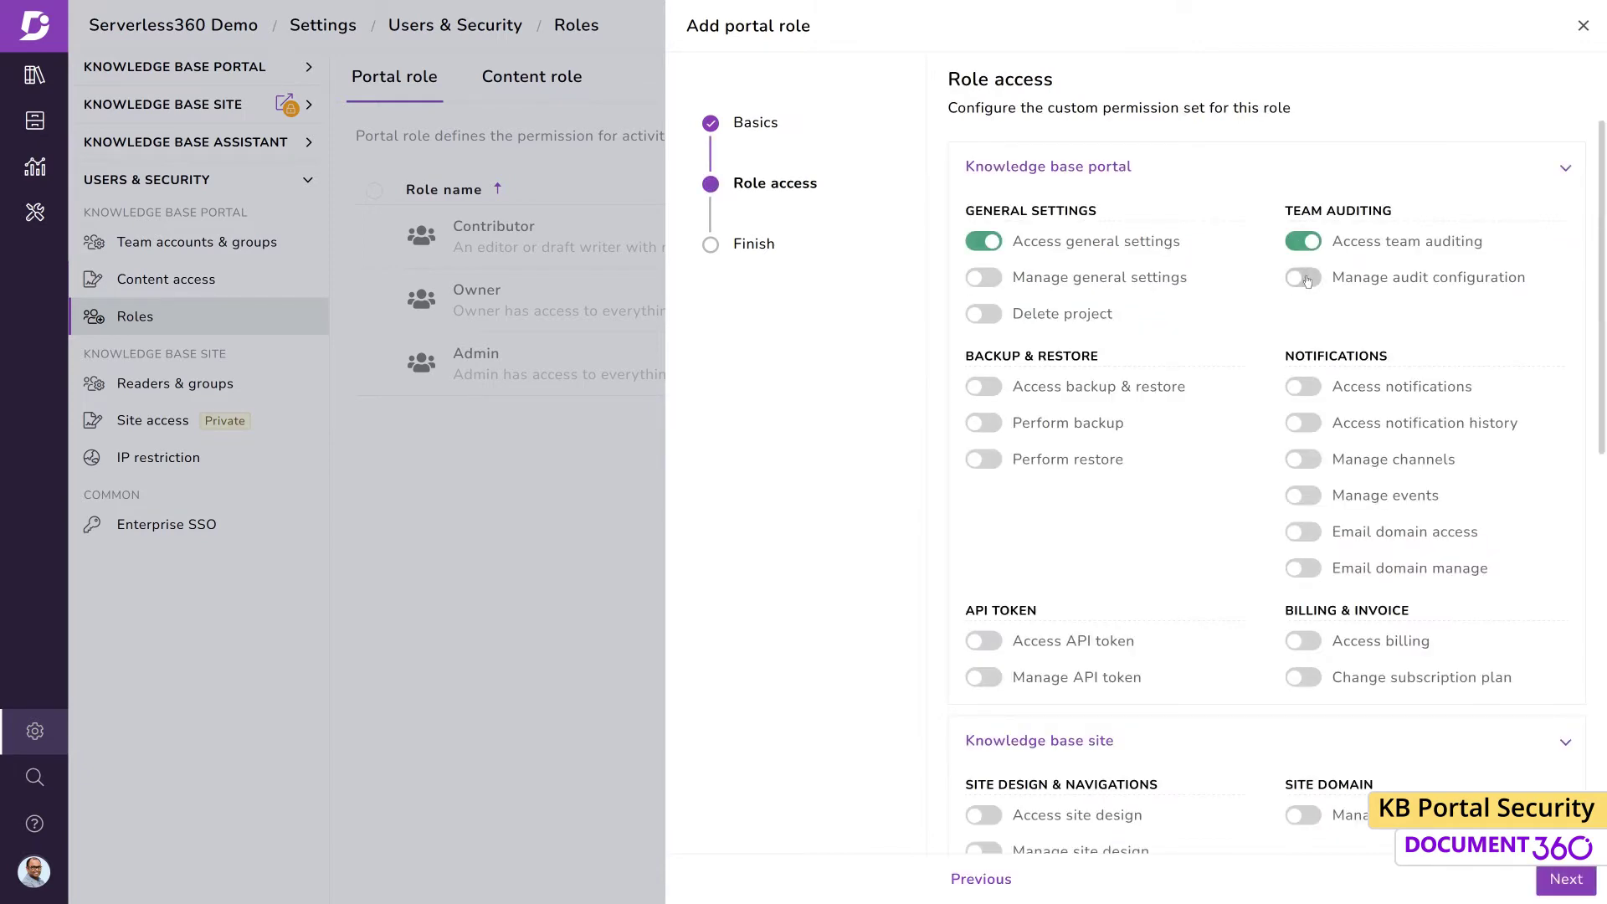
left_click(1304, 277)
scroll(1481, 519, "down", 10)
left_click(1308, 759)
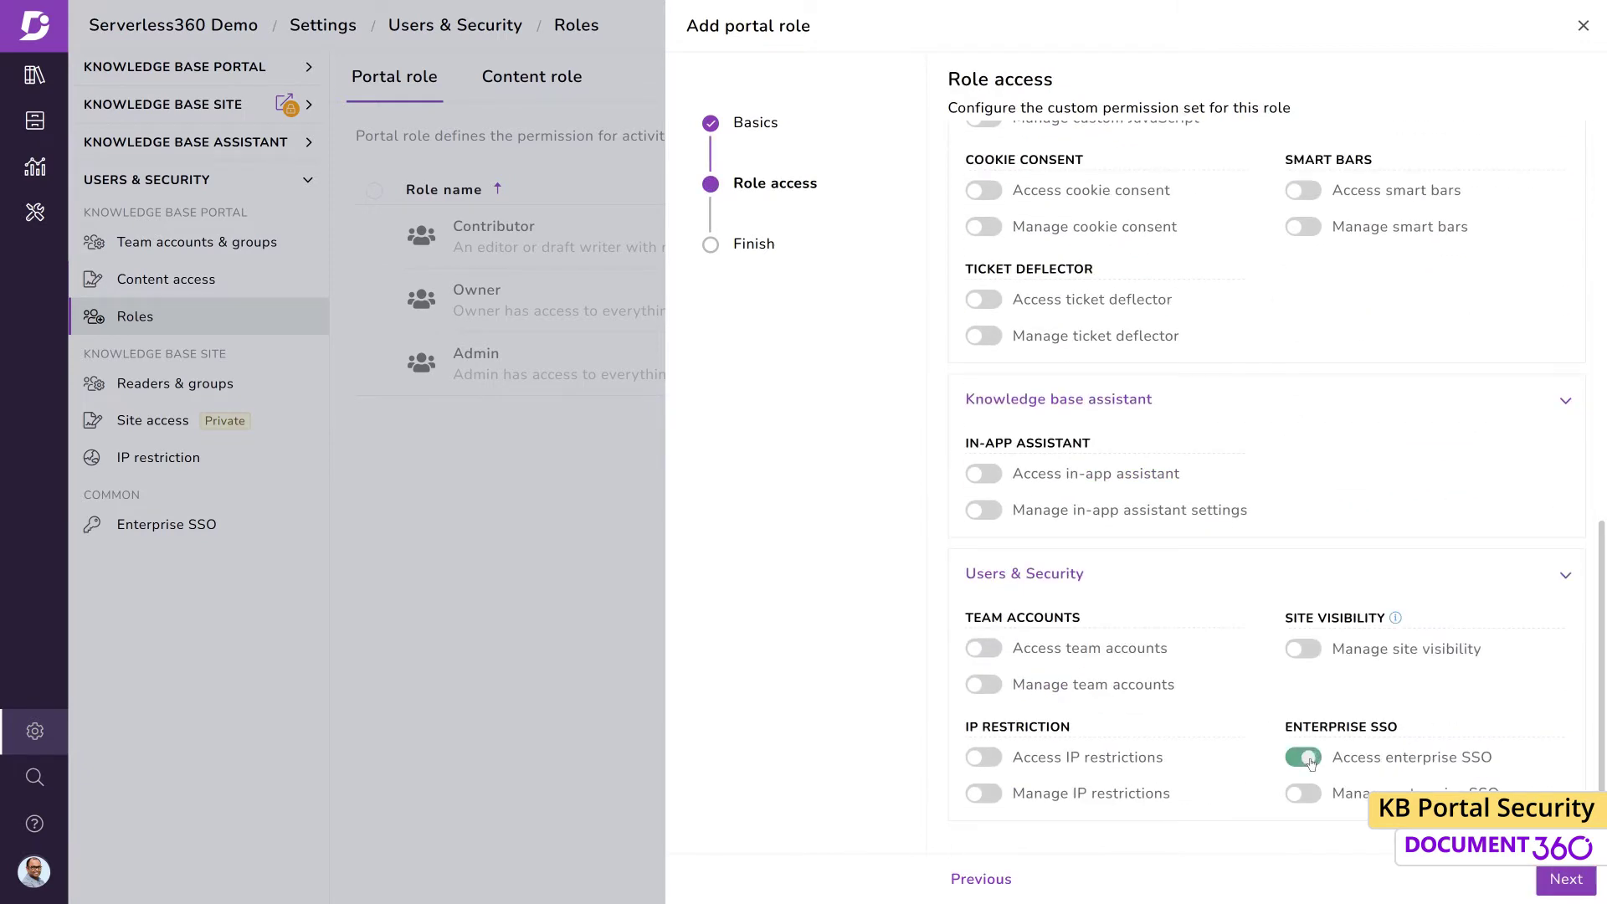
left_click(1304, 793)
left_click(984, 757)
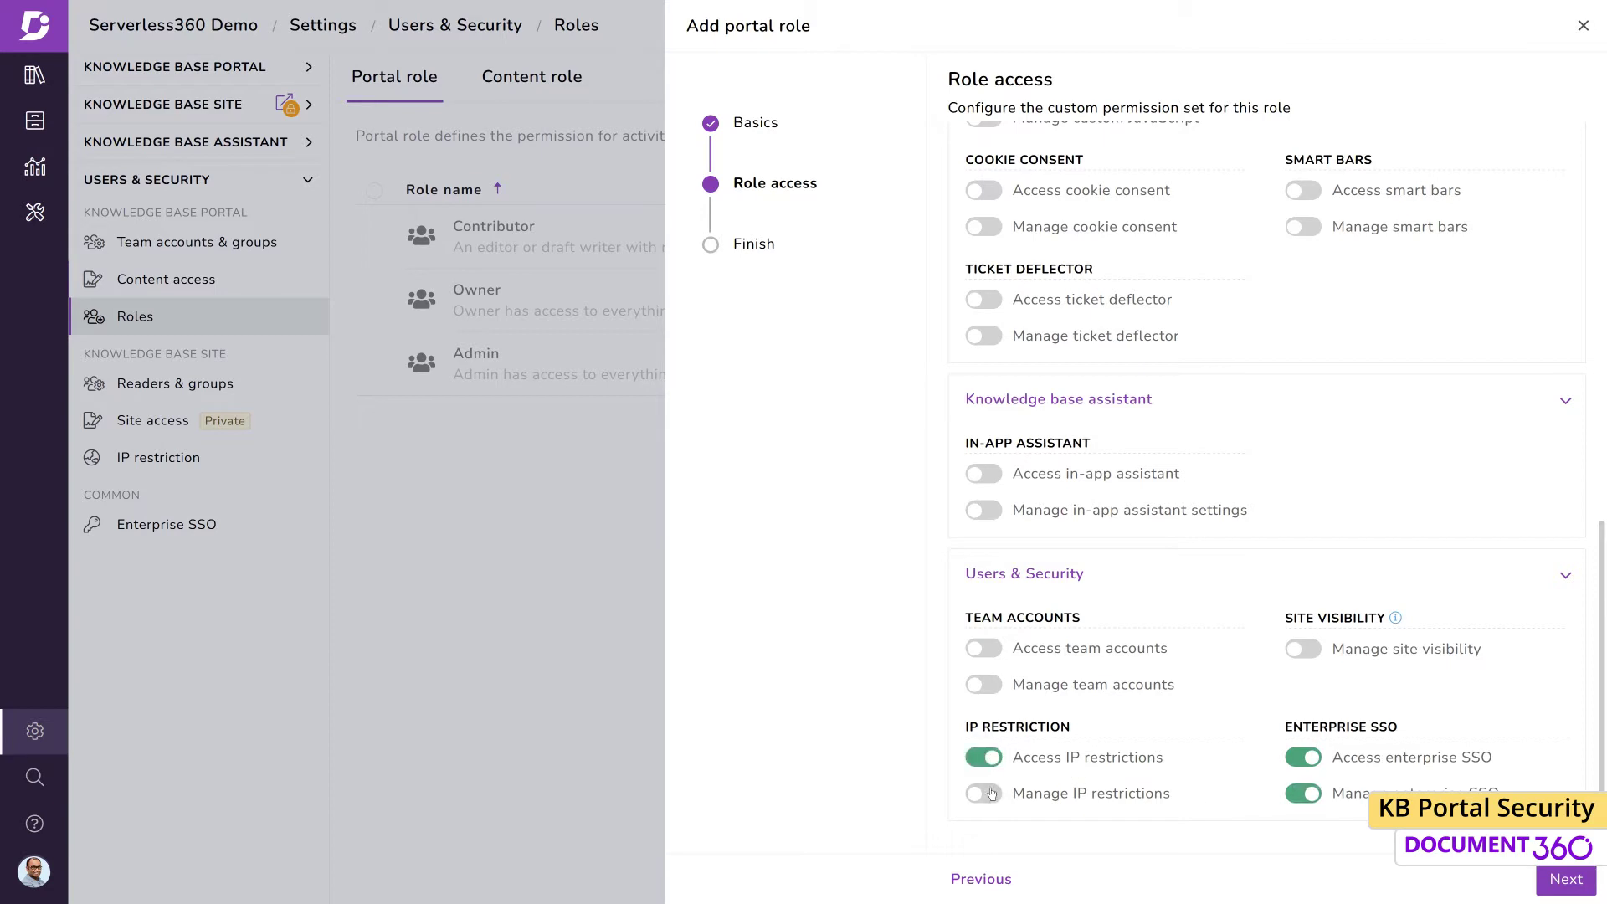
left_click(984, 792)
left_click(1565, 879)
left_click(1562, 878)
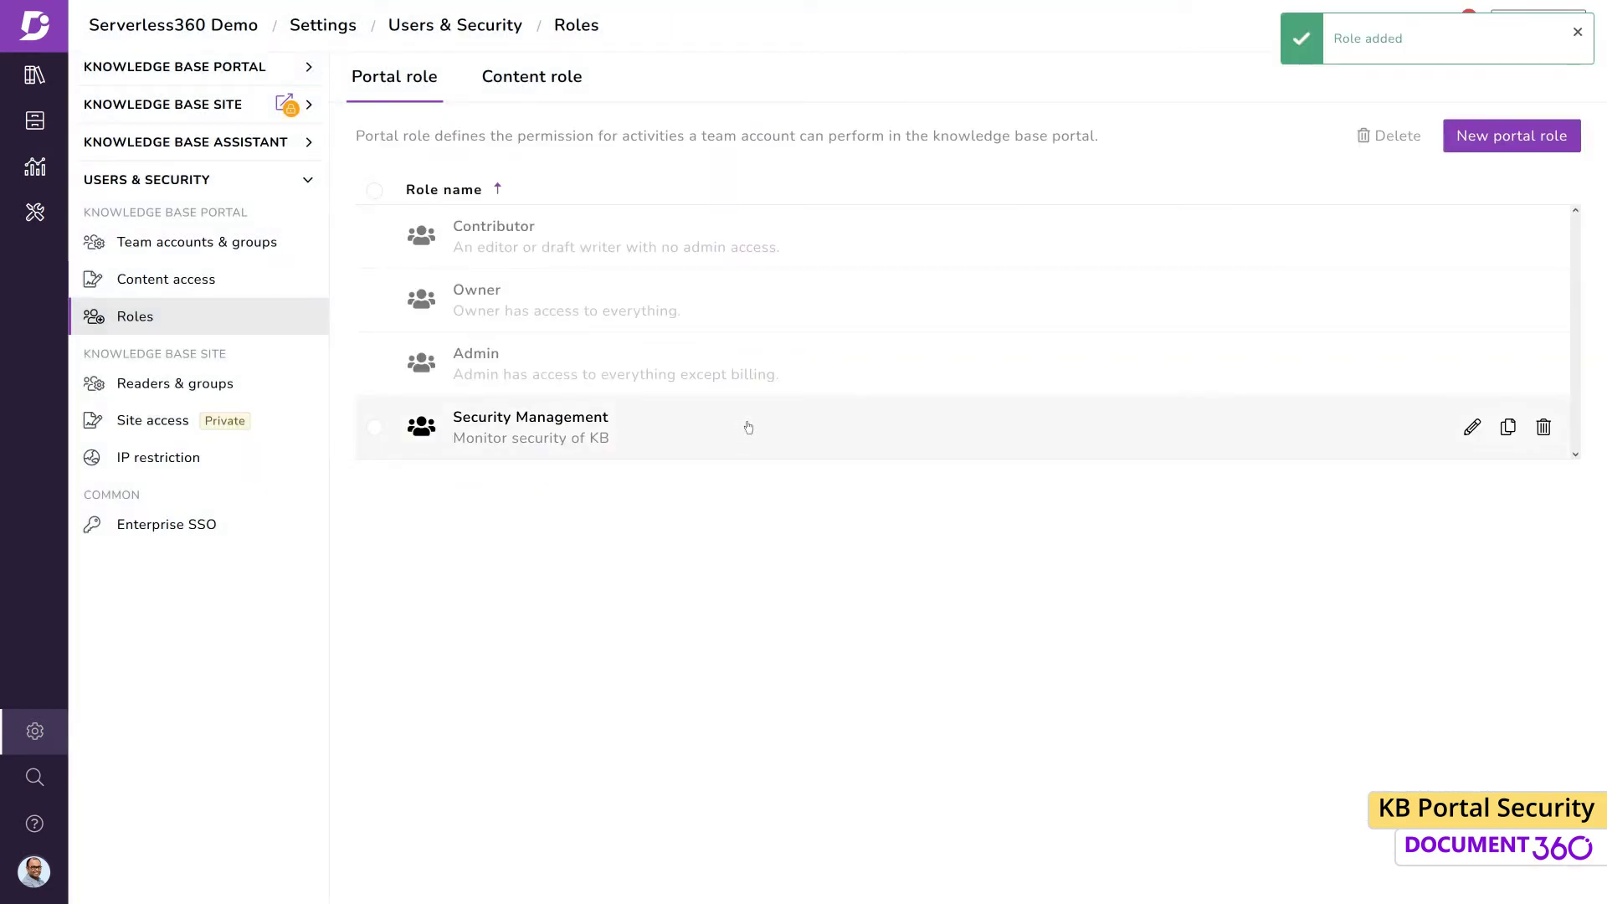
On the Content role tab, start a role named 'Workflow Manager' described 'Manage KB content workflow'
left_click(559, 84)
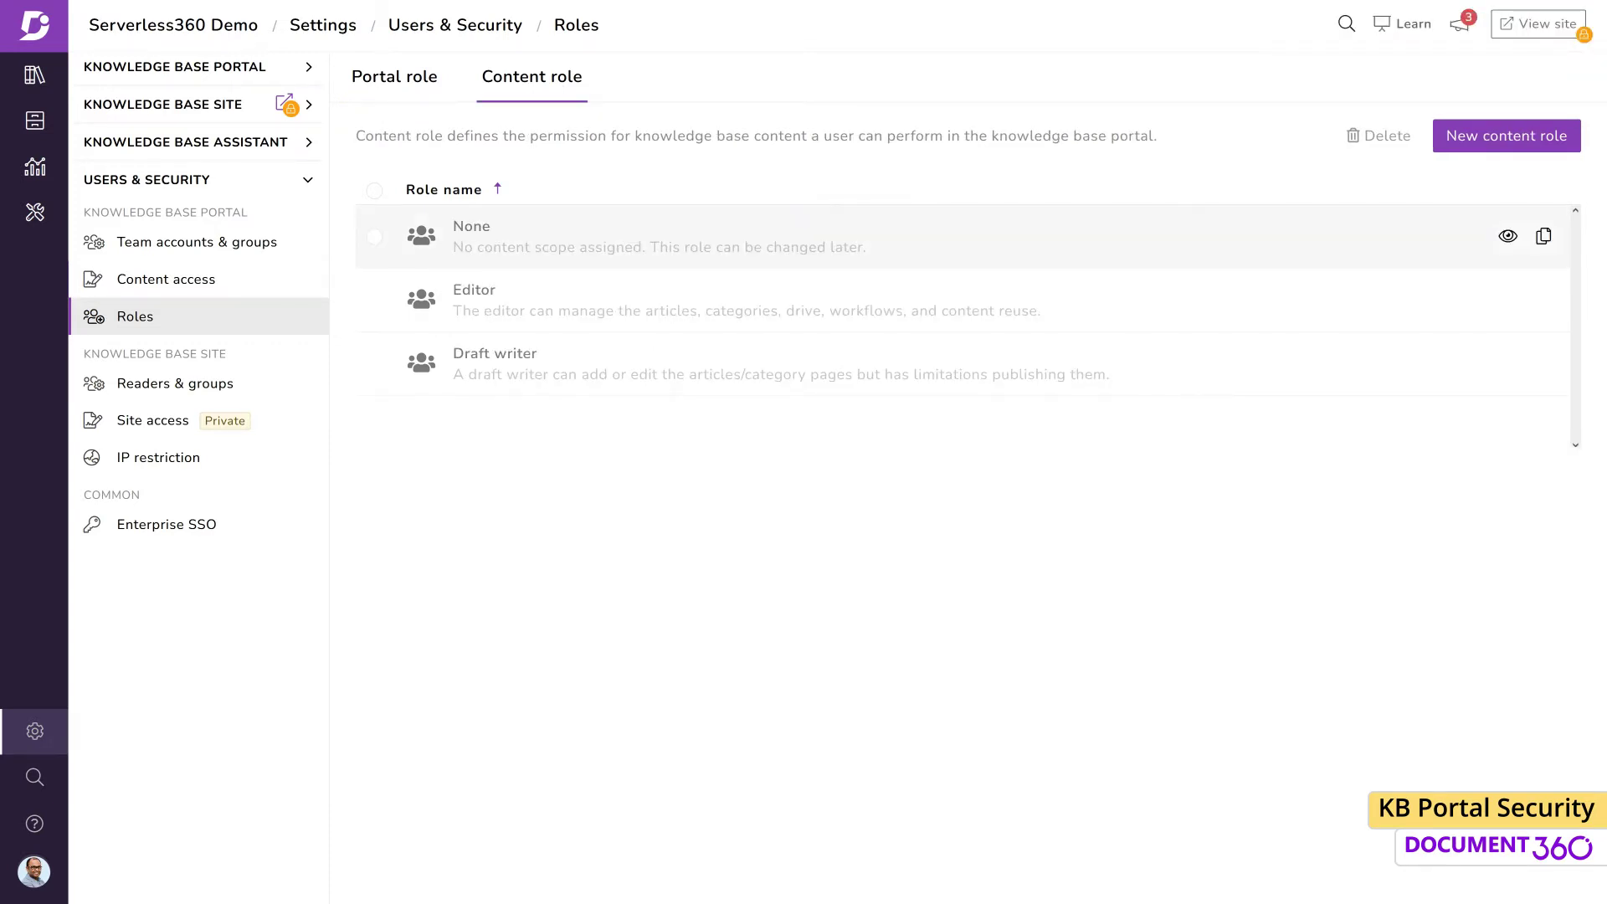
mouse_move(994, 247)
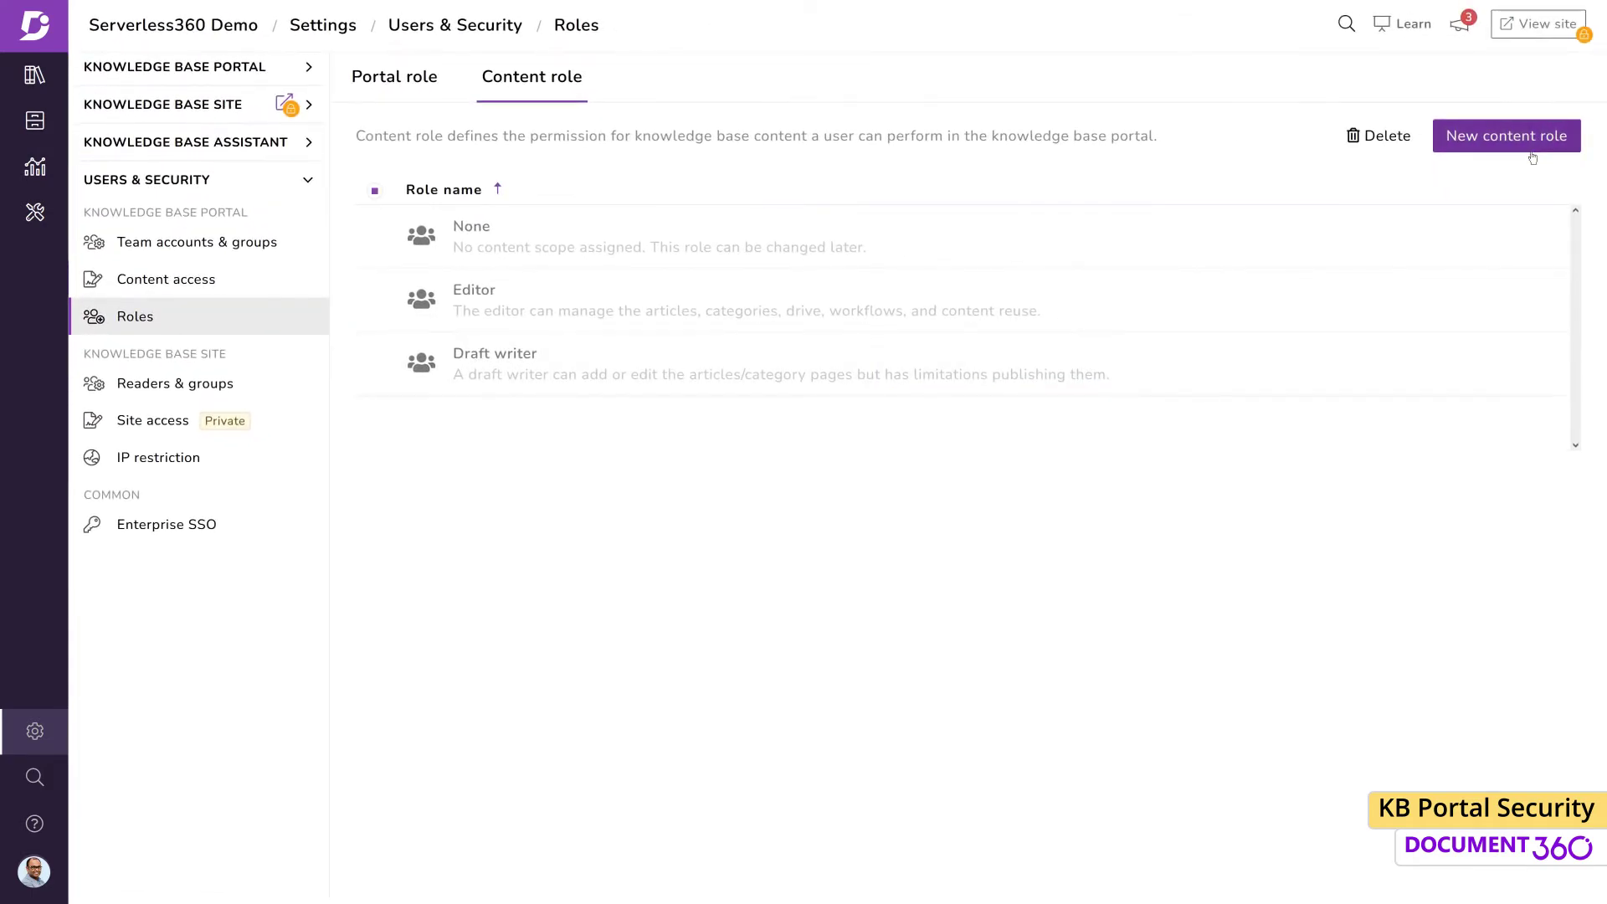
left_click(1506, 136)
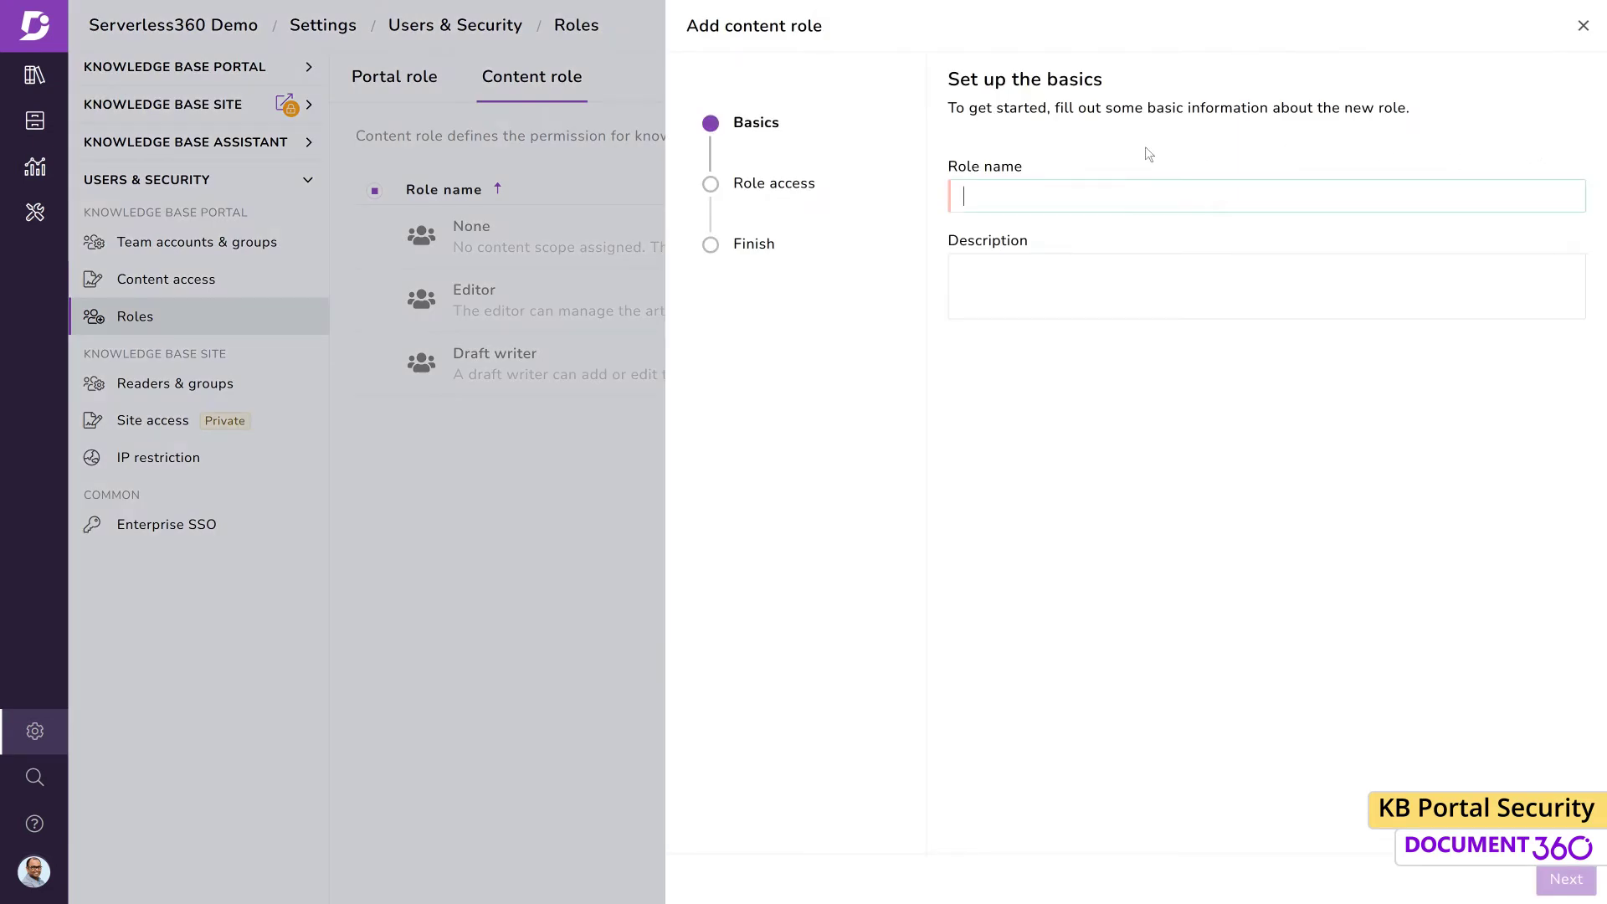
type("Workflow Manager")
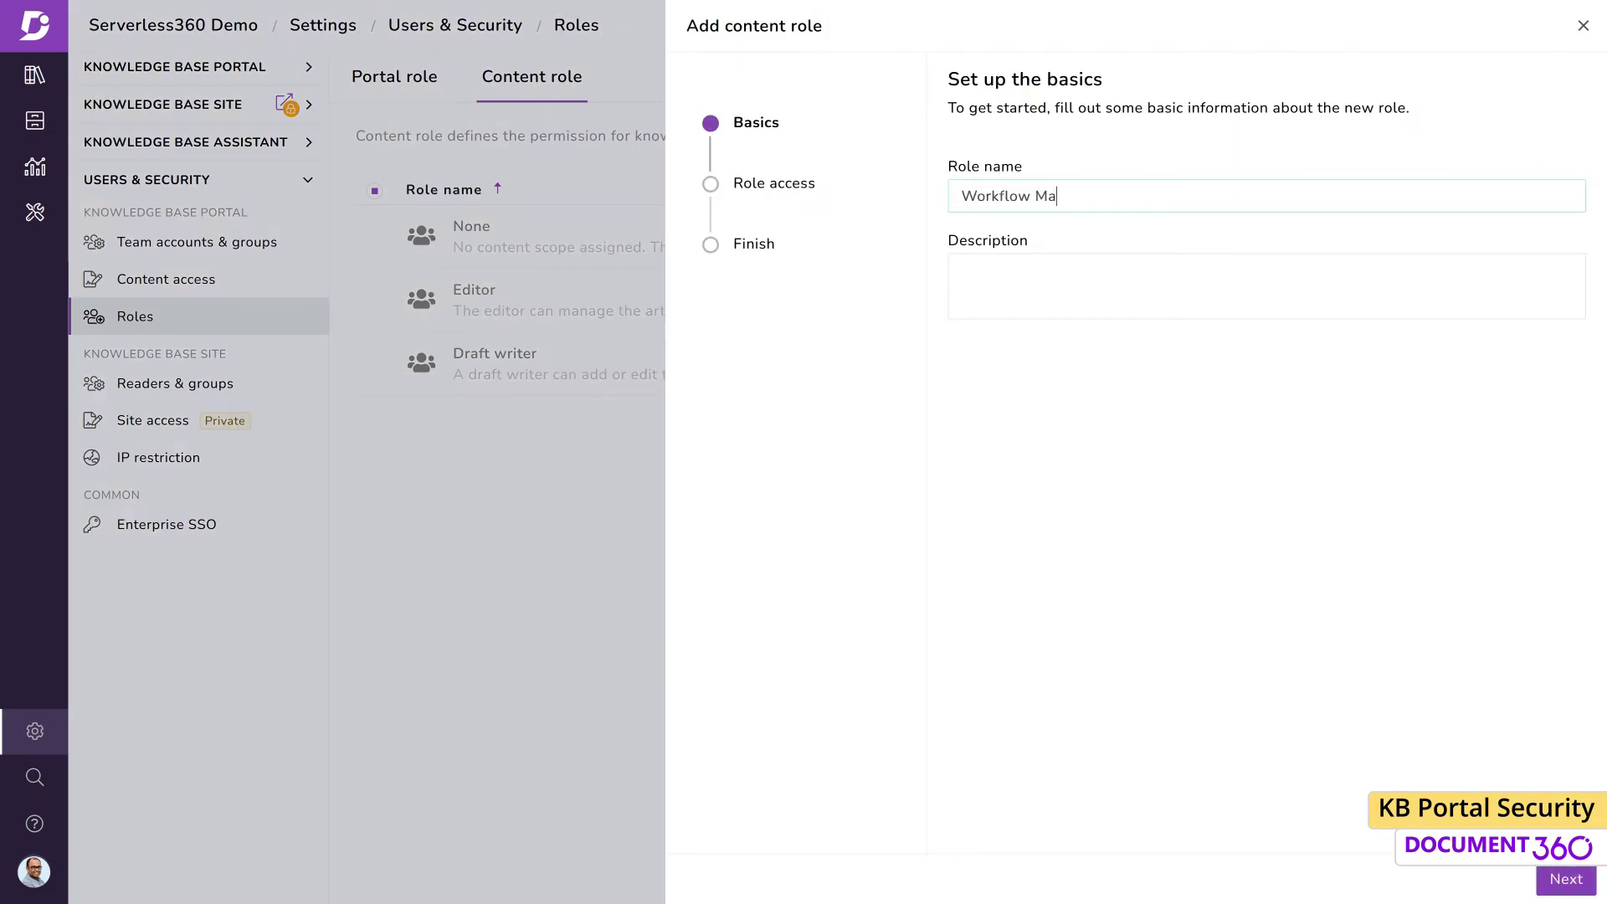
key("Tab")
type("Manage KB content workflow")
Enable access workflow, manage workflow and update workflow status permissions, and finish the role
left_click(1559, 878)
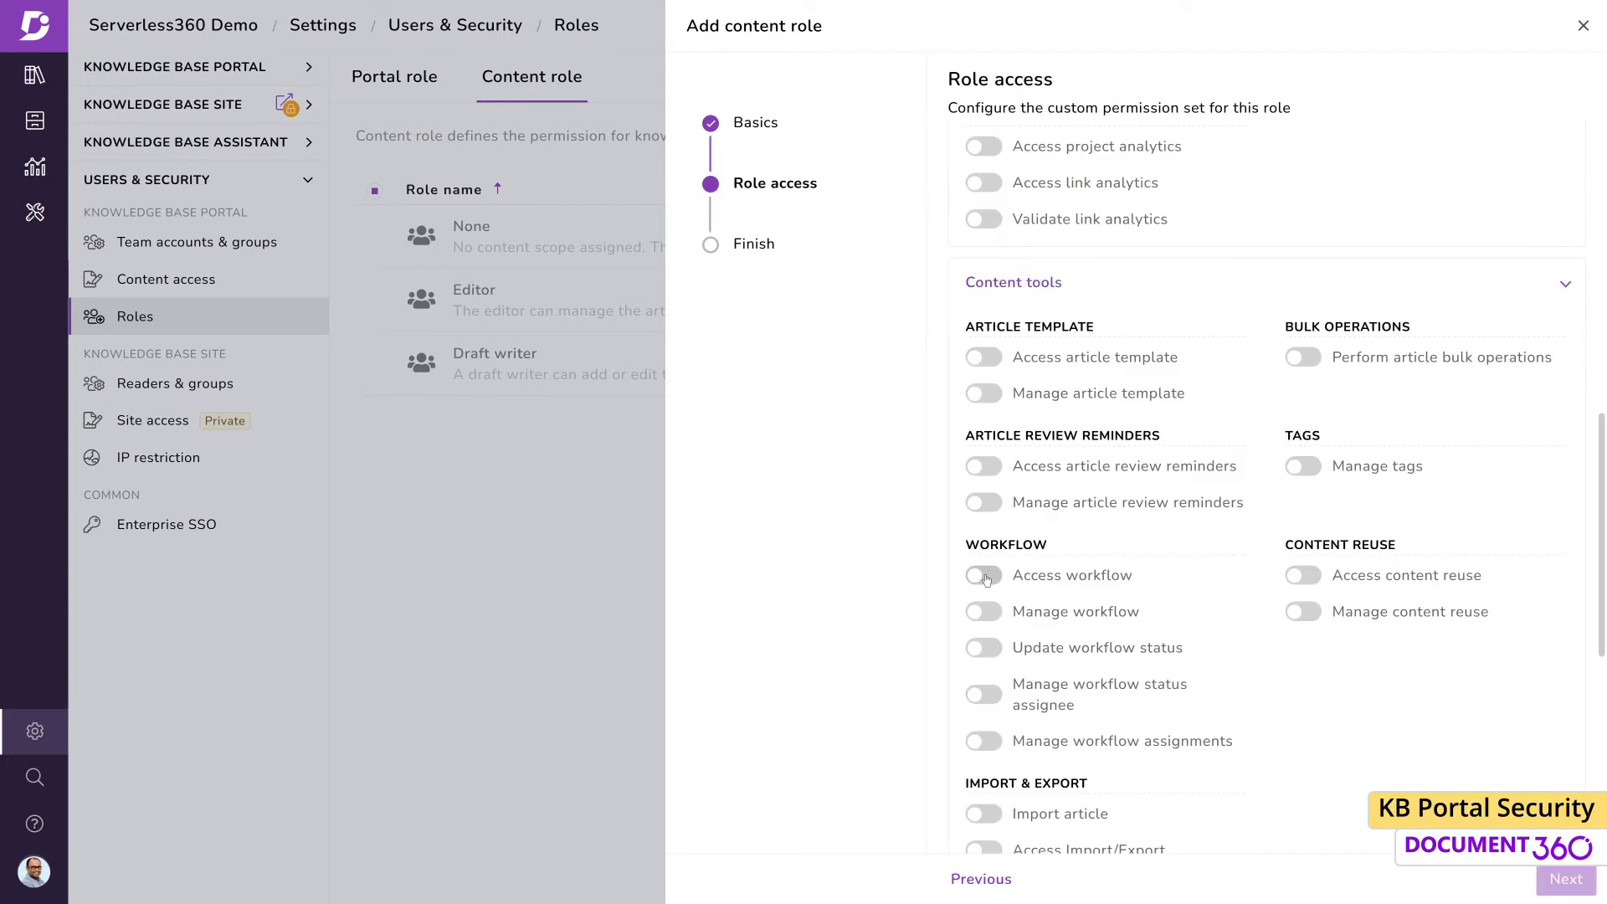
left_click(986, 652)
left_click(987, 695)
left_click(994, 743)
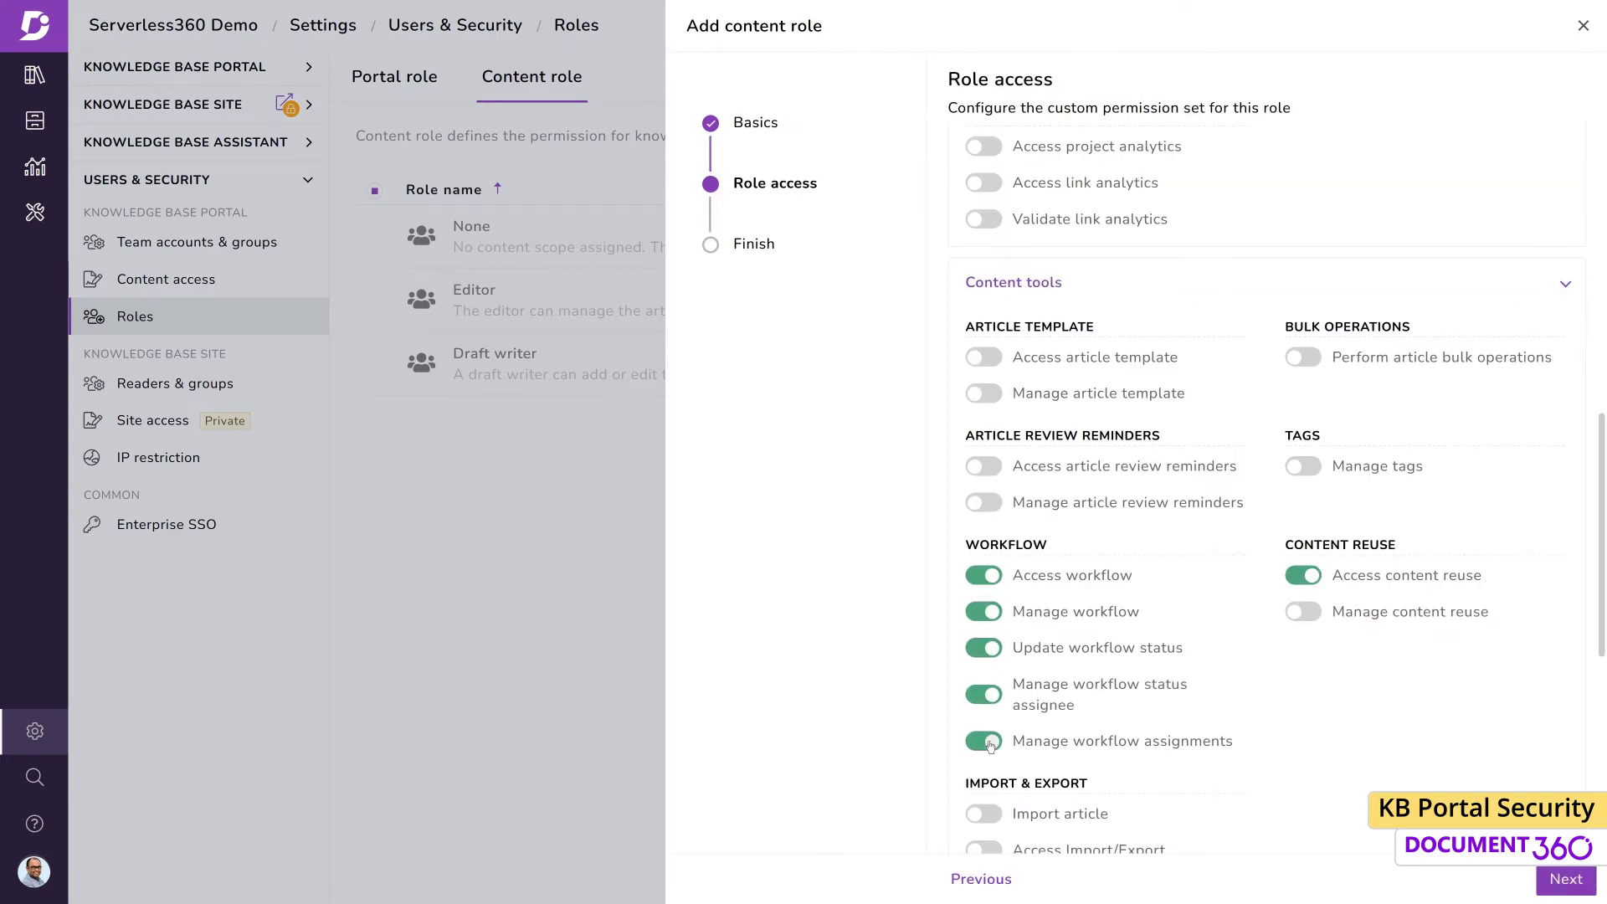
left_click(1542, 877)
left_click(1543, 878)
left_click(196, 242)
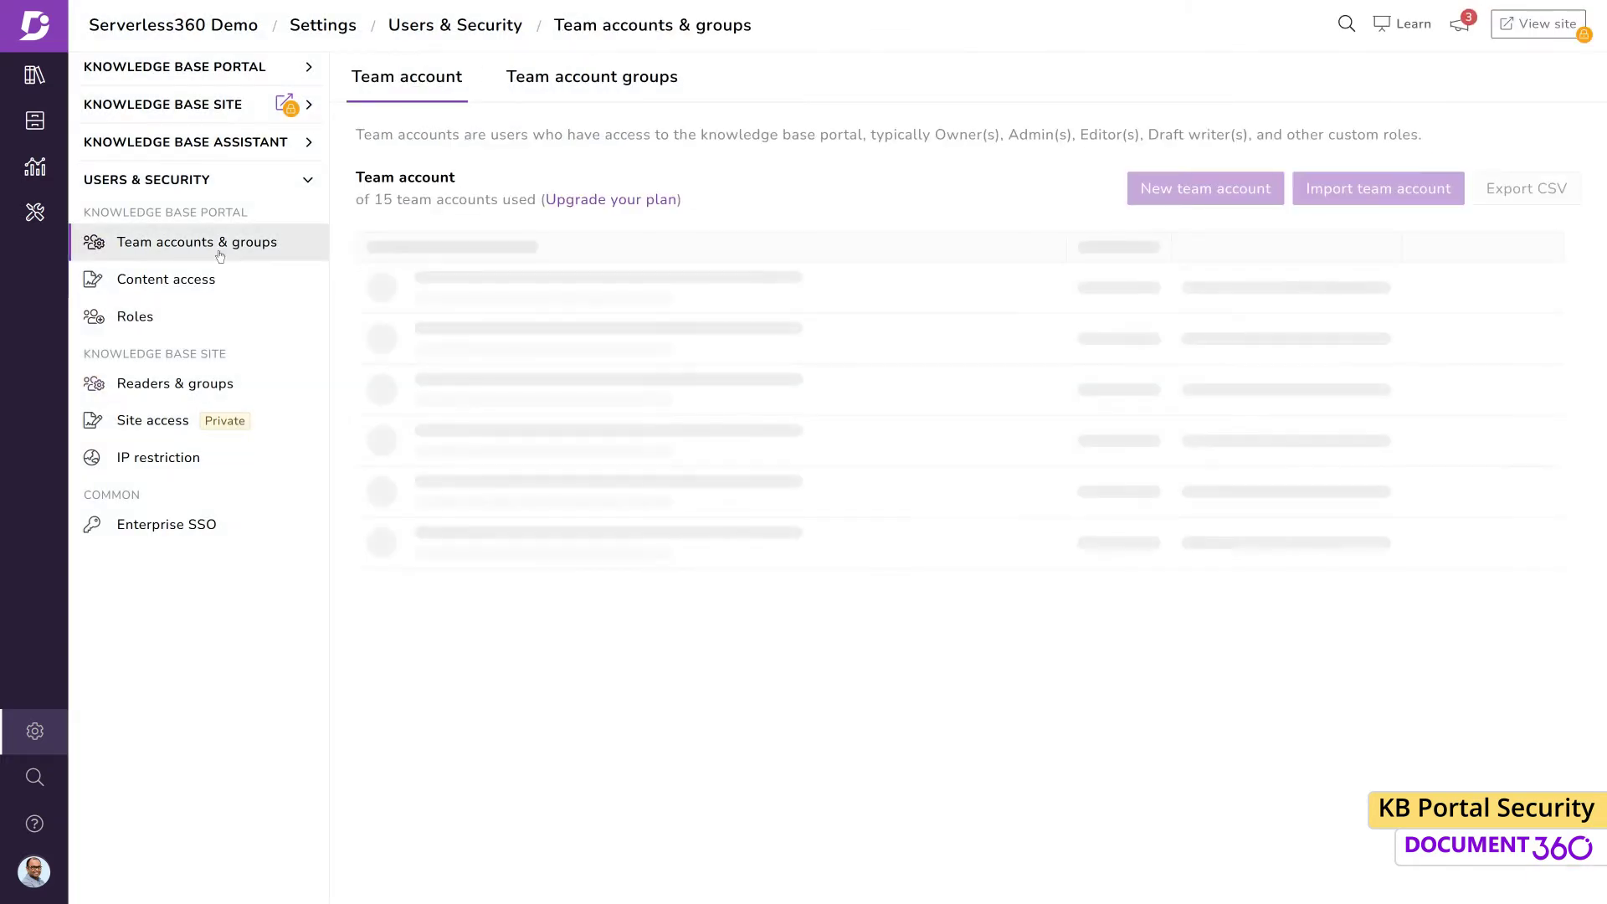
Give a team account Workflow Manager content access over the complete knowledge base and save
left_click(1445, 605)
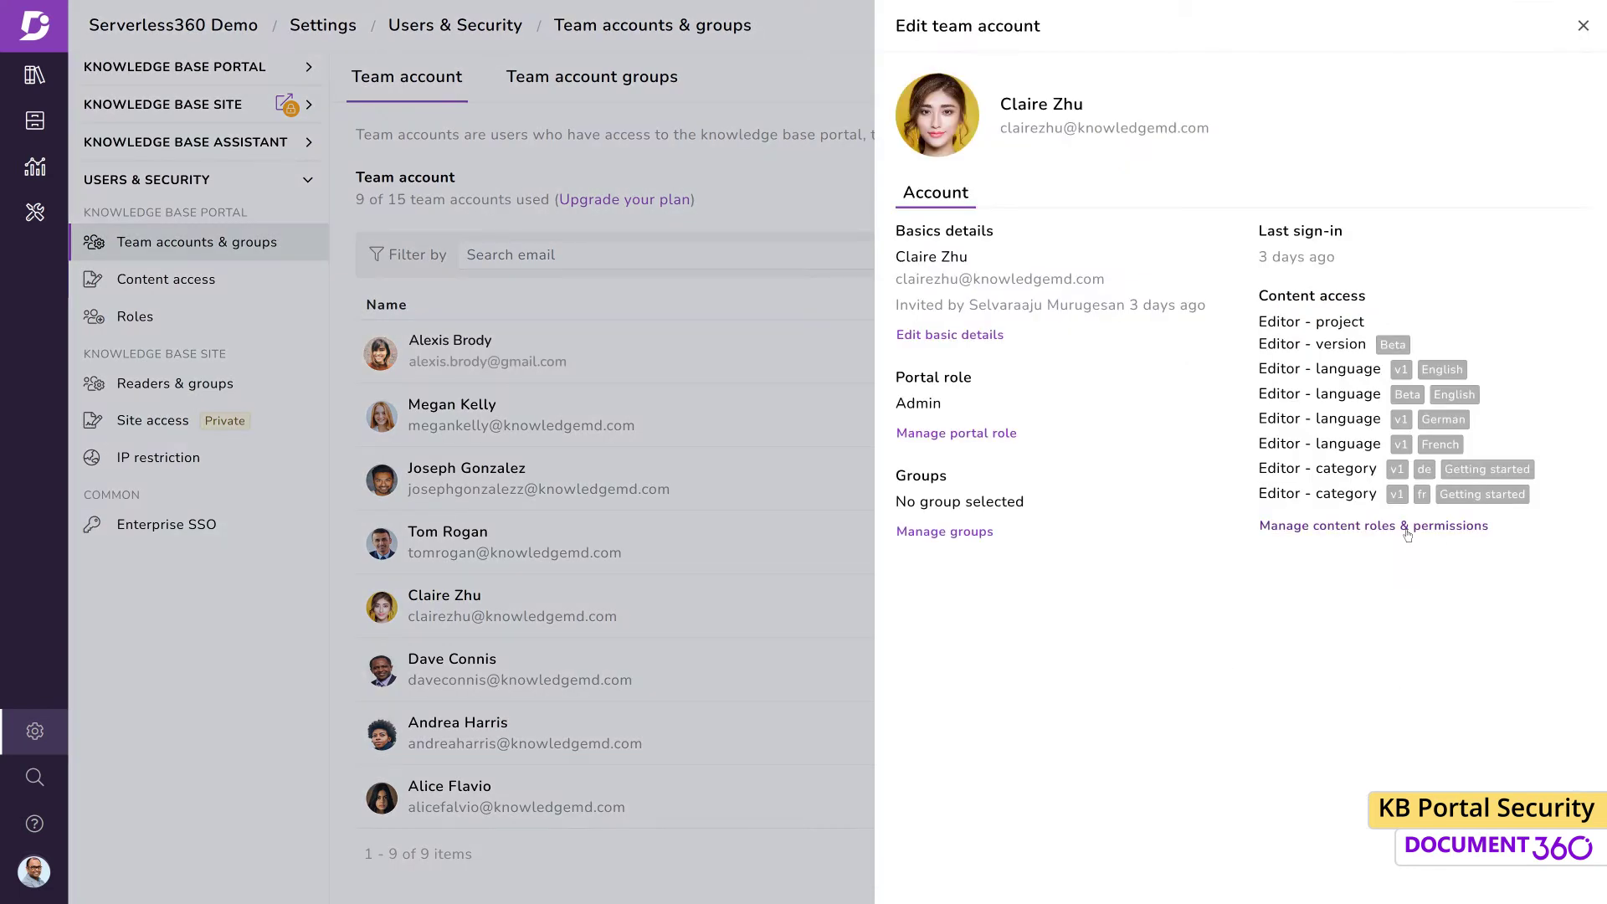
left_click(1408, 528)
left_click(1510, 179)
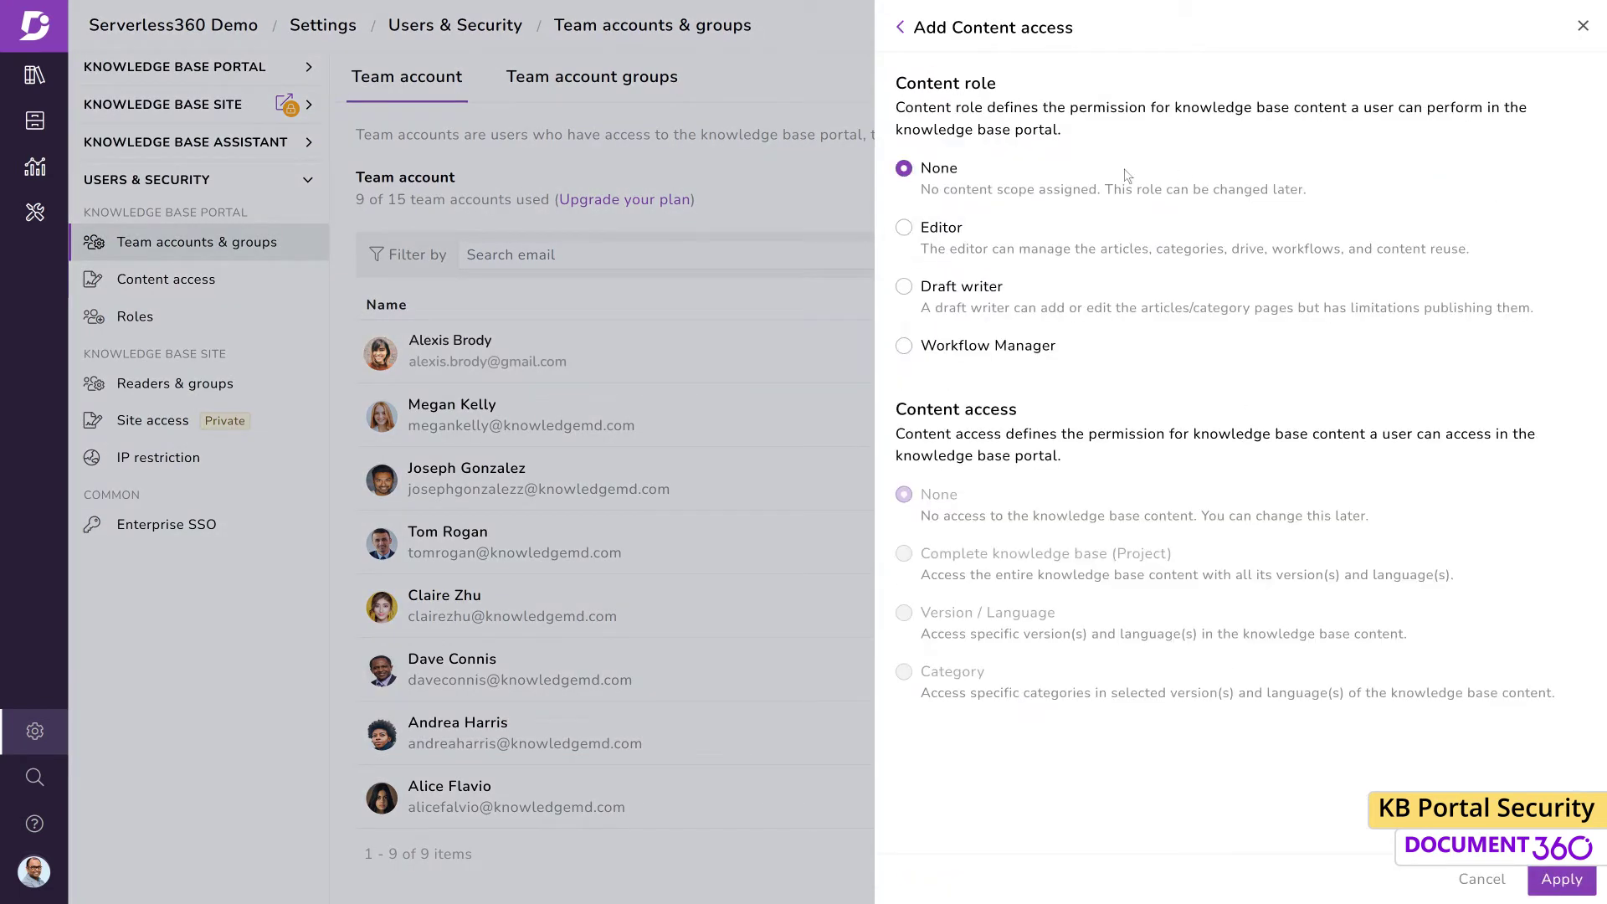
left_click(904, 345)
left_click(904, 553)
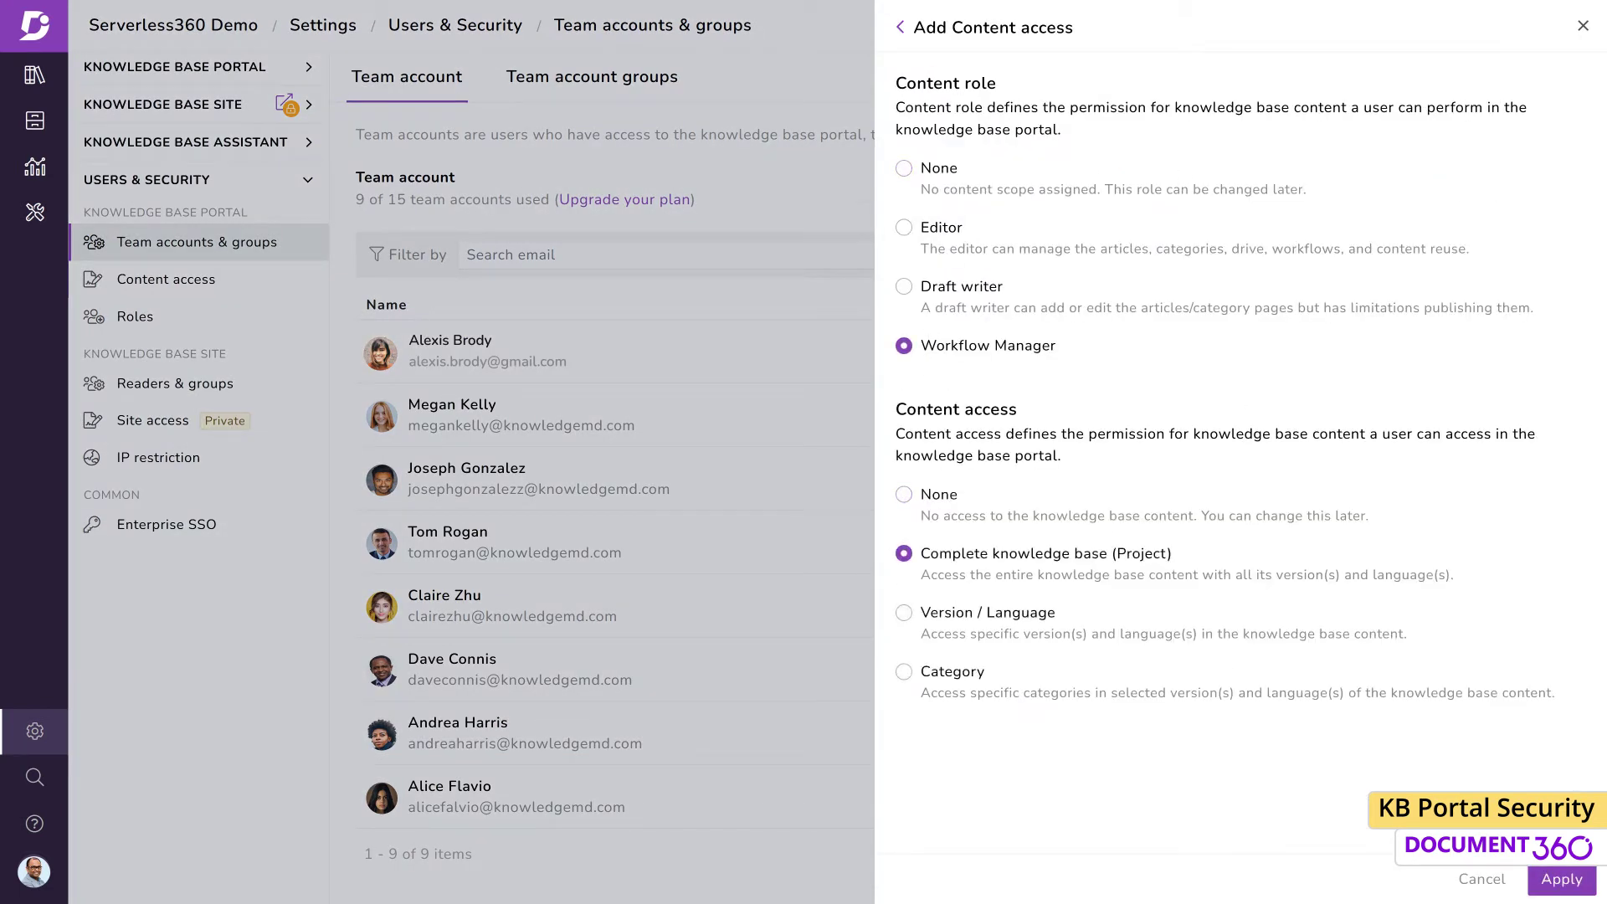
left_click(1581, 879)
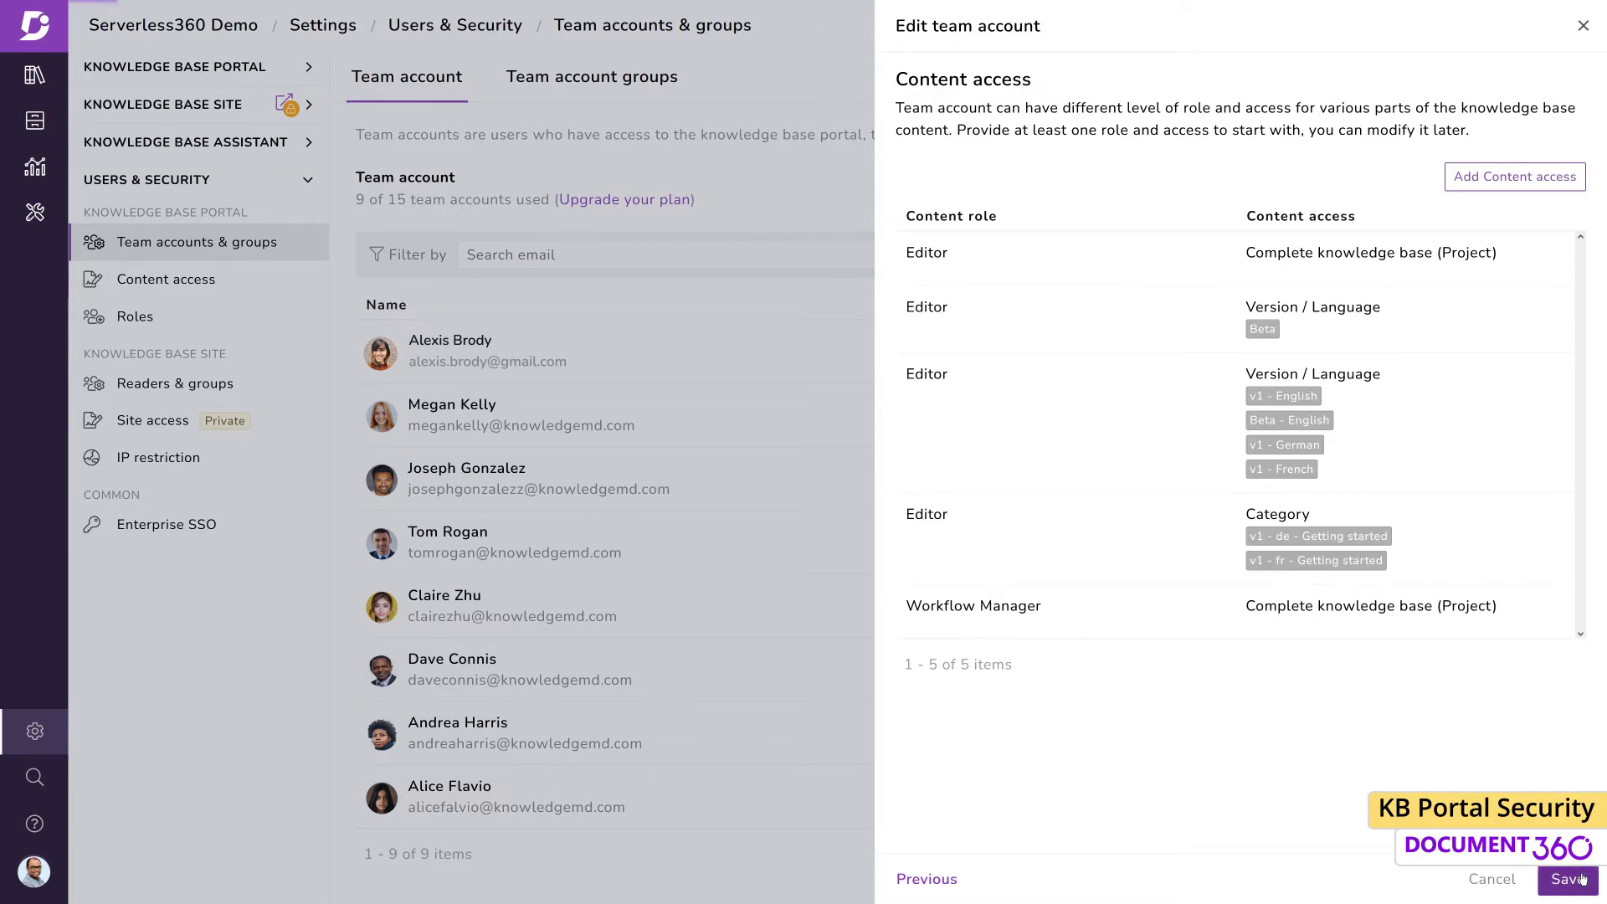
left_click(1568, 878)
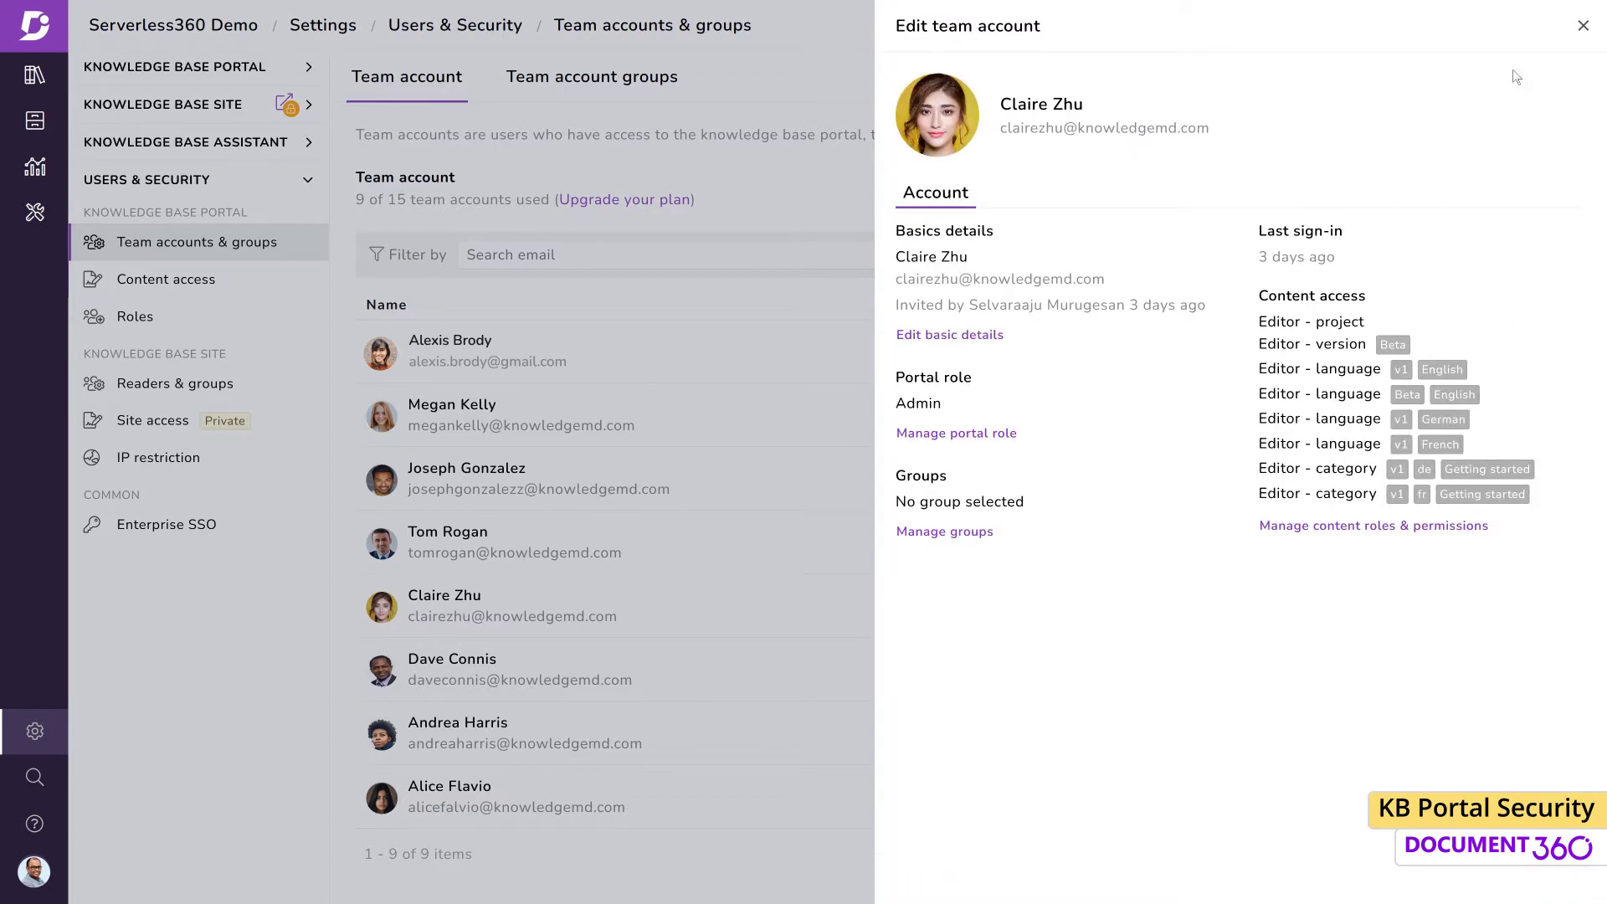
left_click(1583, 25)
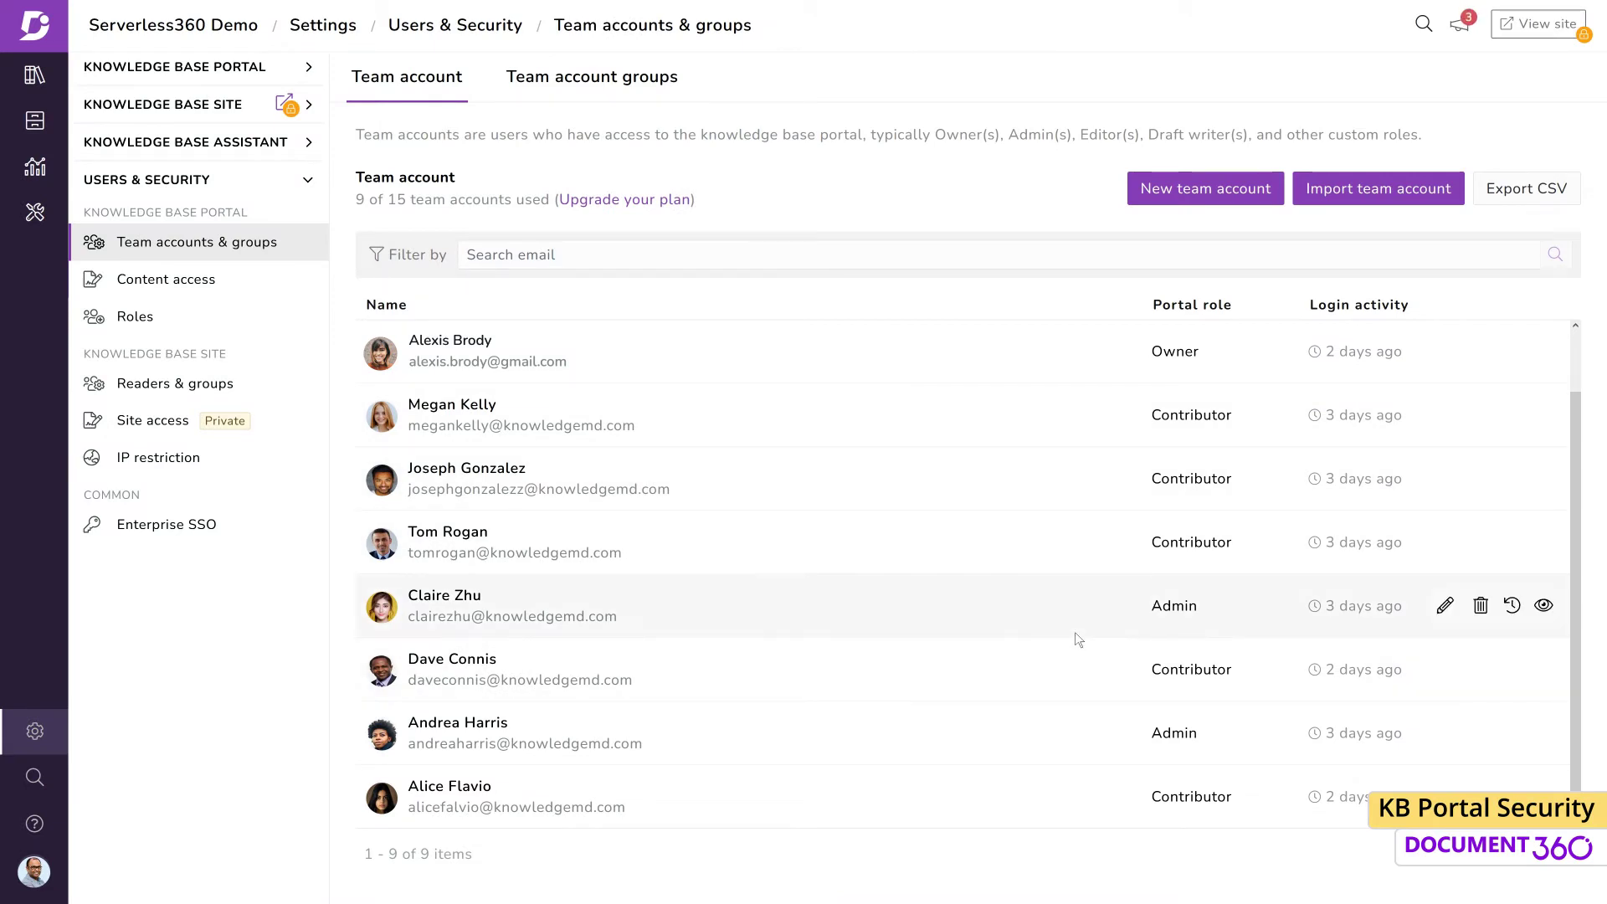
left_click(259, 291)
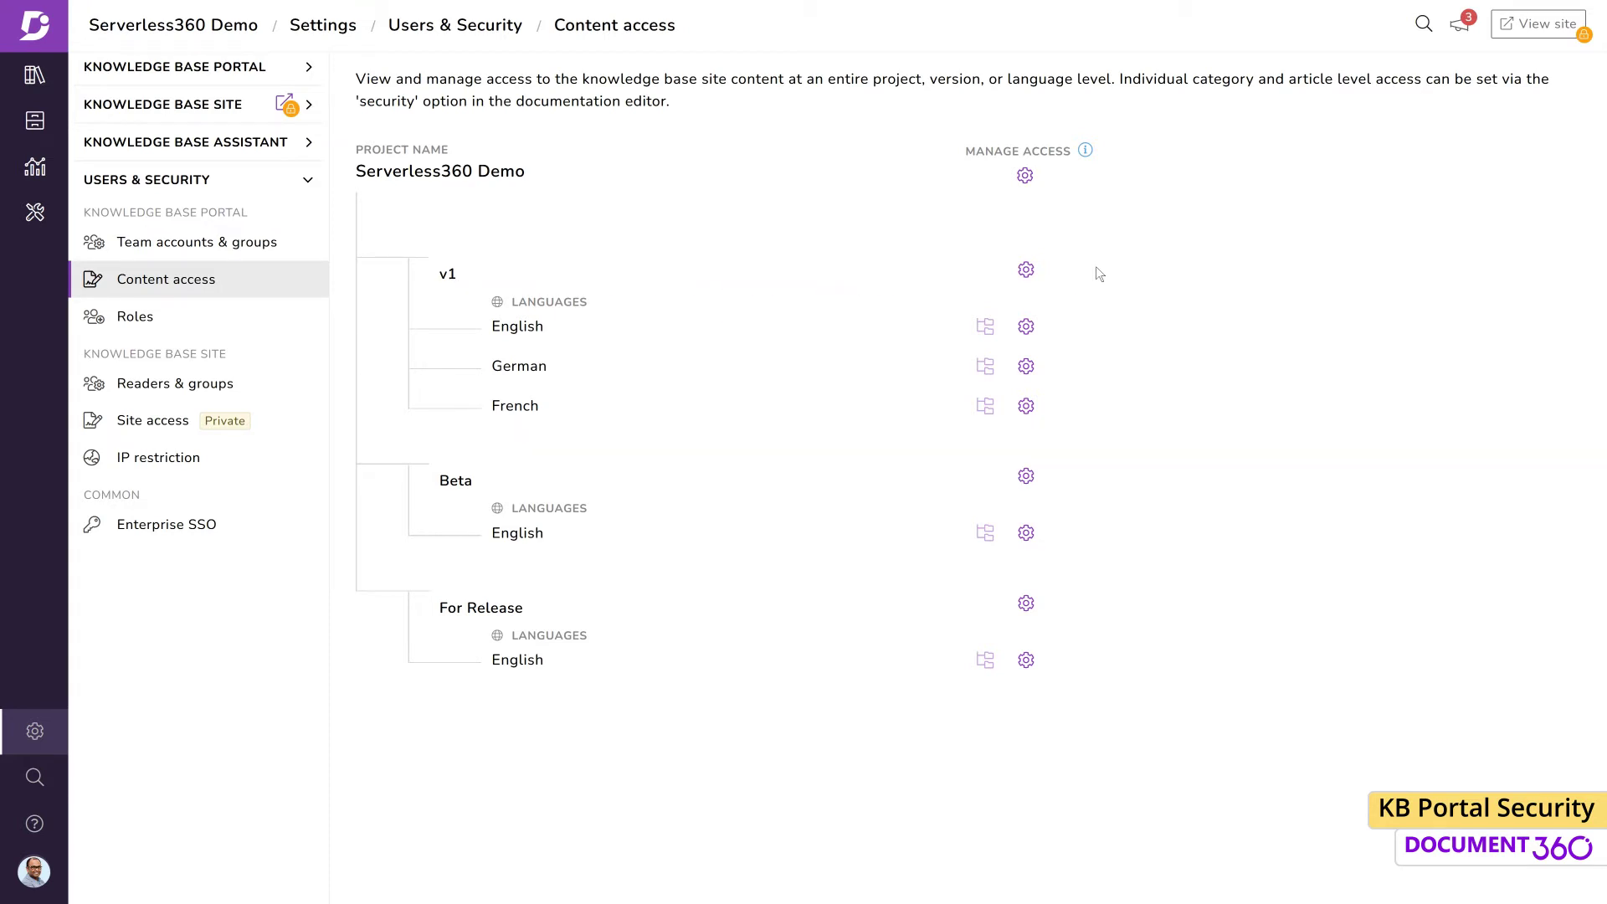
Add a single team account to v1 access control with the Workflow Manager role and save
left_click(1026, 270)
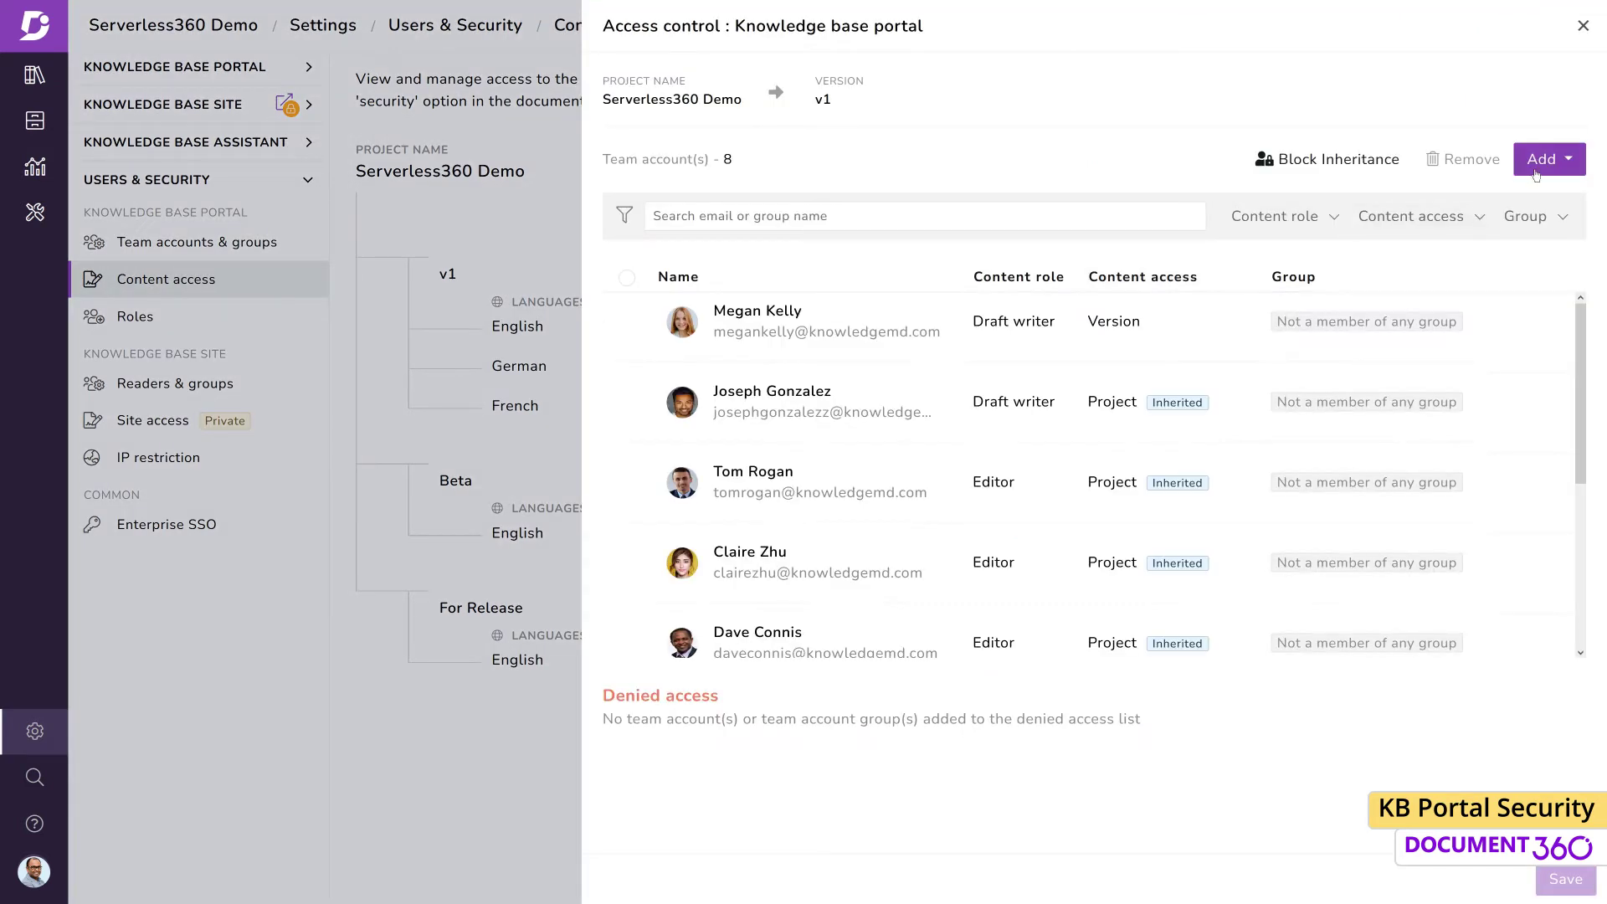
left_click(1538, 171)
left_click(1491, 215)
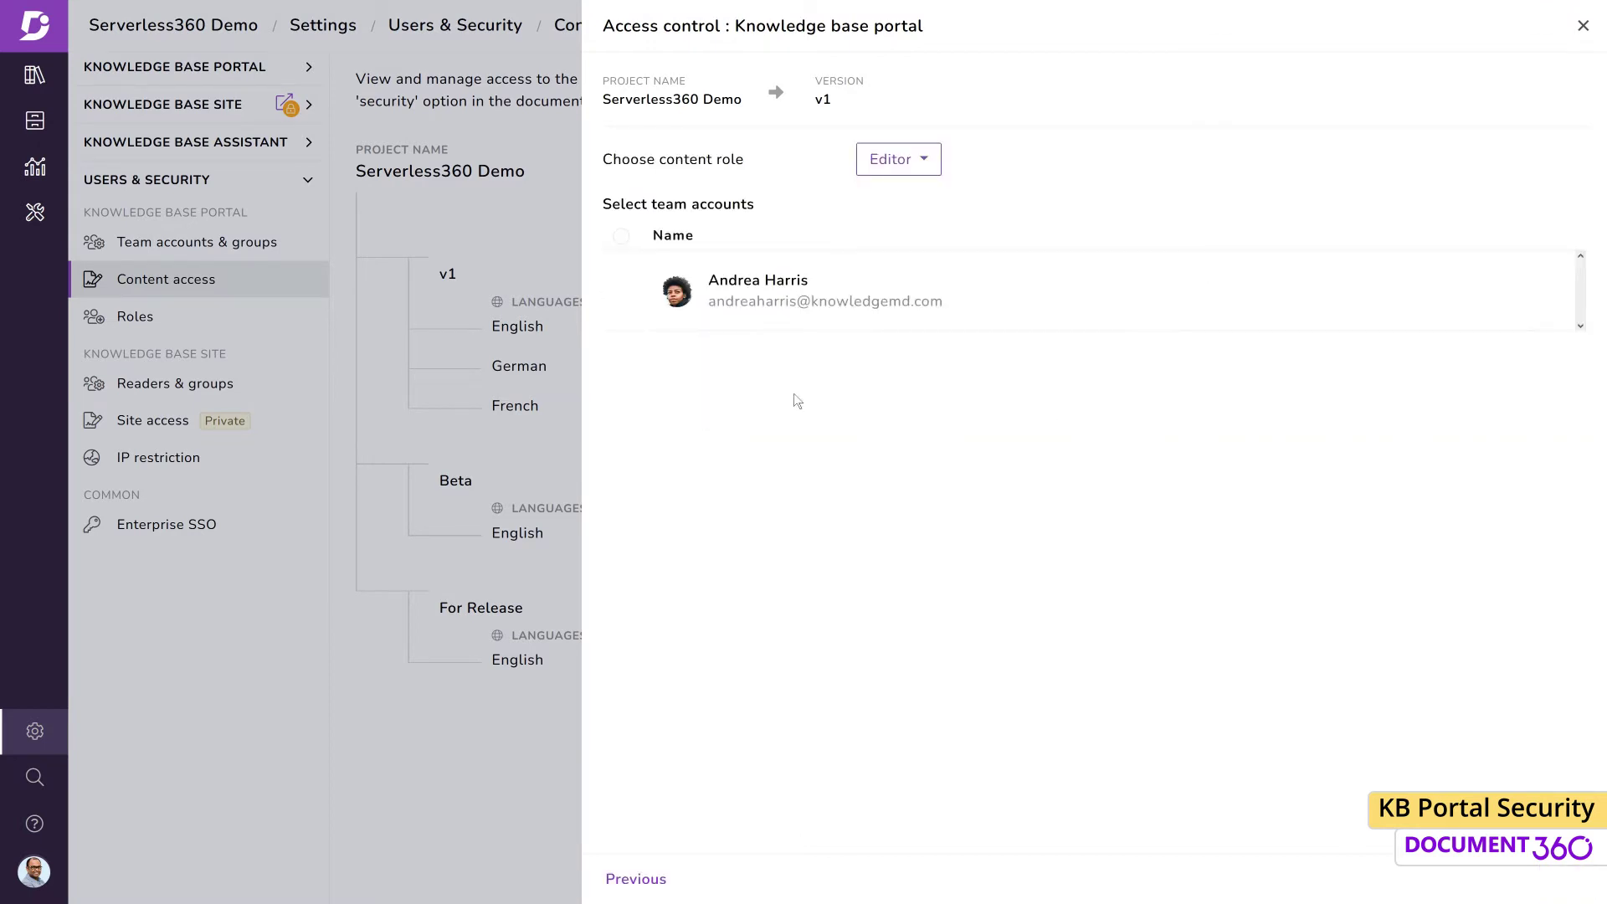
left_click(622, 291)
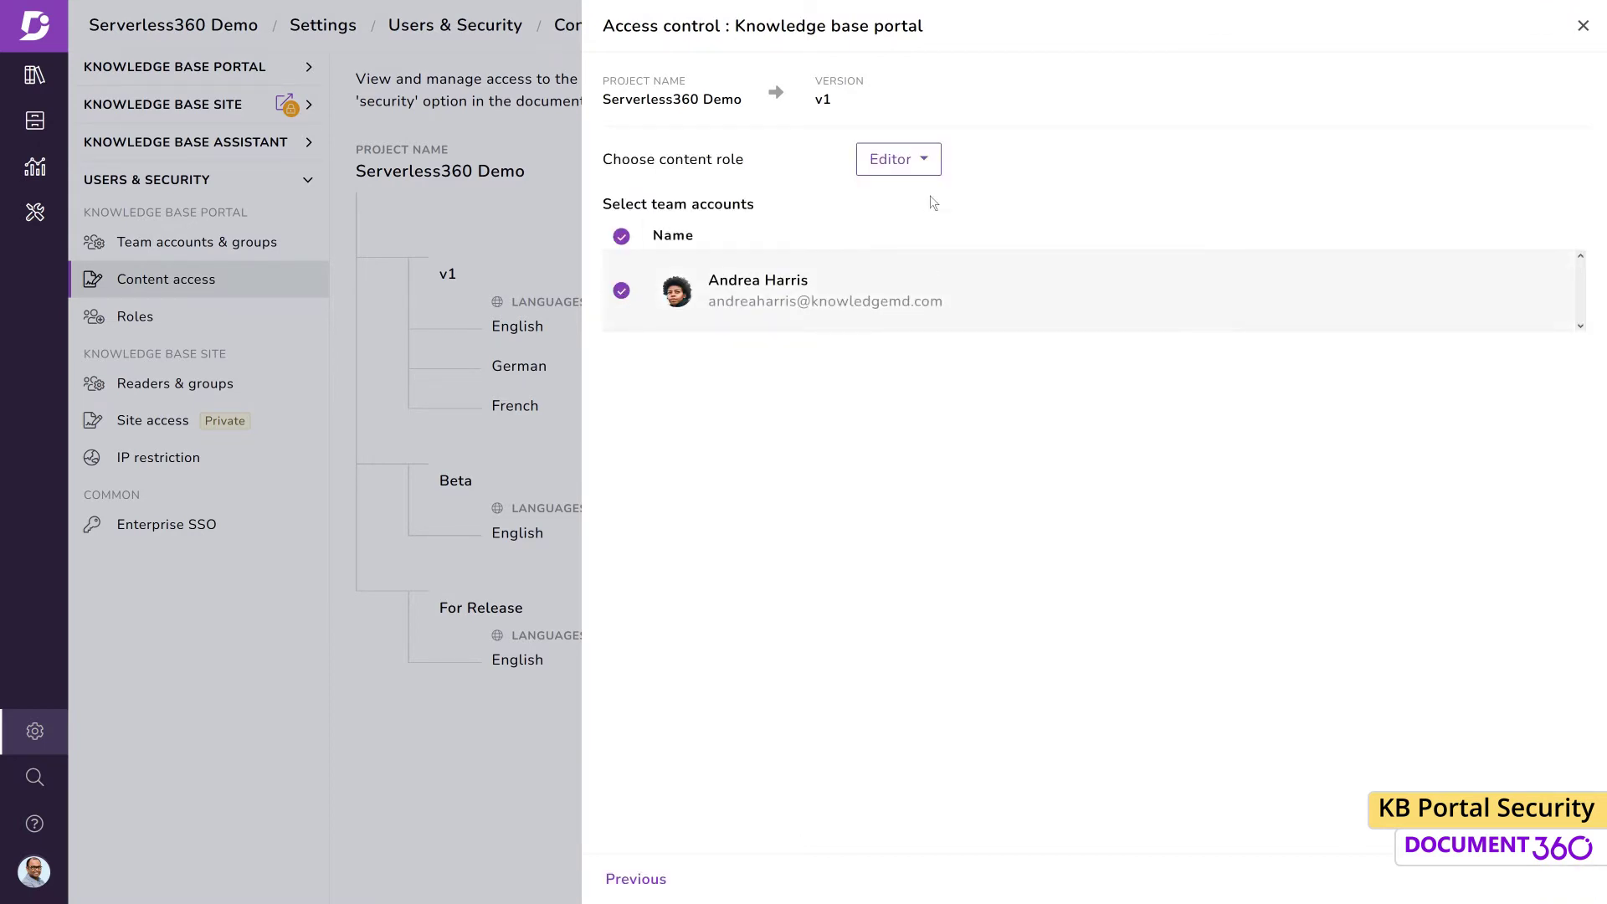
left_click(925, 166)
left_click(916, 283)
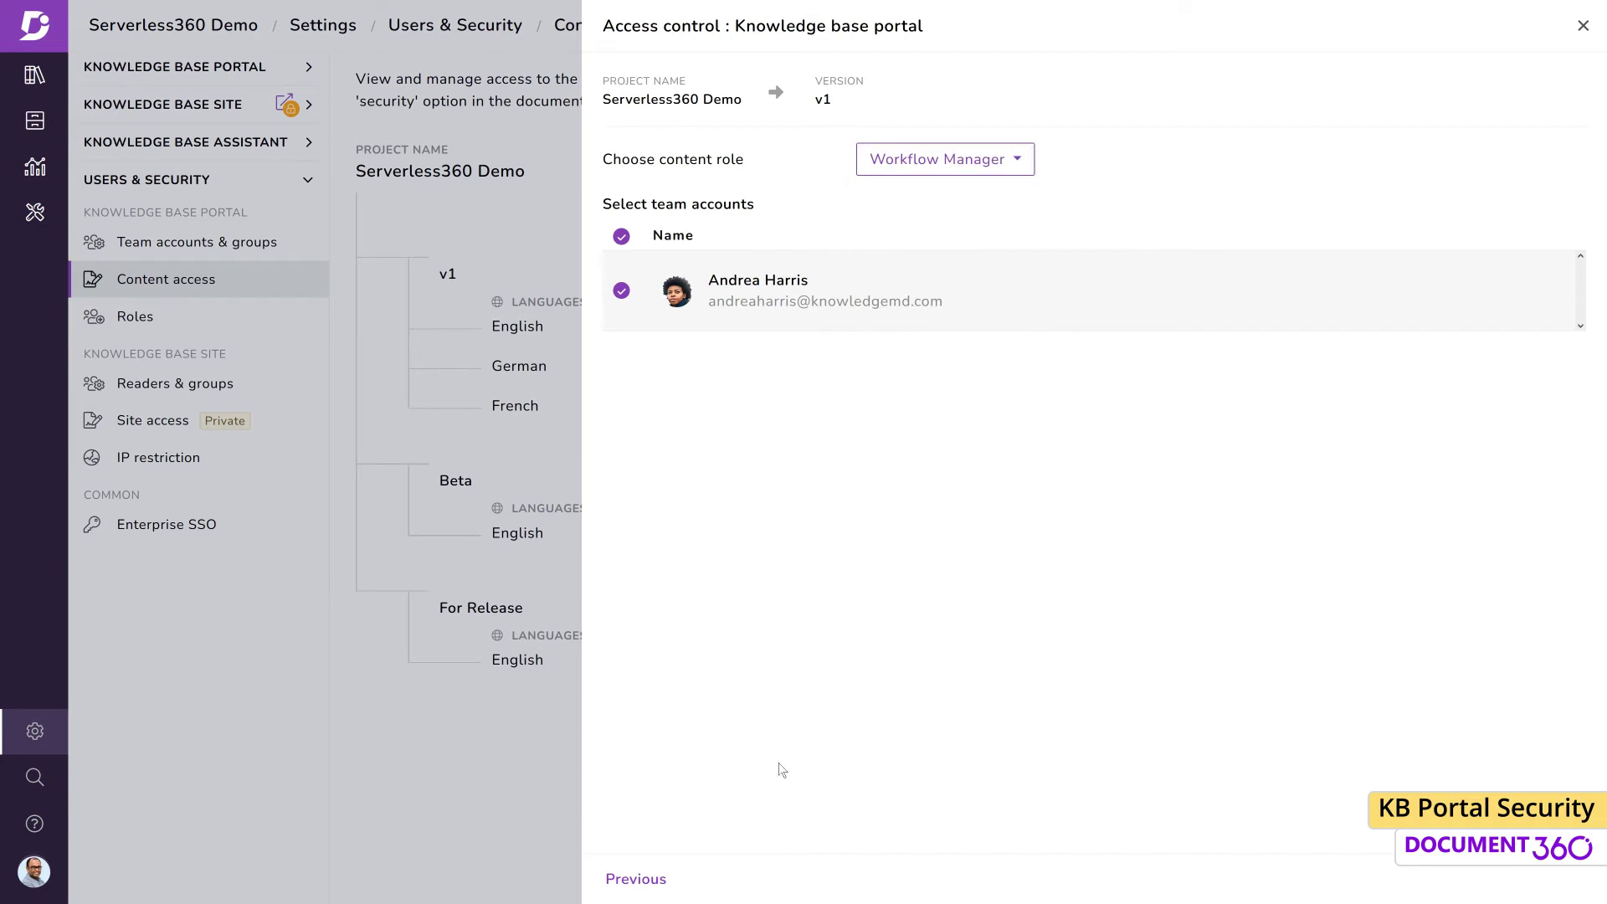
left_click(660, 883)
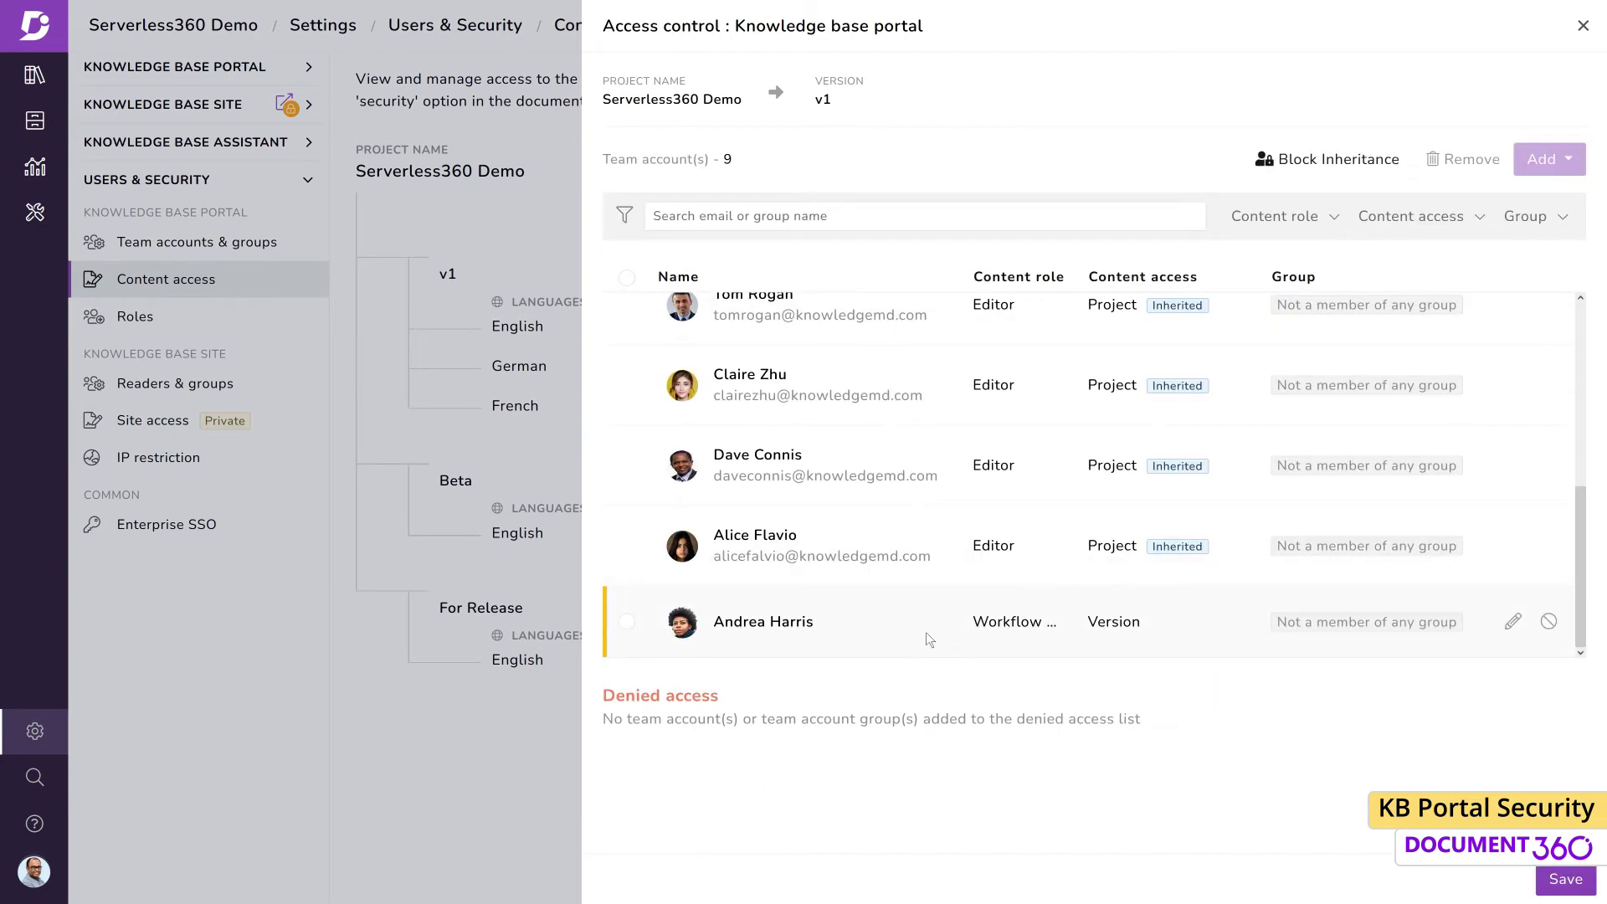
left_click(1565, 878)
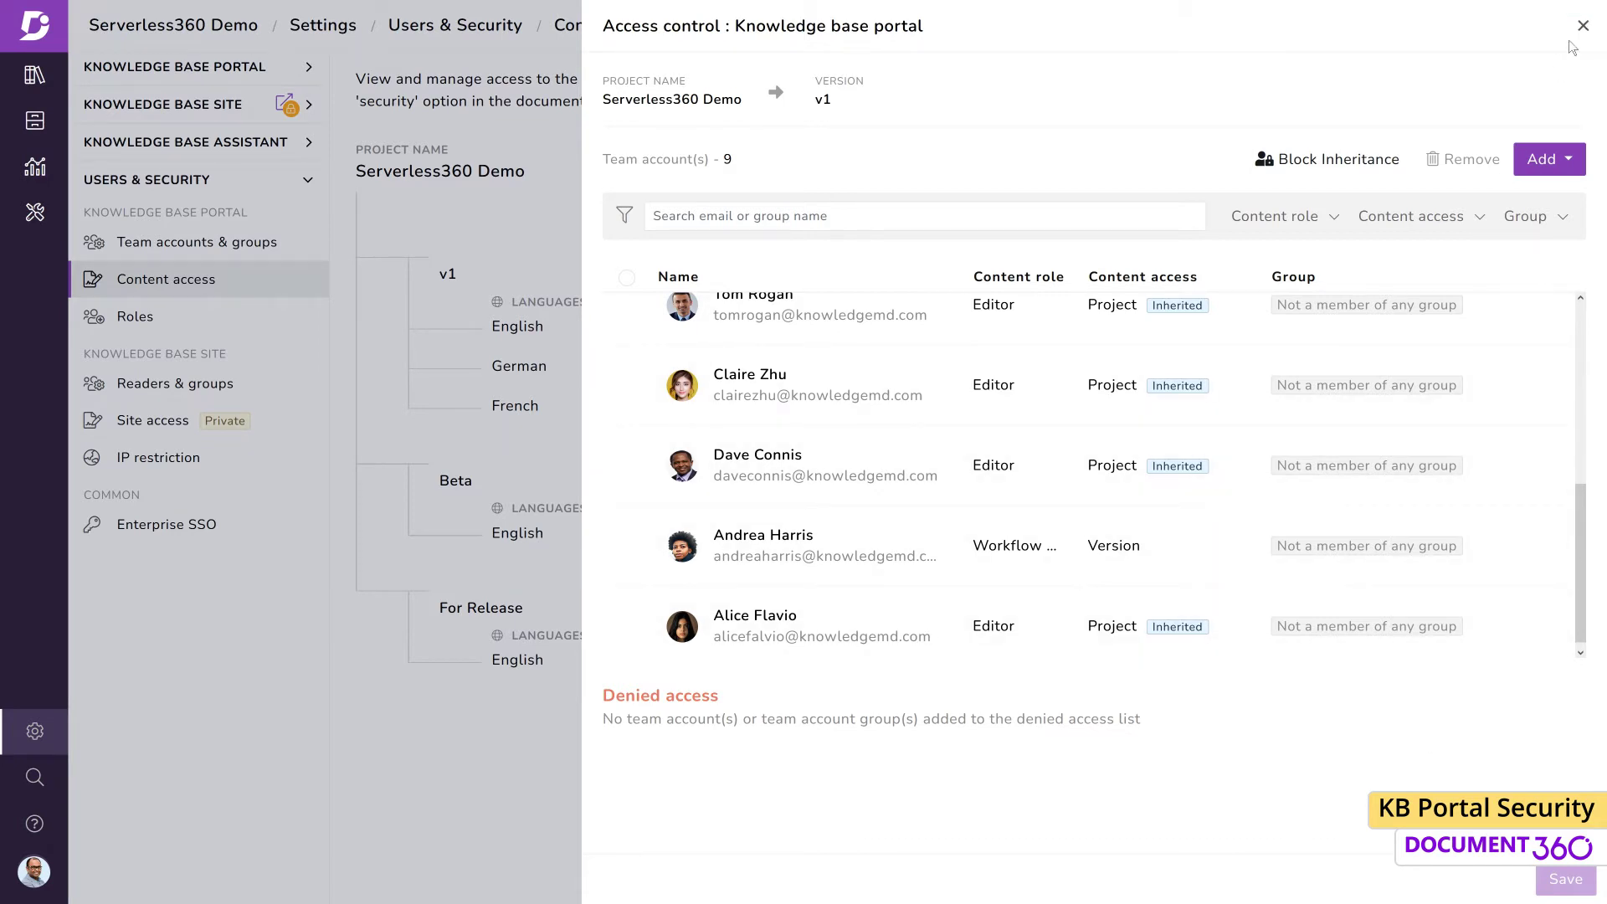
left_click(1578, 32)
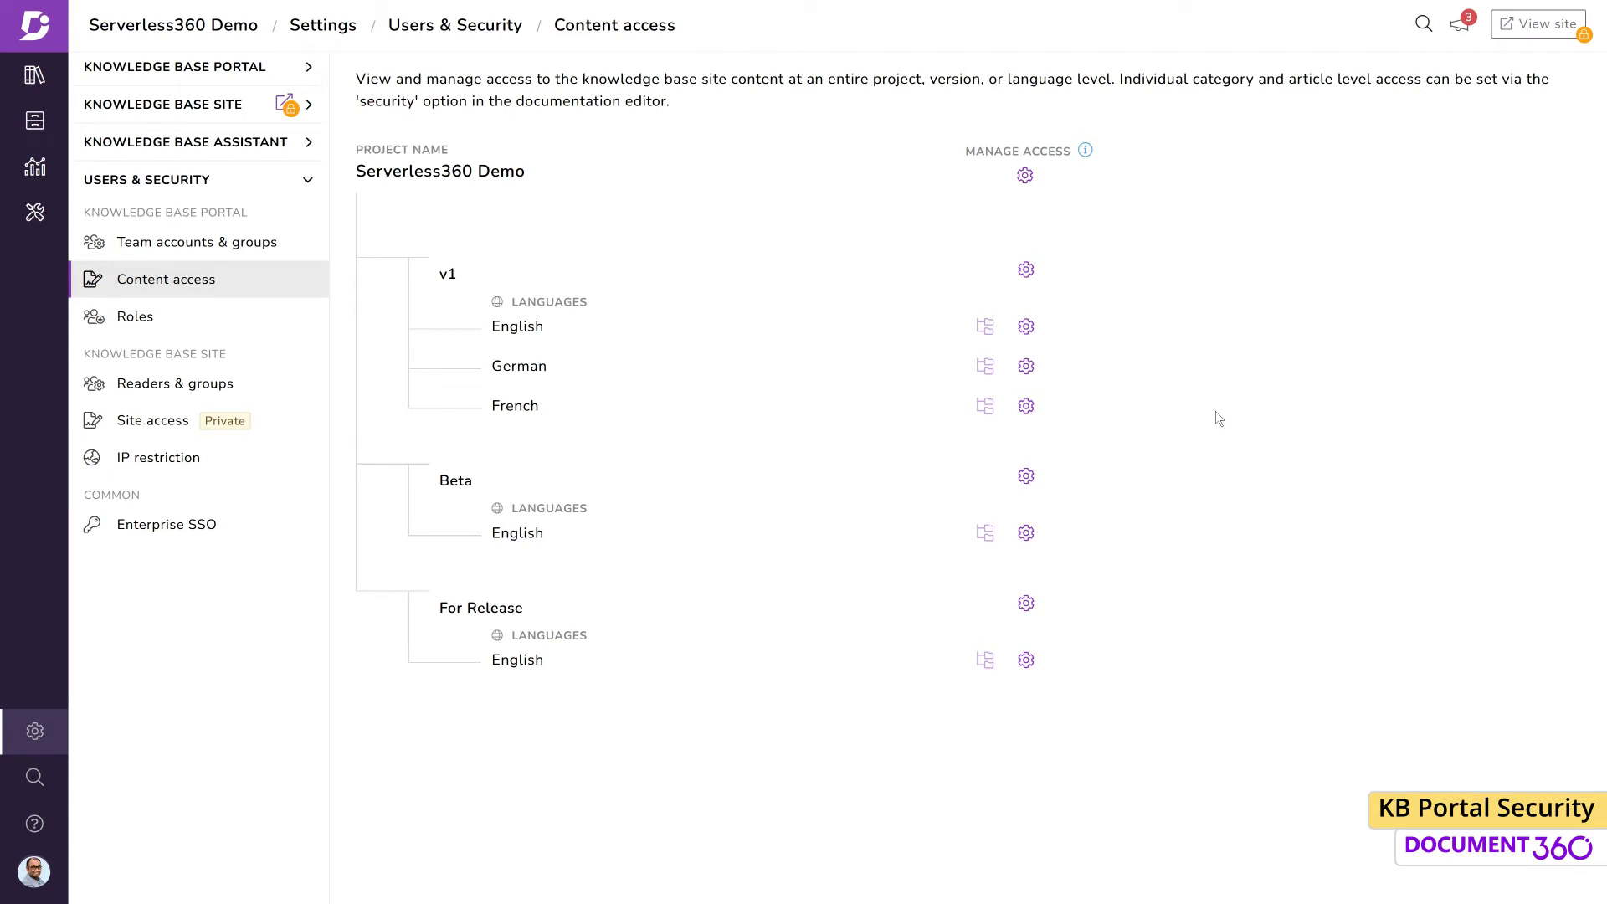
left_click(1026, 270)
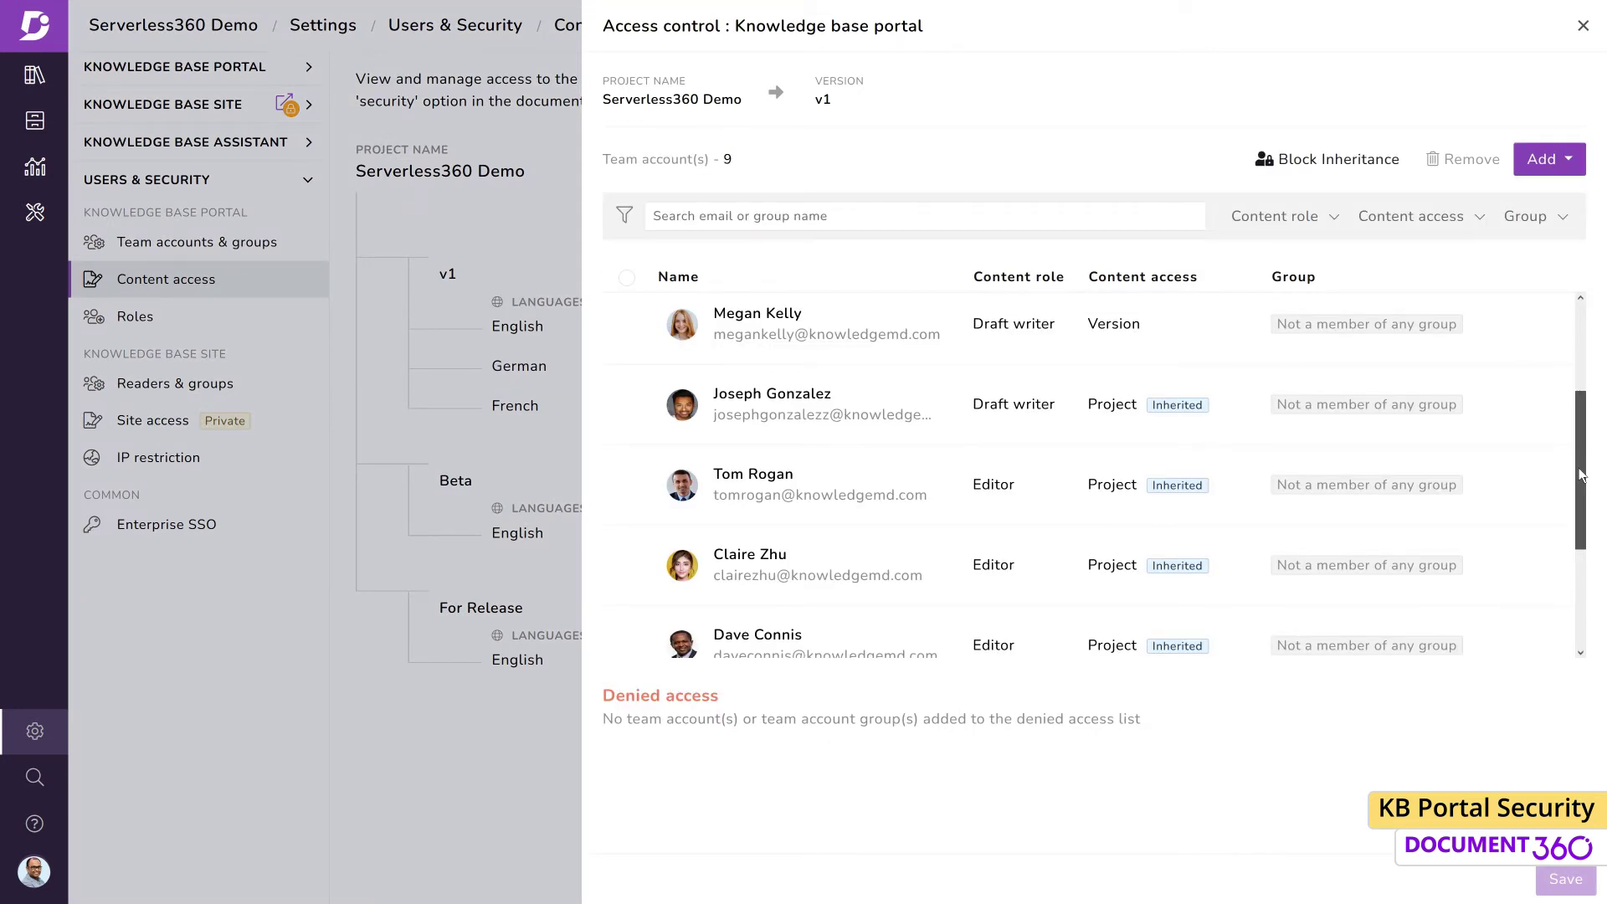
left_click_drag(1581, 474, 1574, 582)
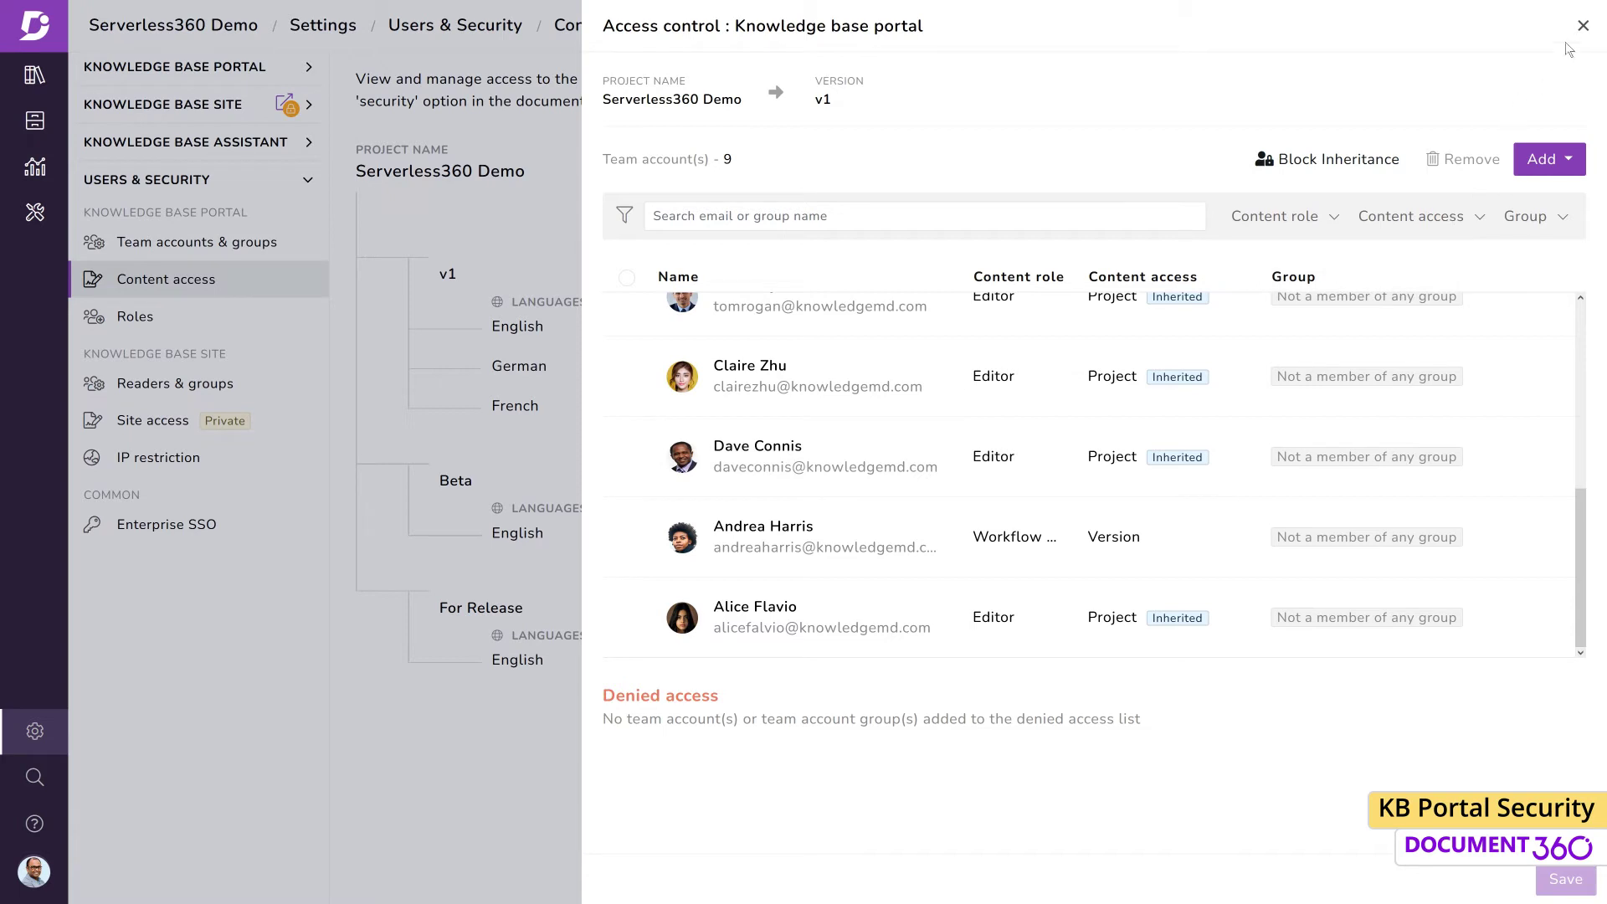
left_click(1581, 28)
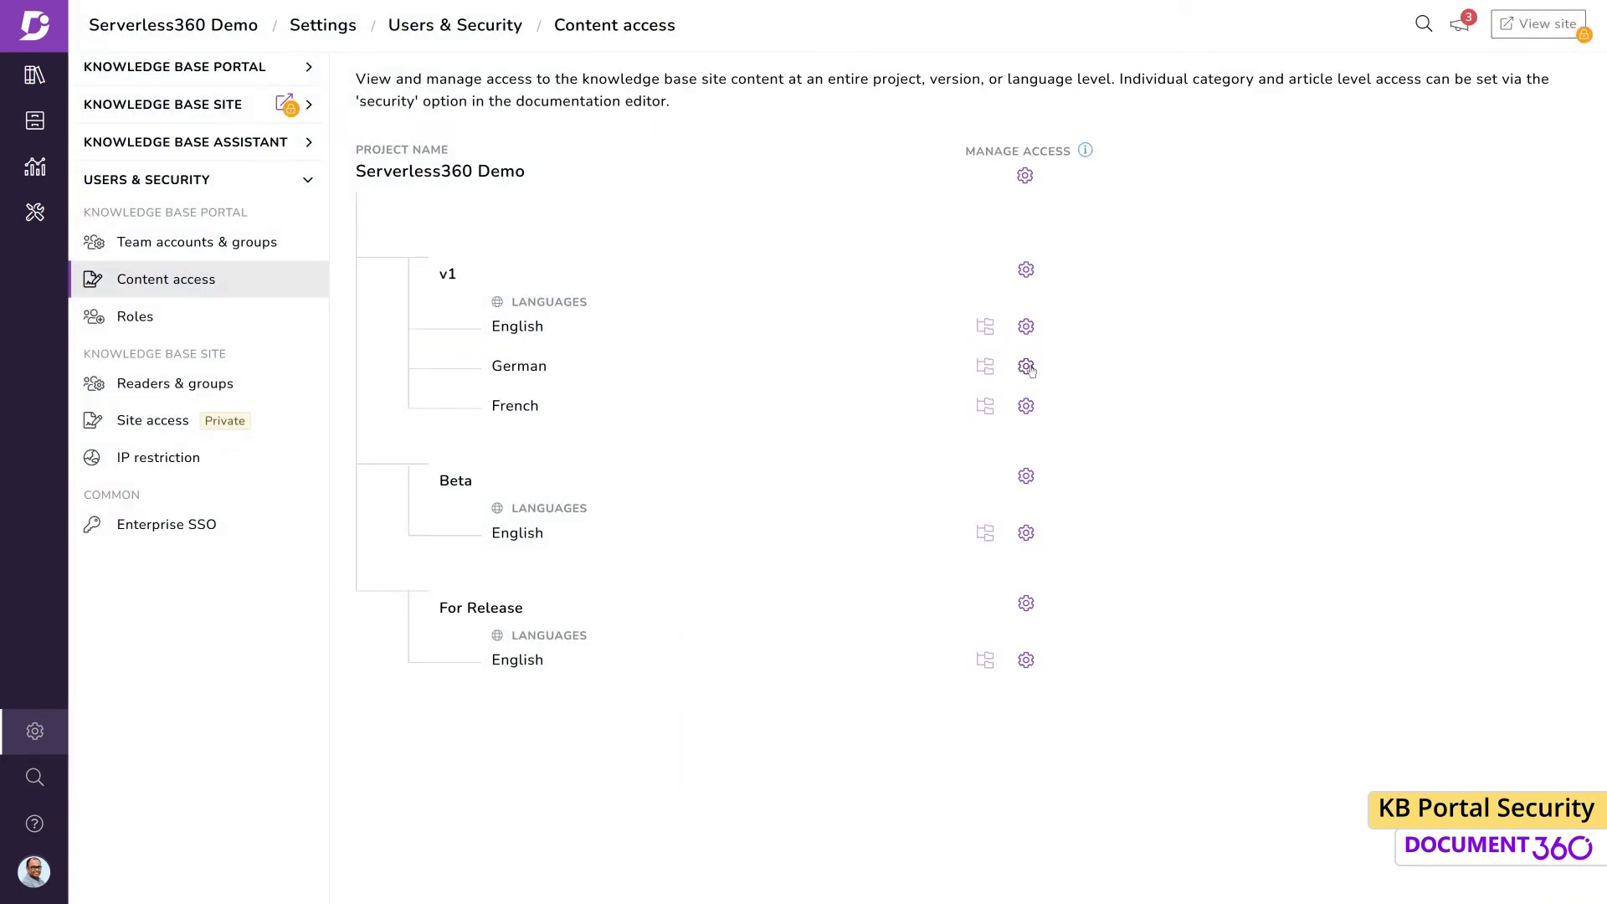
Block inheritance on v1 German keeping two of three contributors, then enter the excluded user's e-mail to log in
left_click(1028, 368)
left_click(1376, 160)
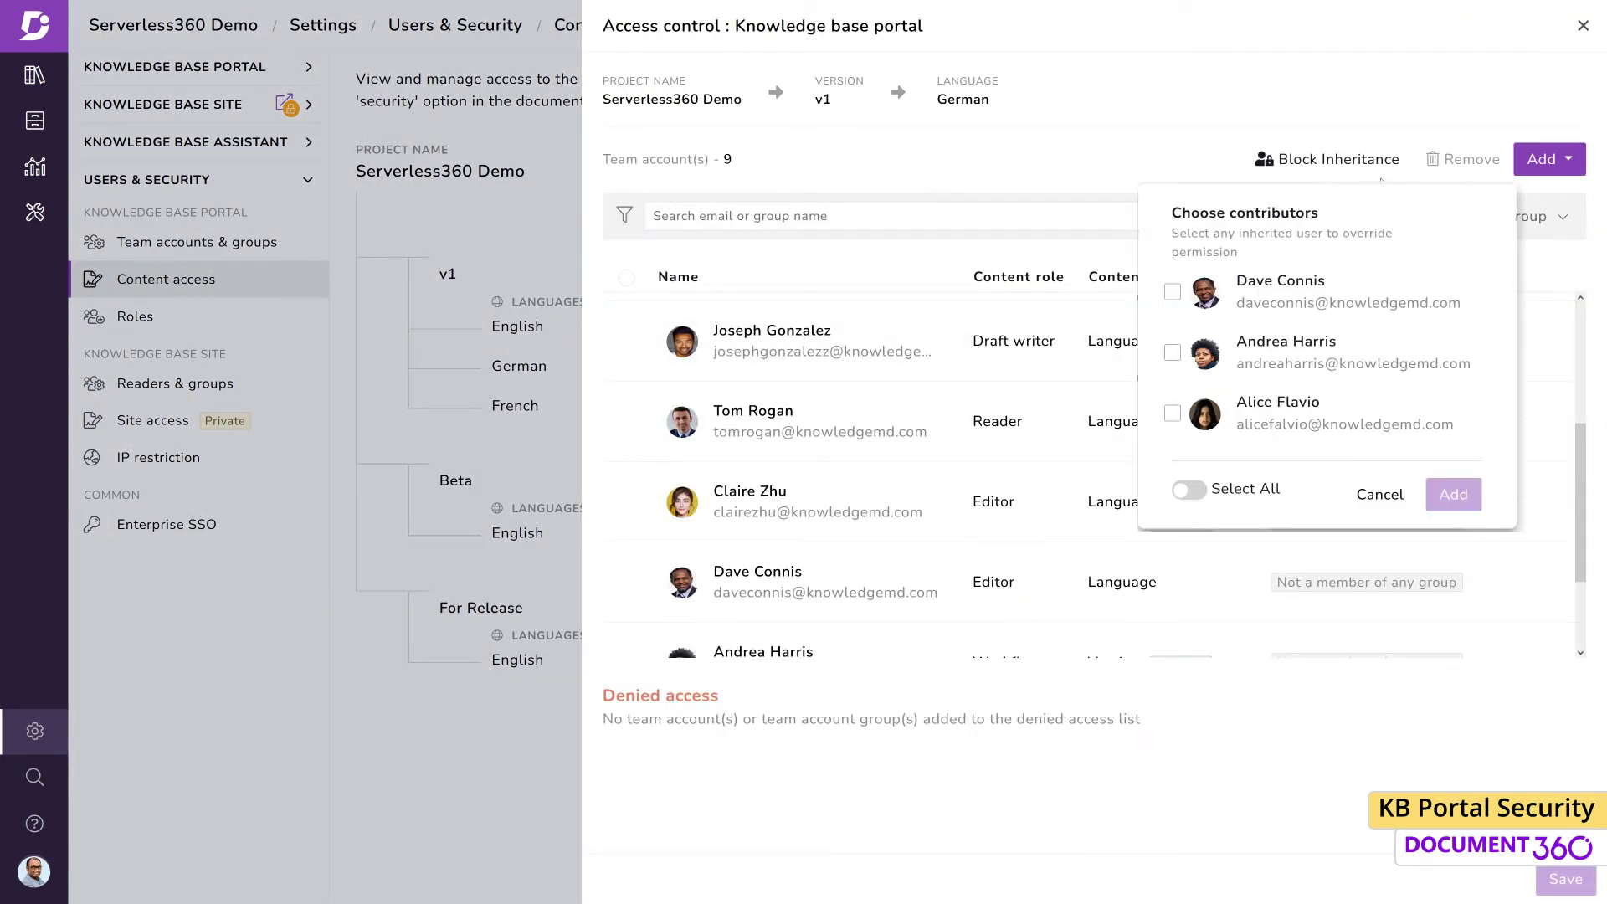
left_click(1188, 490)
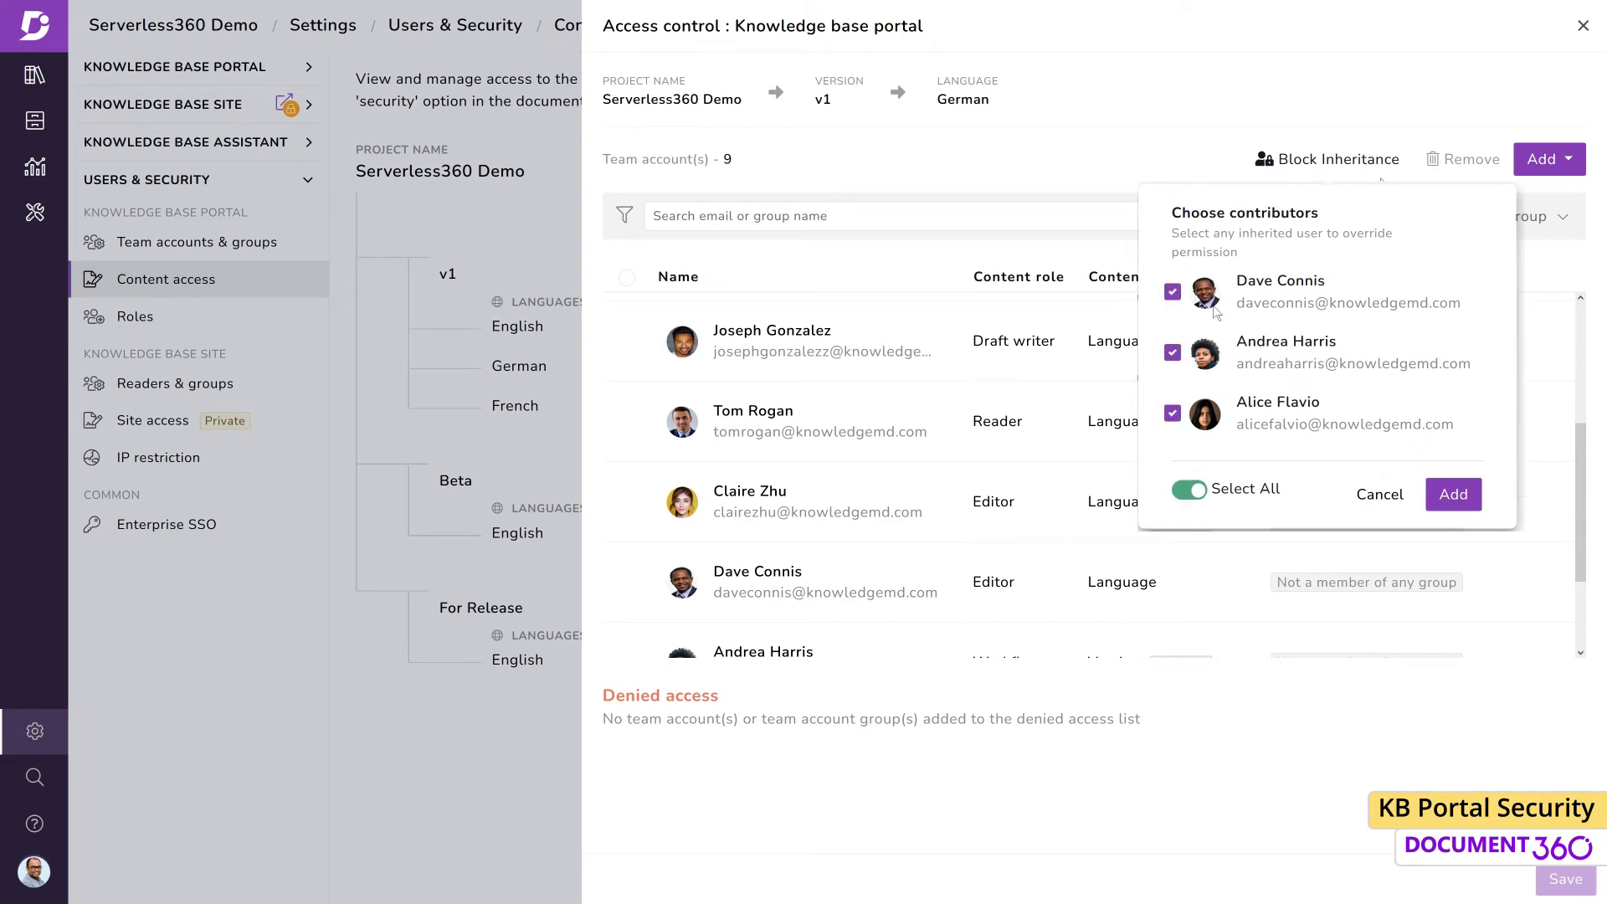
left_click(1174, 293)
left_click(1454, 494)
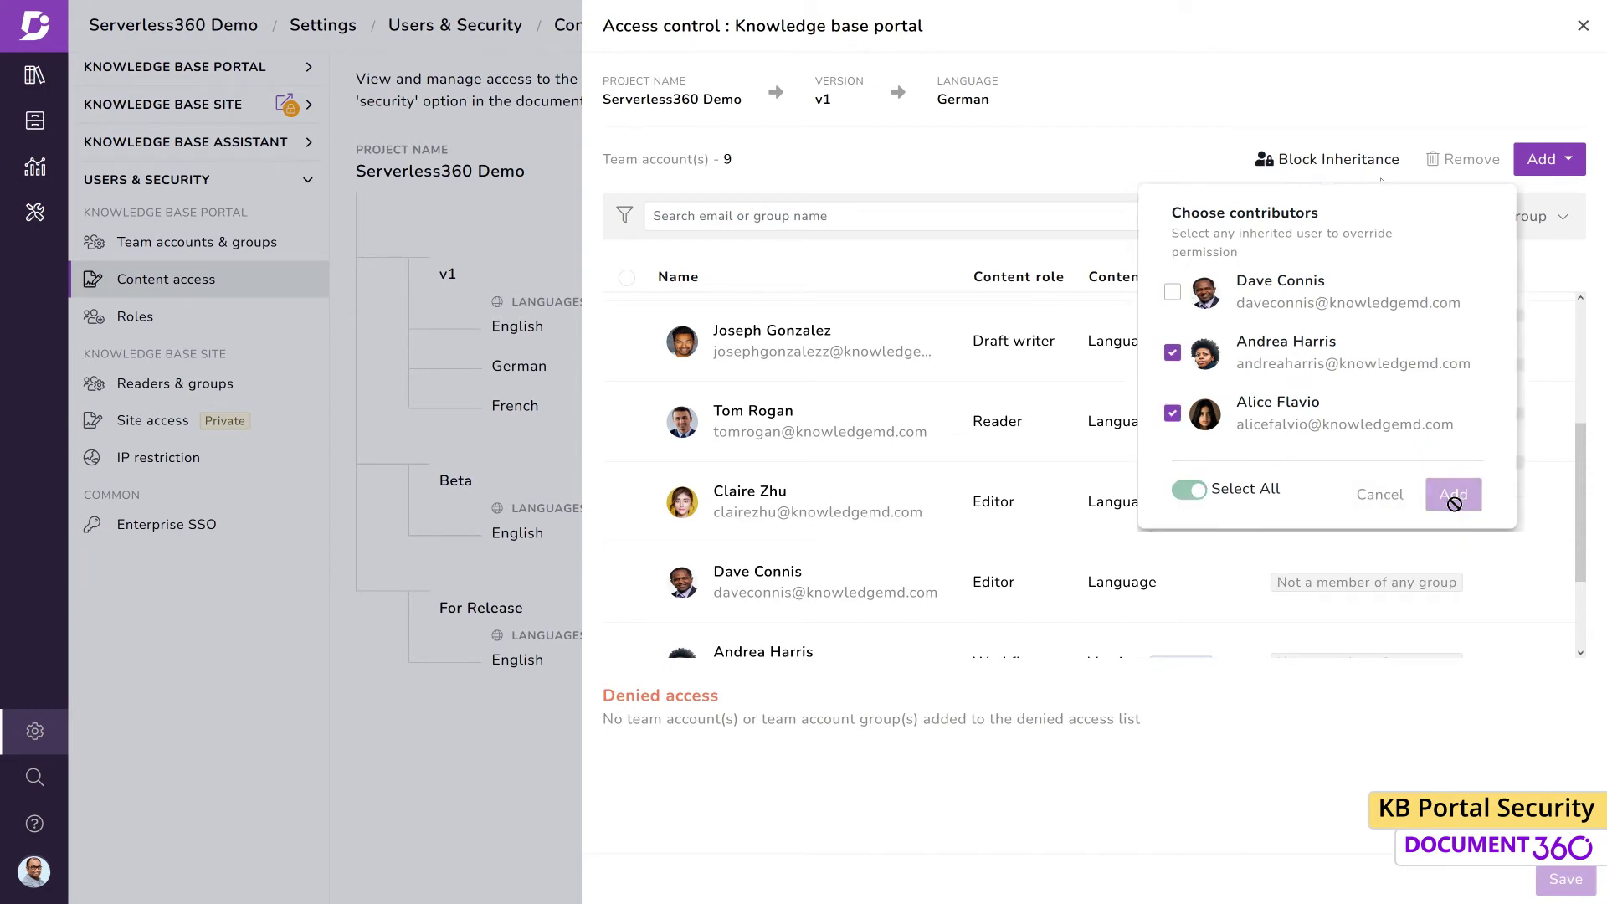
left_click(1582, 28)
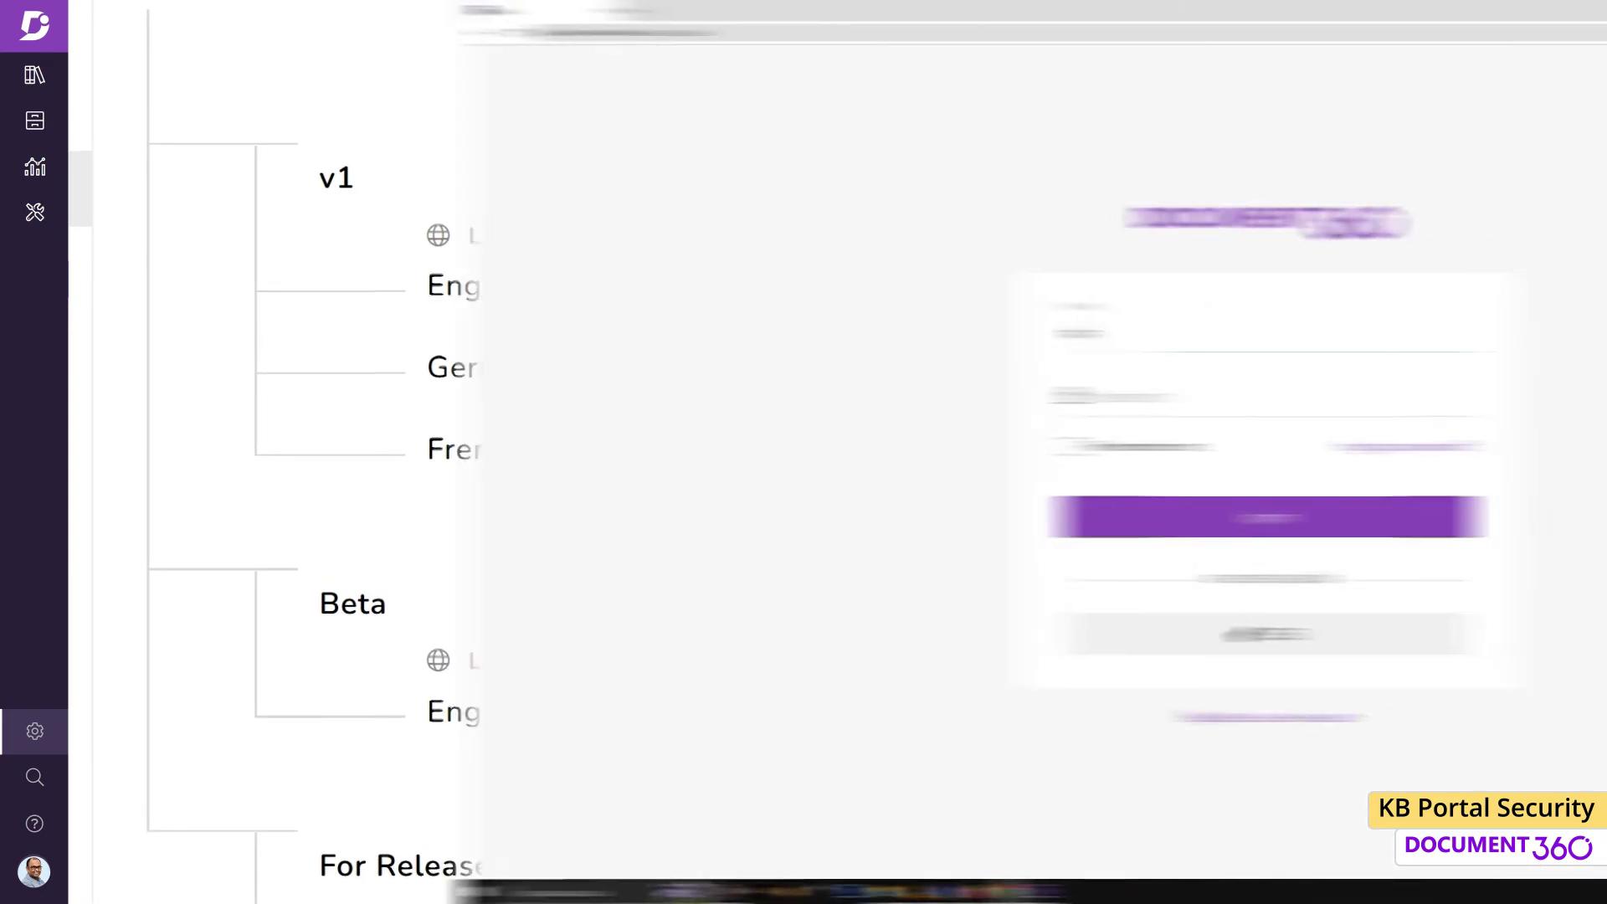
key("Tab")
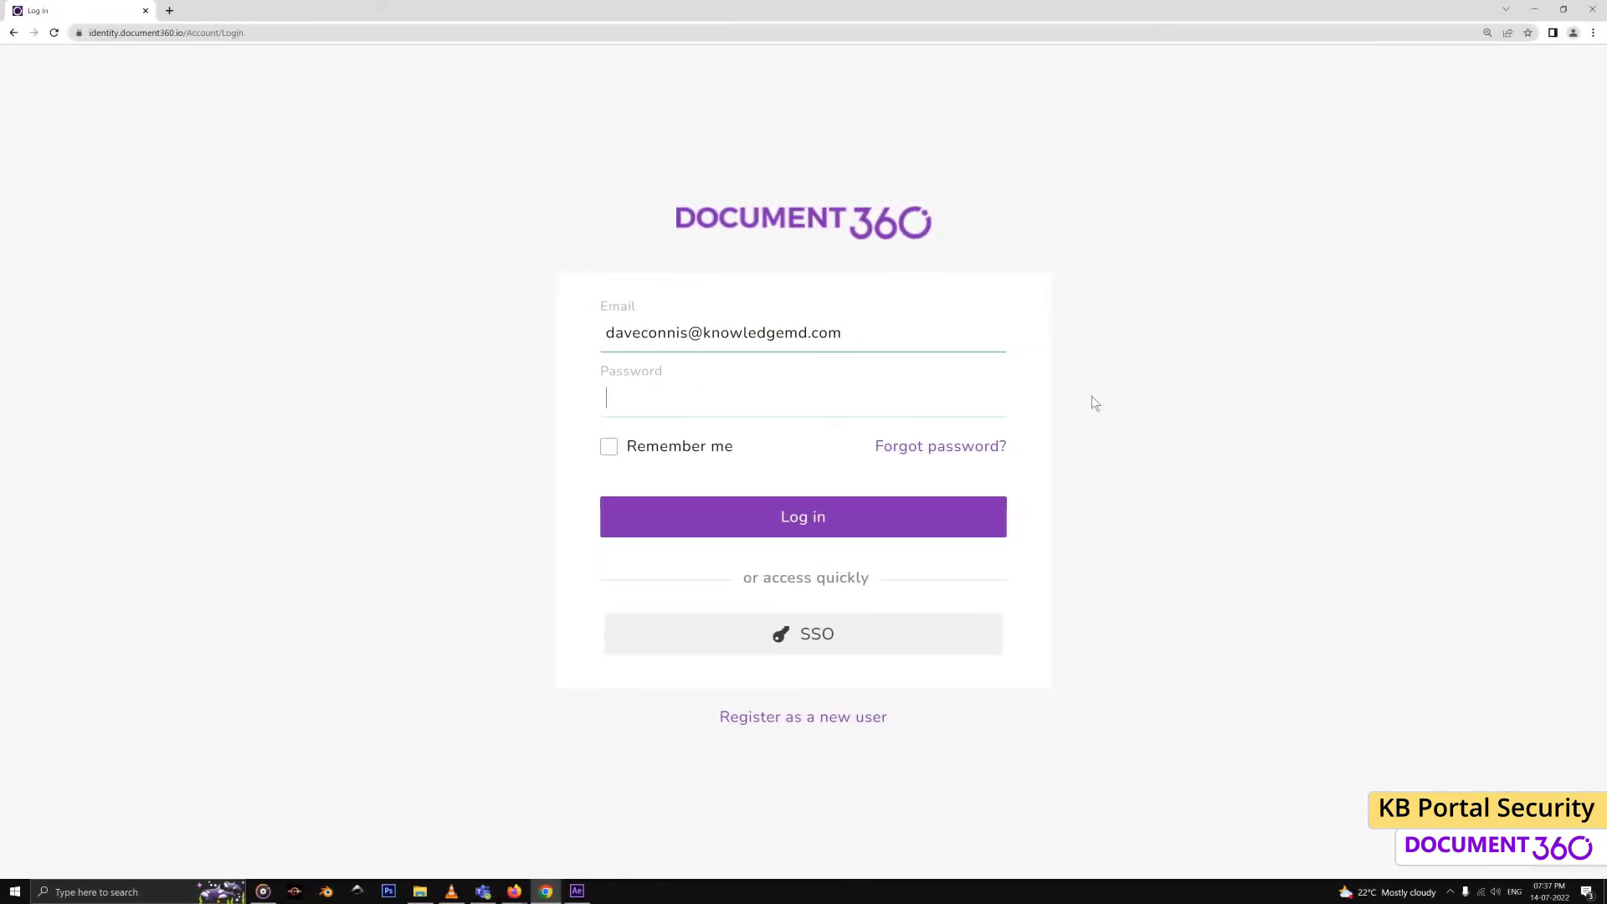
Sign in as the excluded user and confirm the Languages list offers only English and French
type("**********")
left_click(934, 513)
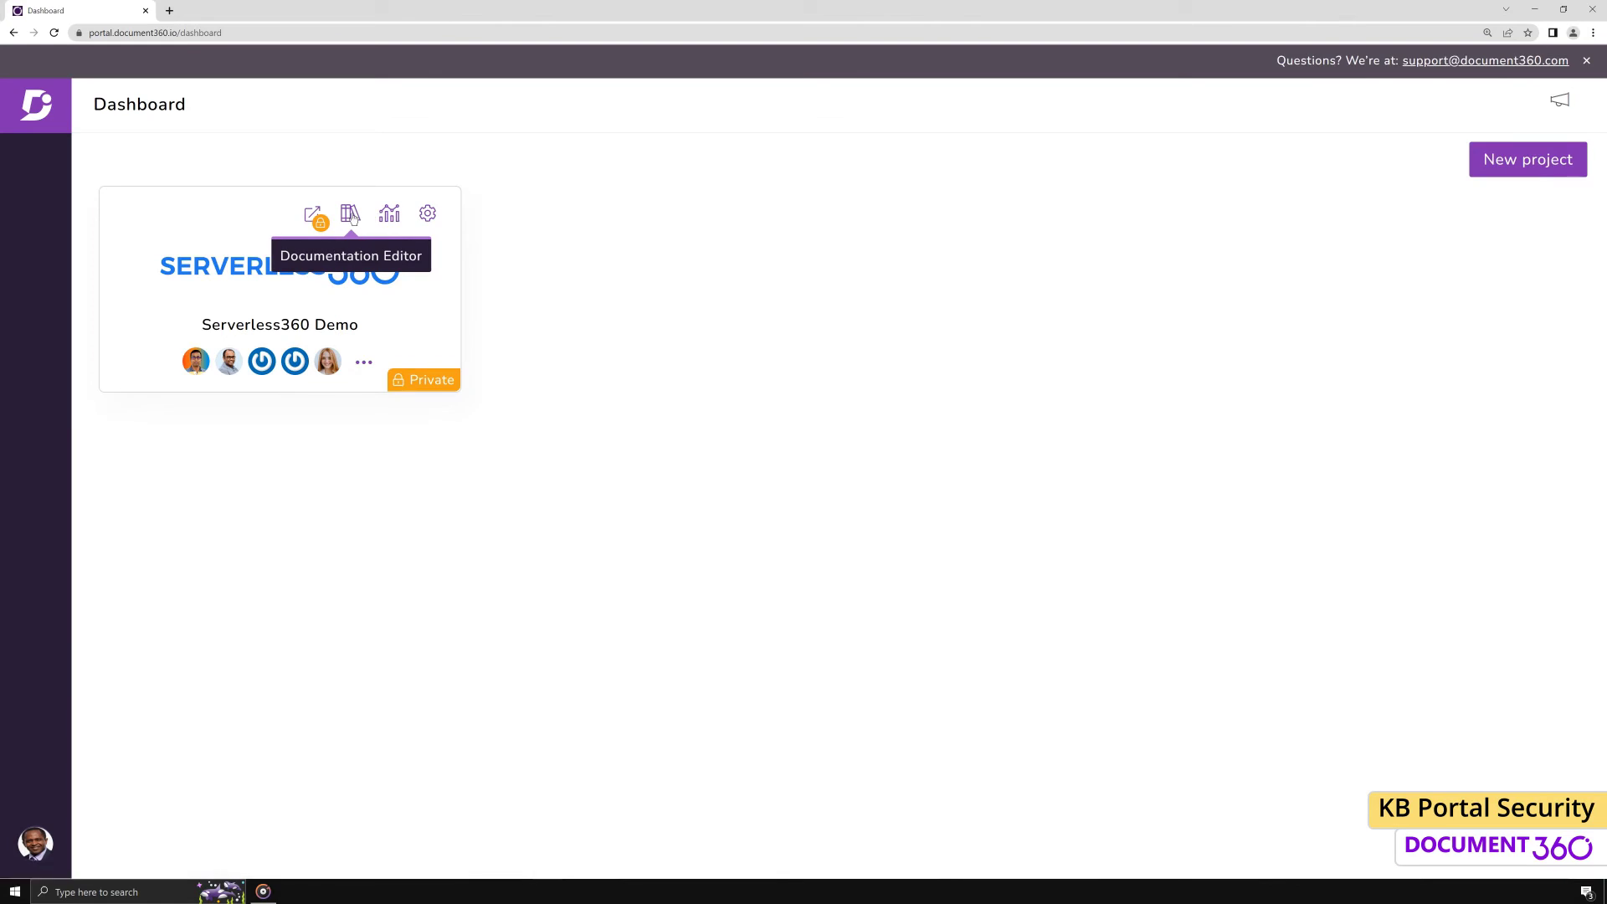
left_click(351, 215)
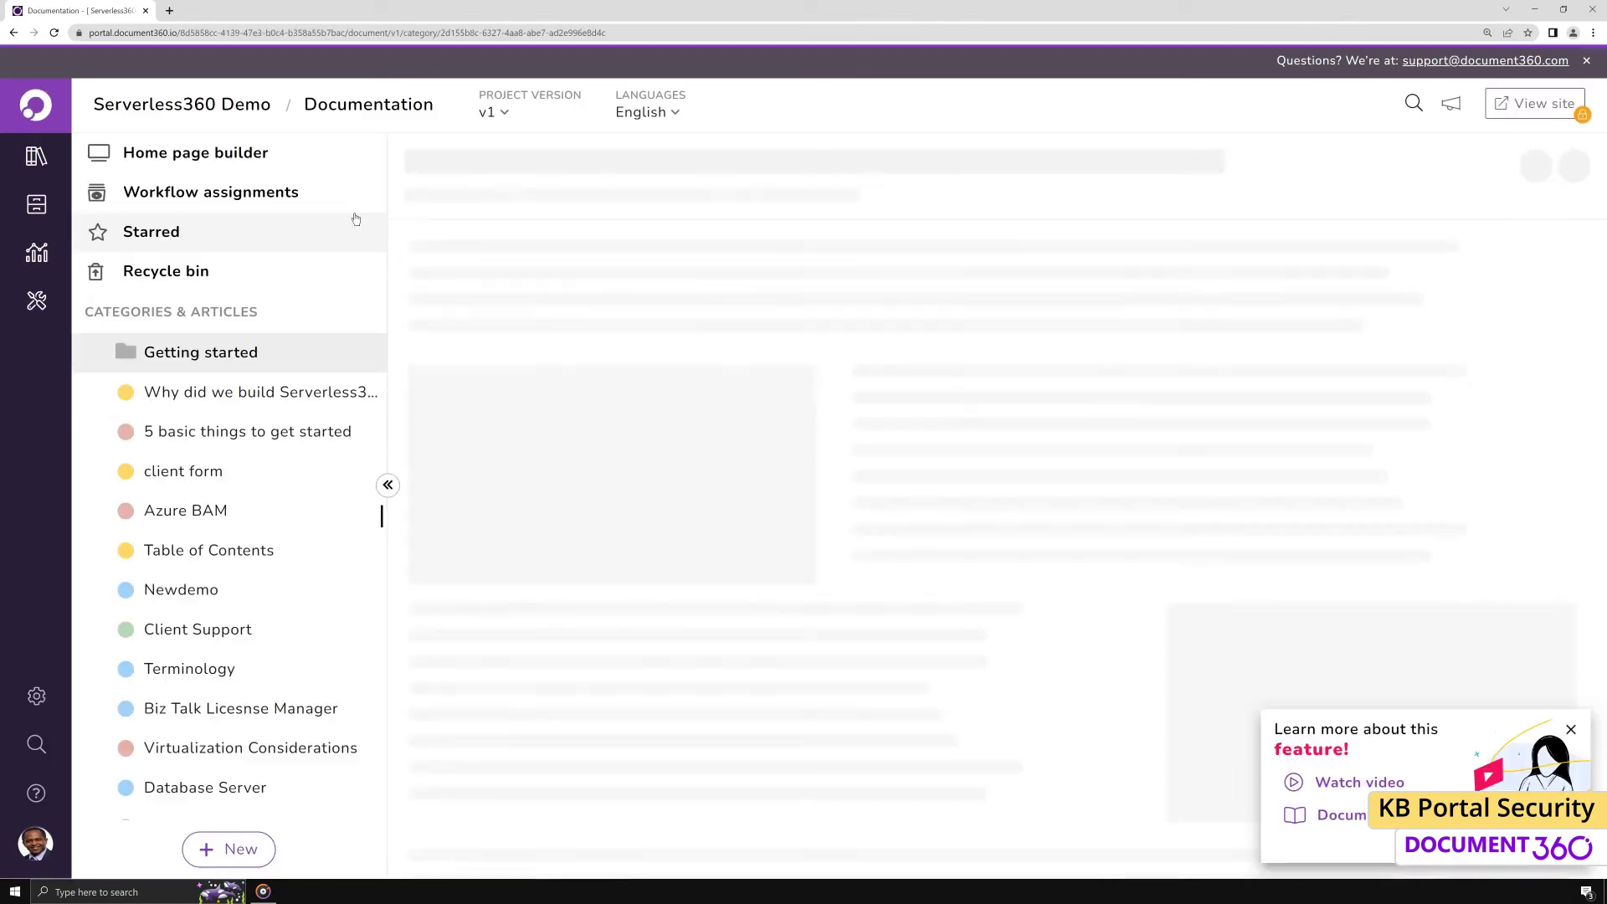
left_click(670, 118)
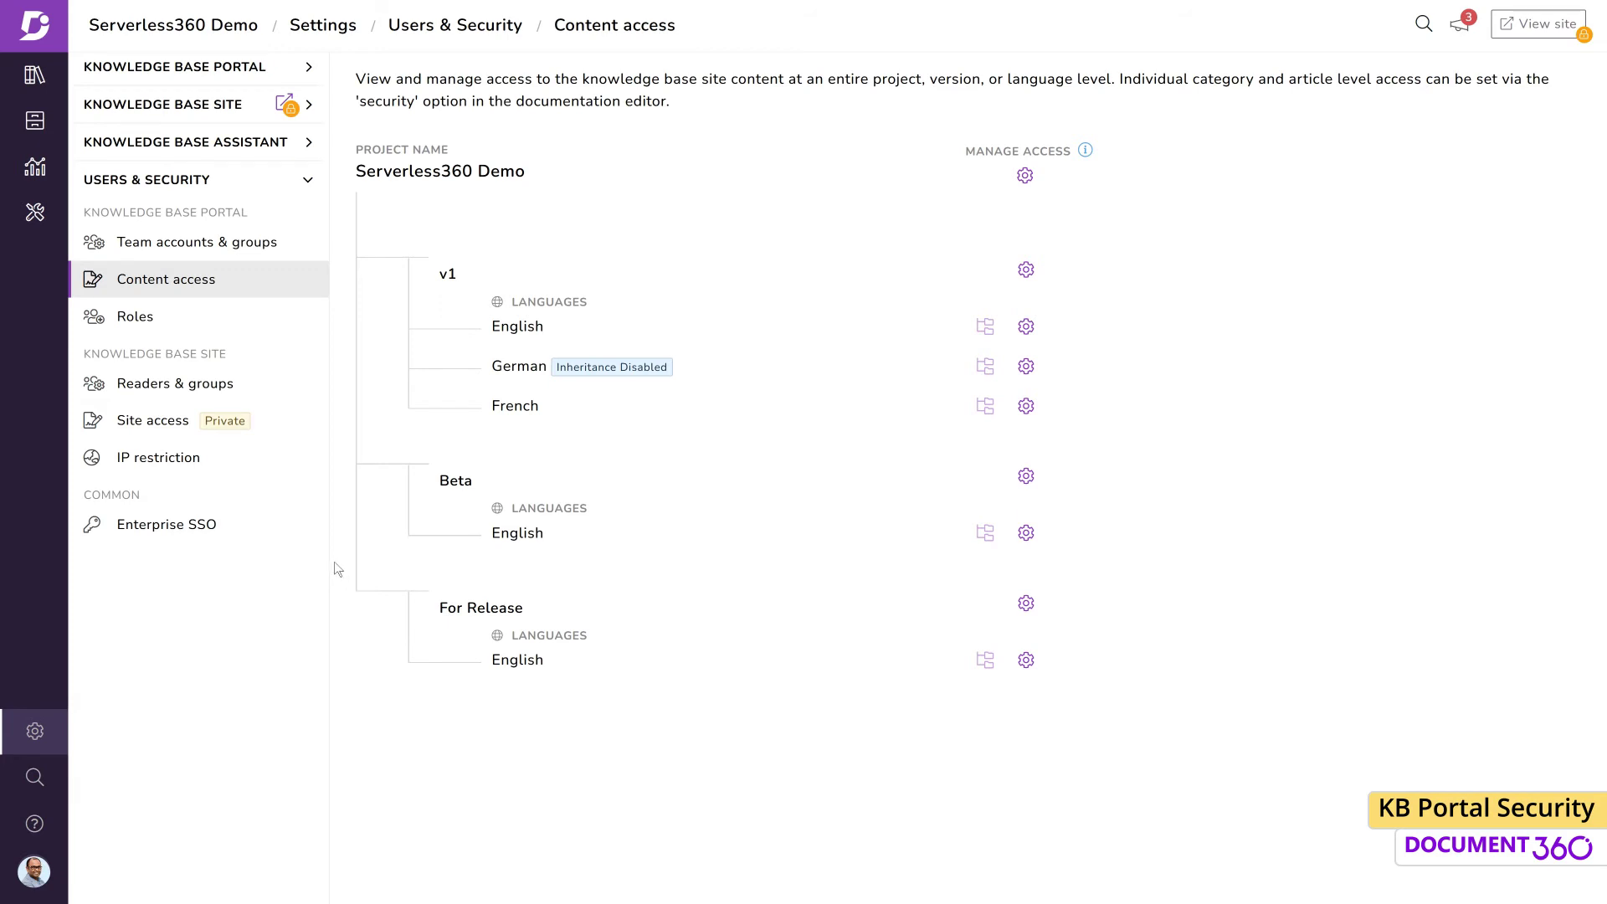
Block inheritance on the French Settings category's portal access, keeping all but one account (8 remain)
left_click(46, 96)
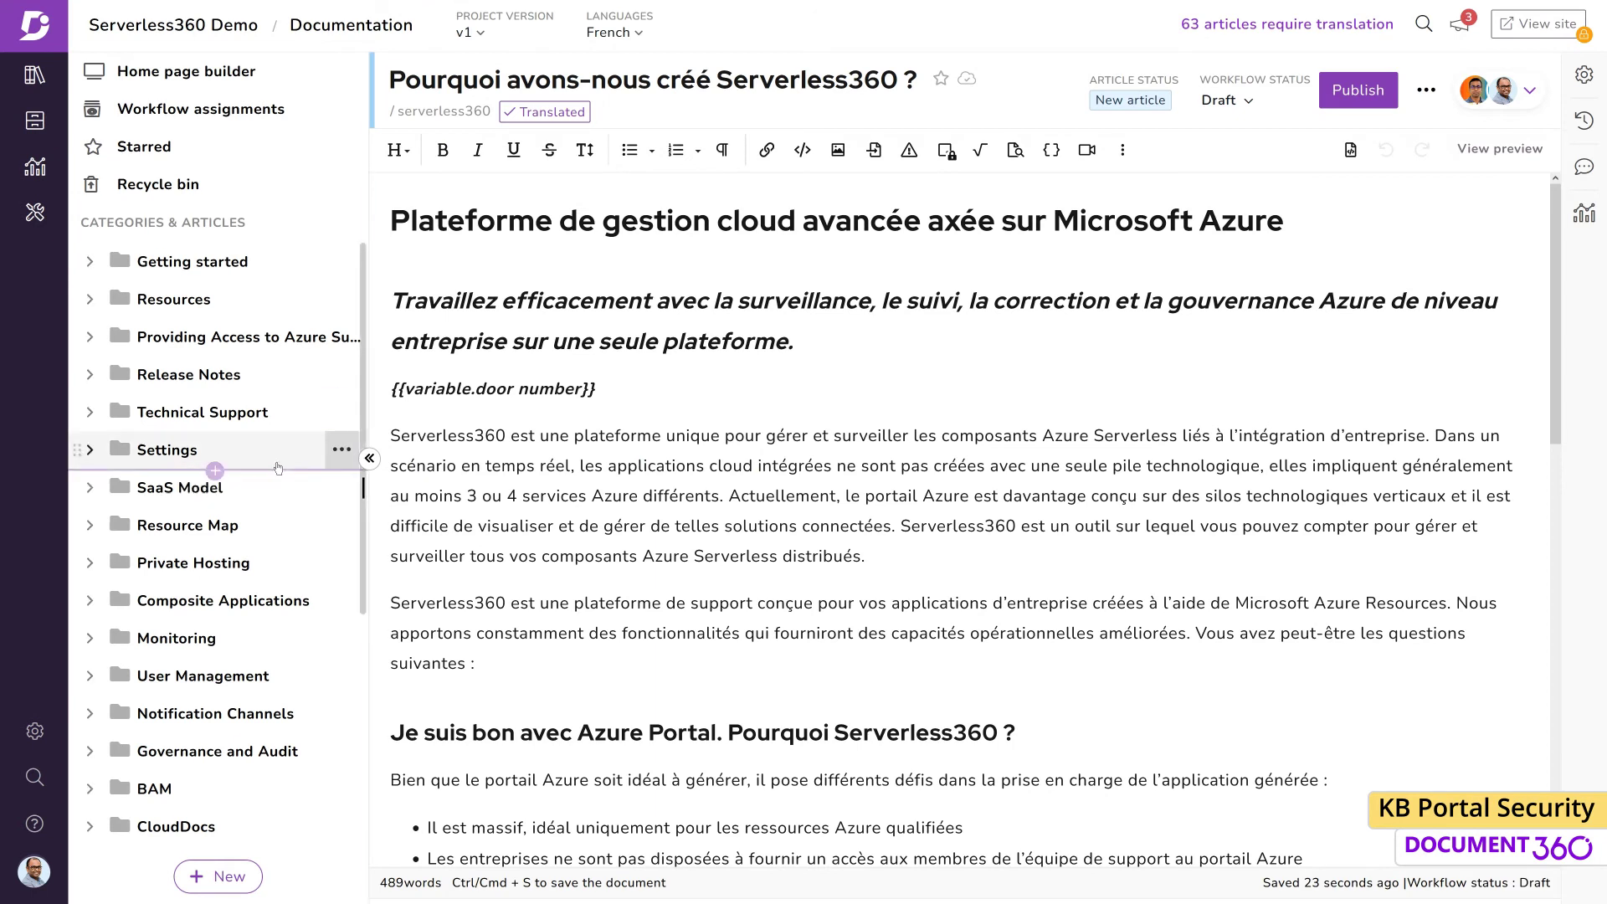
left_click(277, 452)
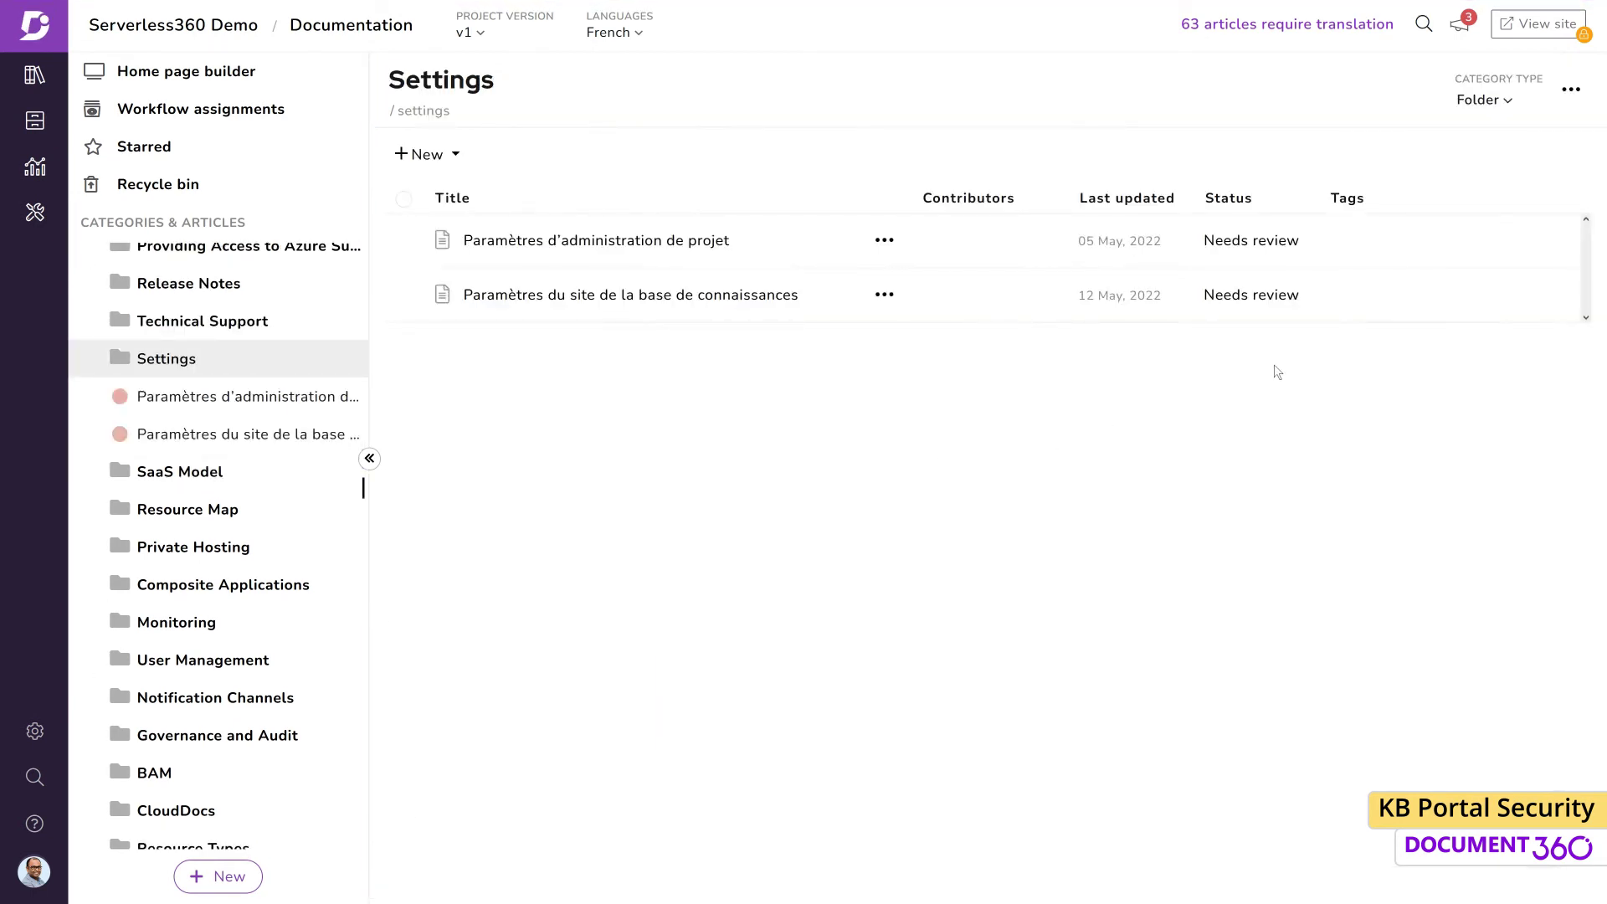
left_click(1570, 90)
mouse_move(1514, 348)
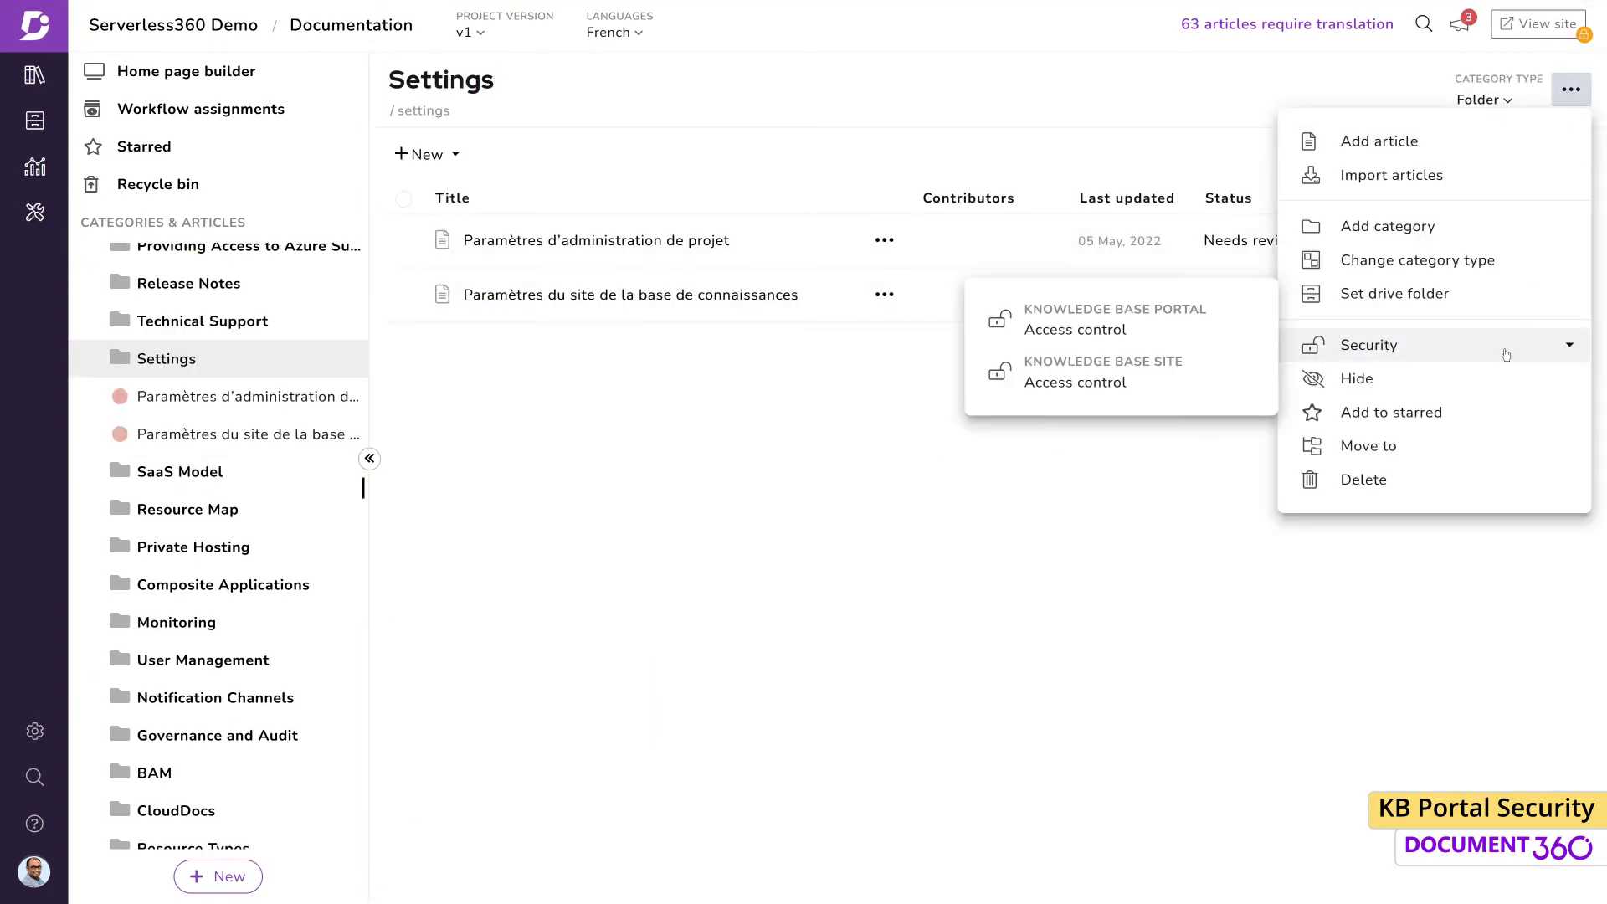
left_click(1088, 333)
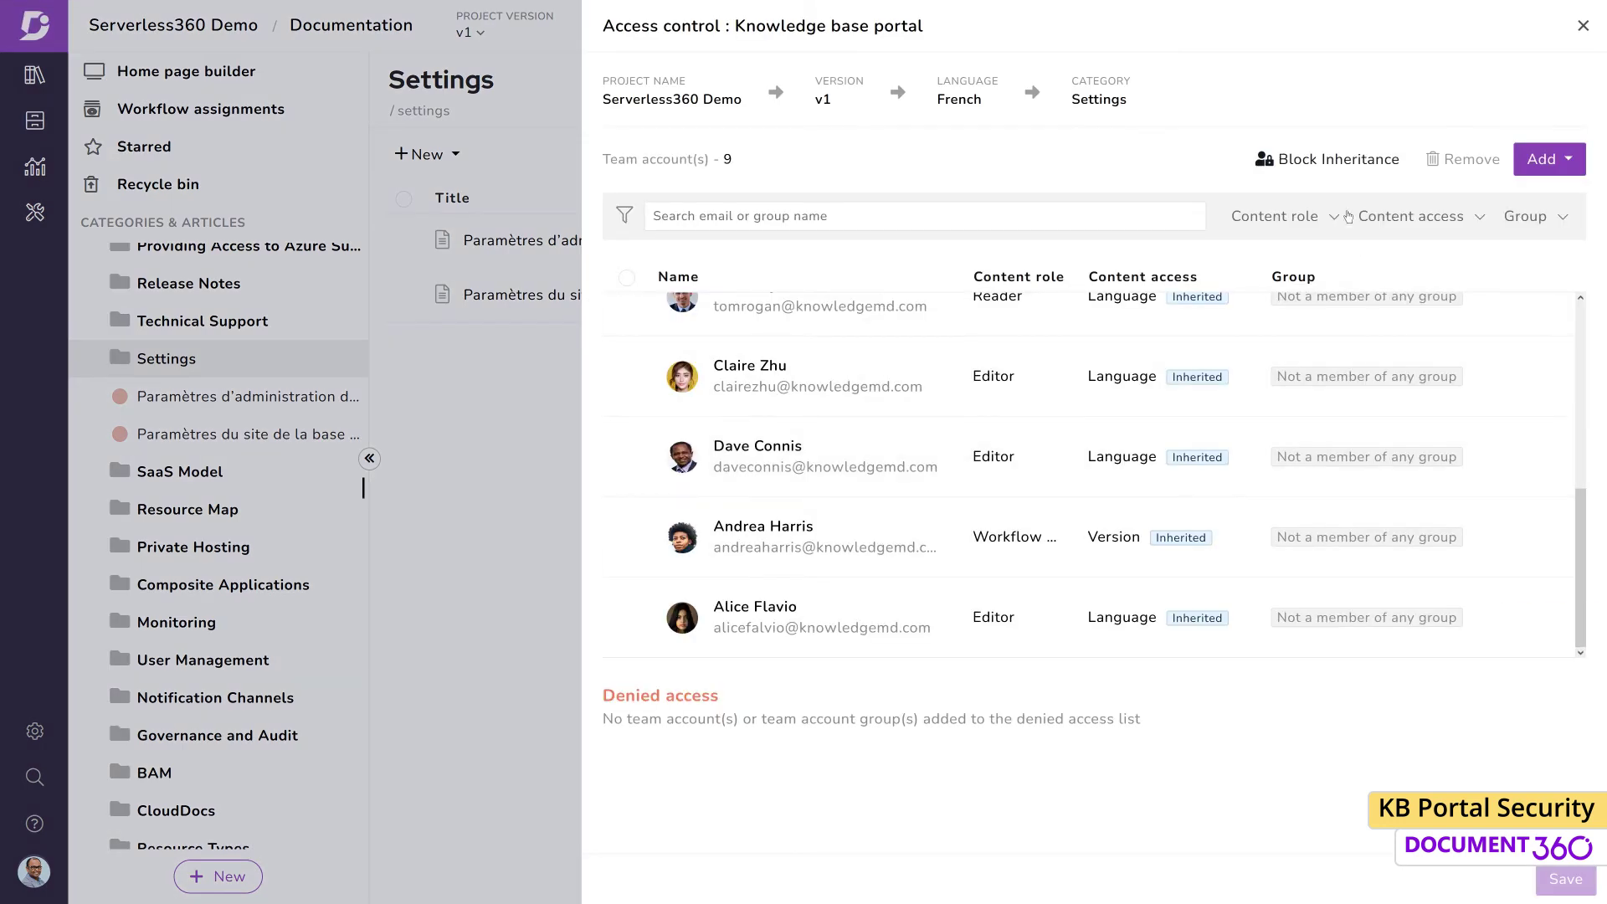
left_click(1542, 159)
scroll(1322, 376, "down", 3)
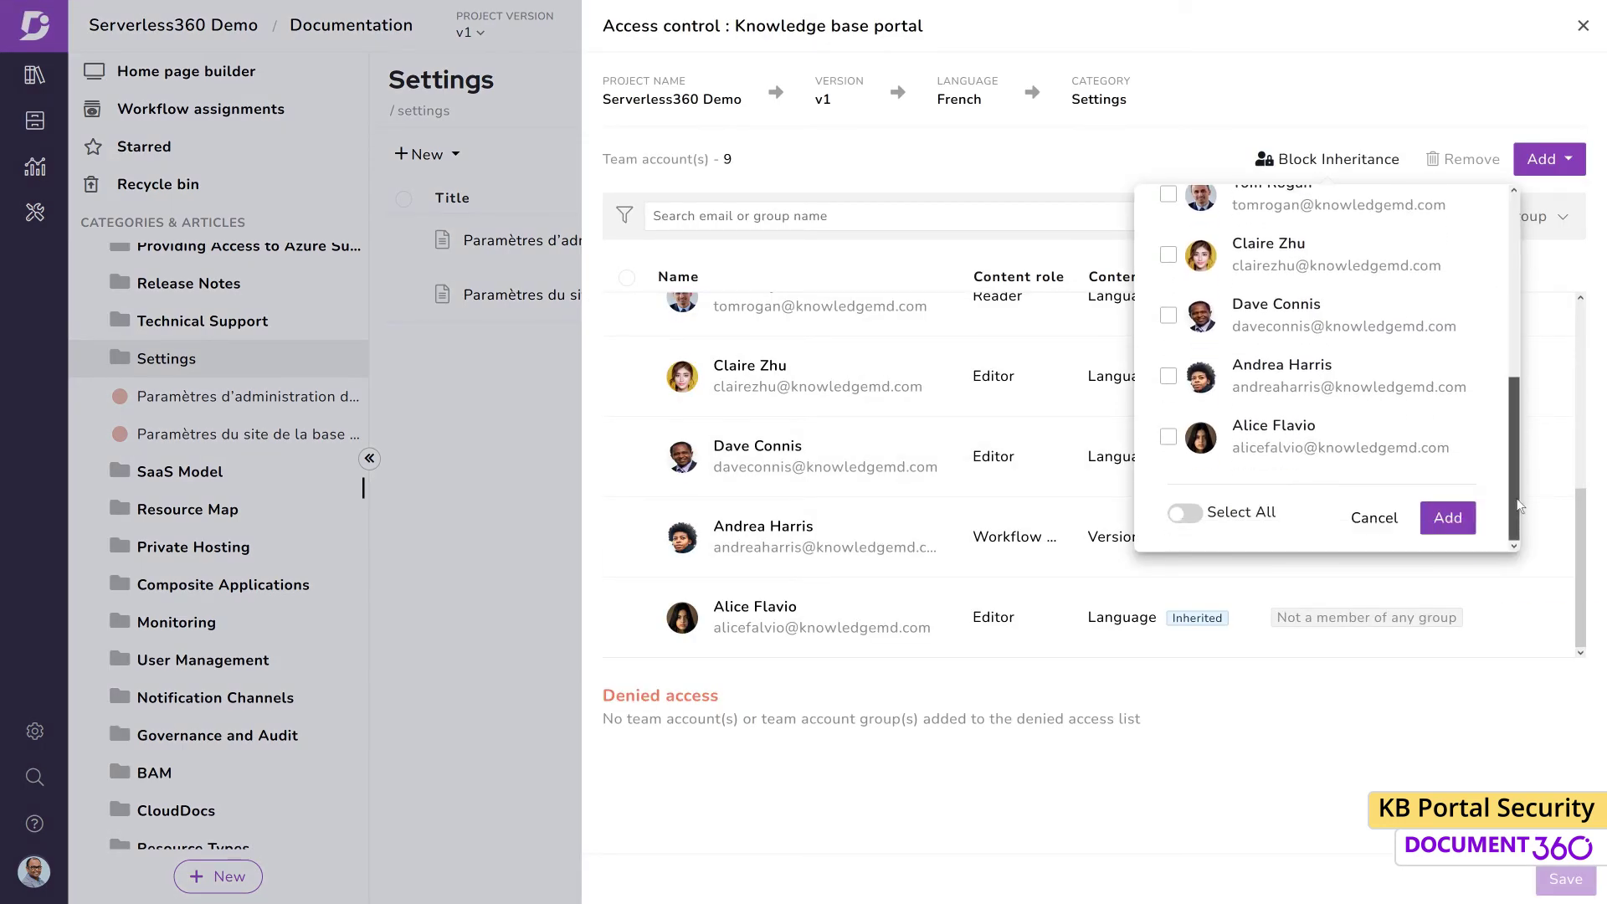
left_click(1185, 513)
left_click(1168, 316)
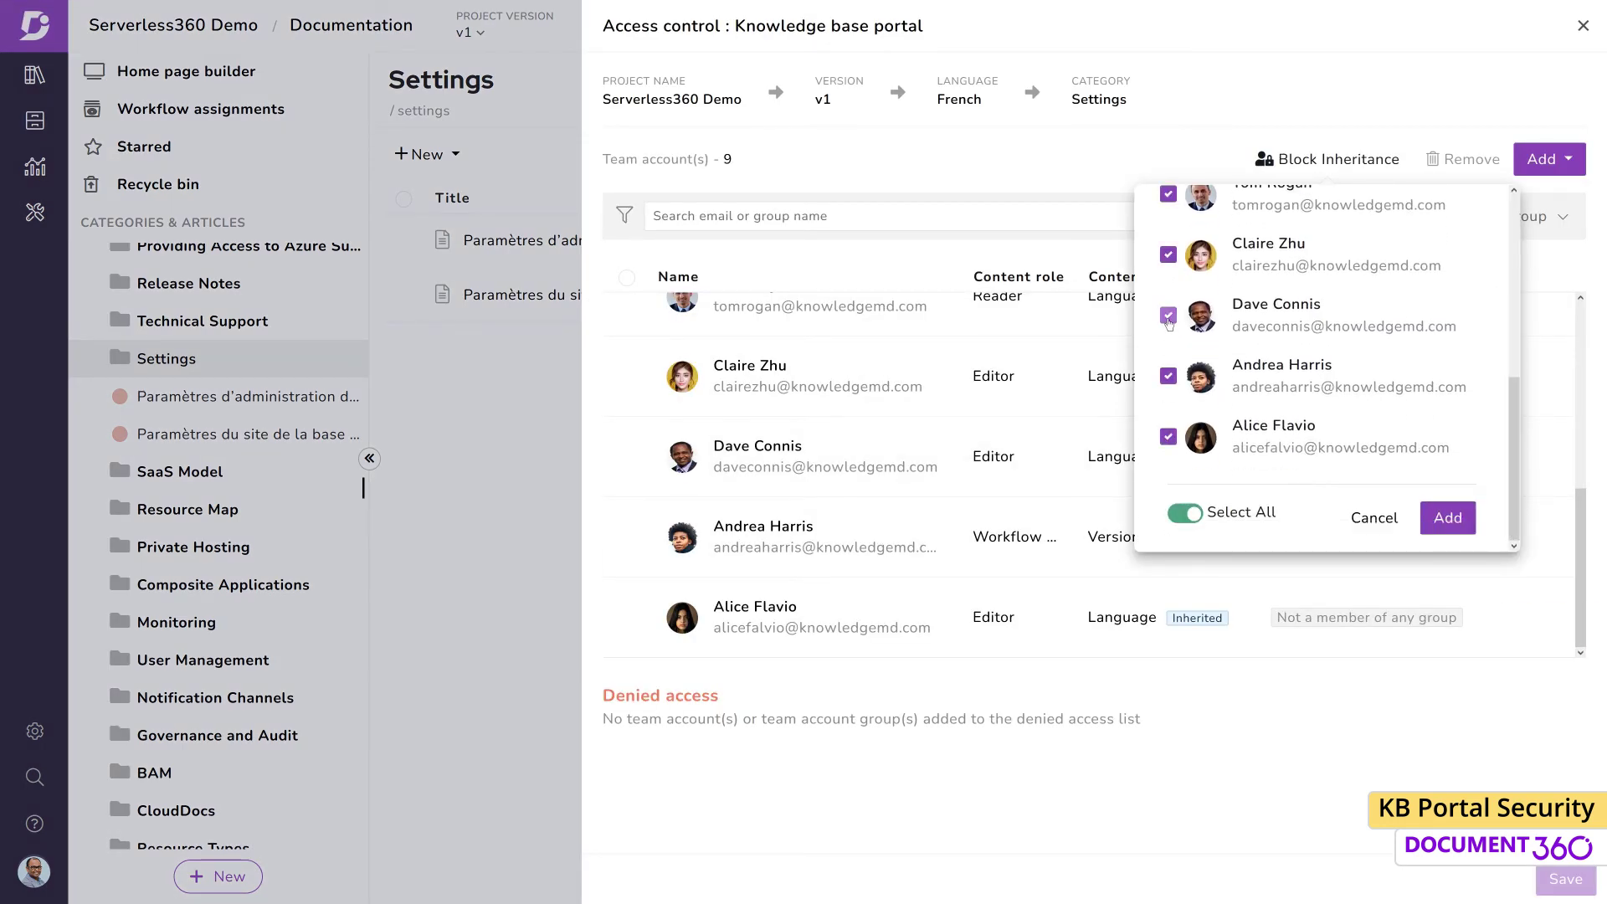
left_click(1443, 517)
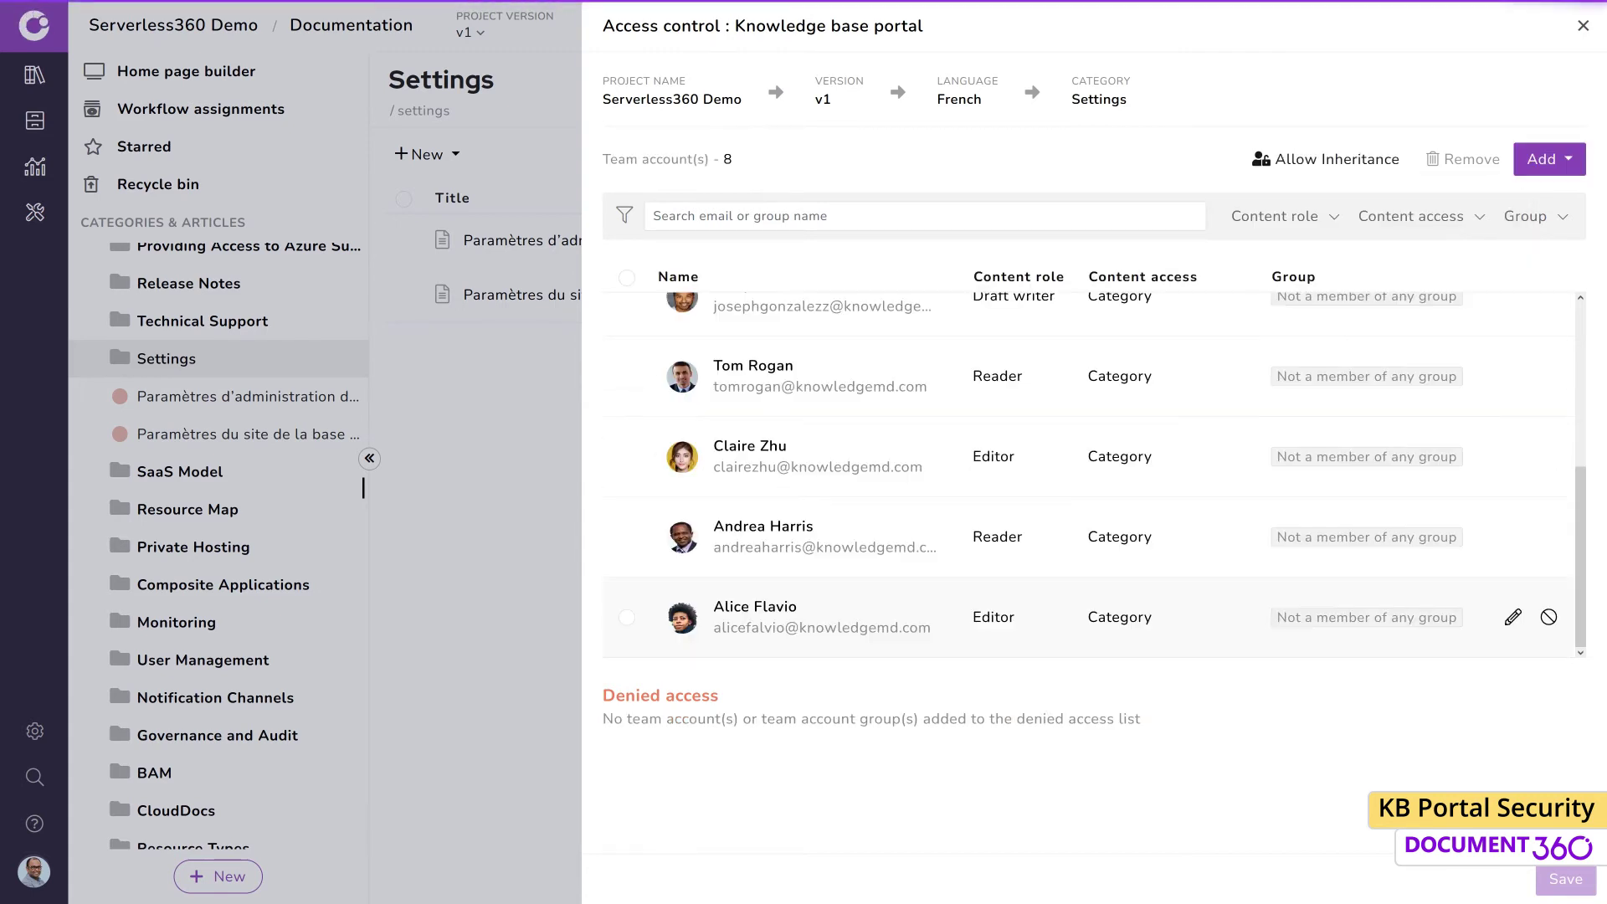
left_click(1583, 28)
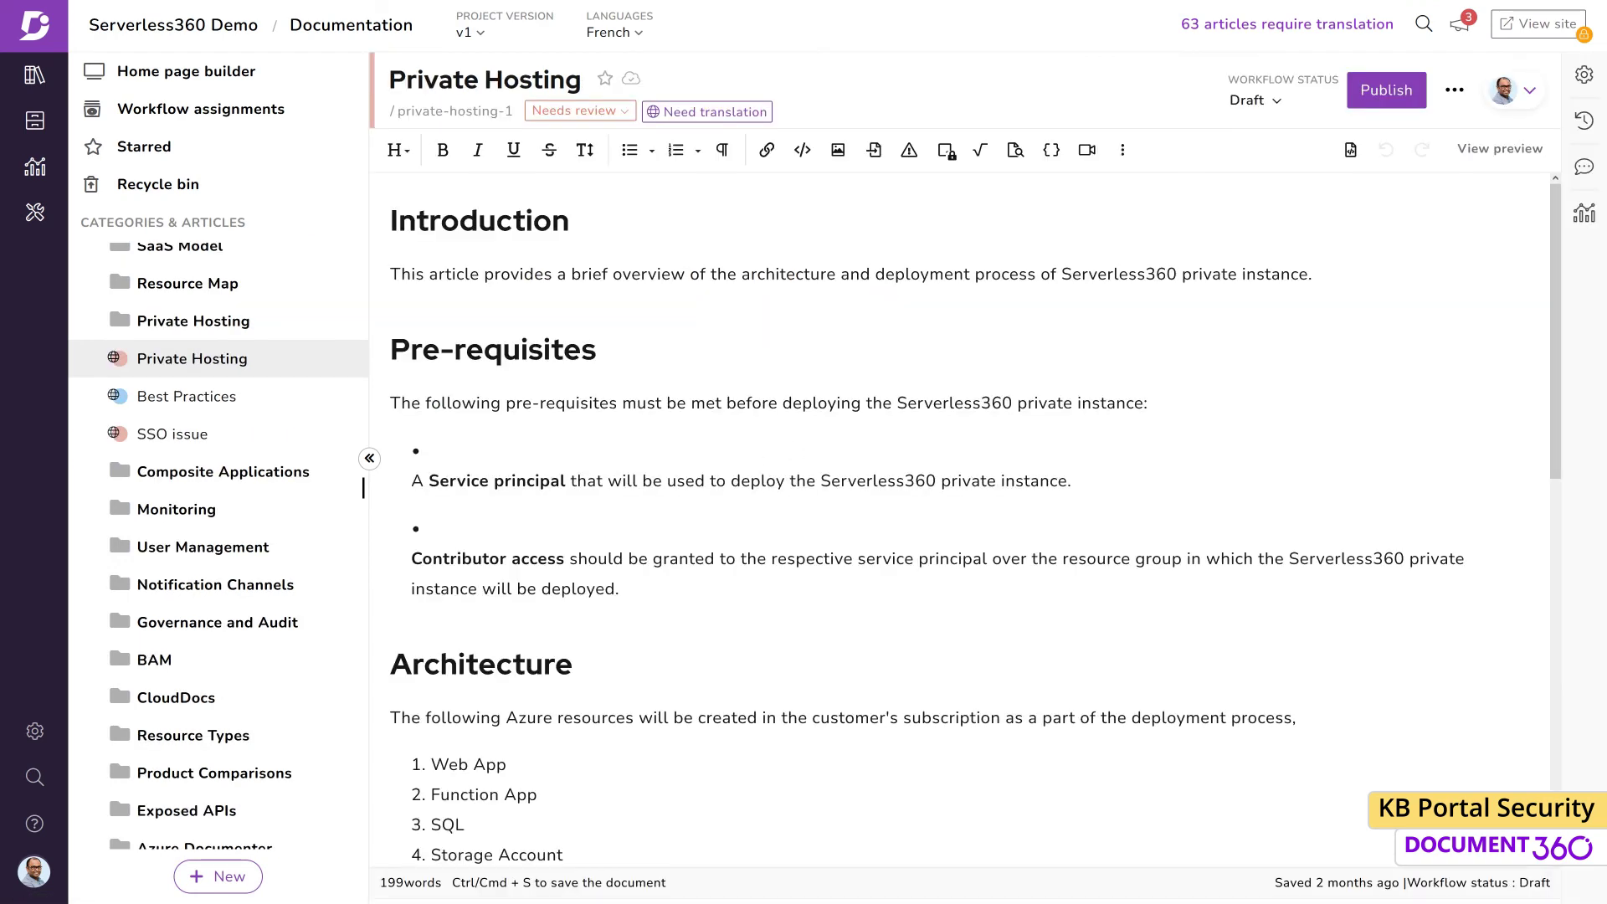
Block inheritance on the 'Pourquoi avons-nous créé Serverless360 ?' article, keeping all but one account
scroll(251, 351, "up", 4)
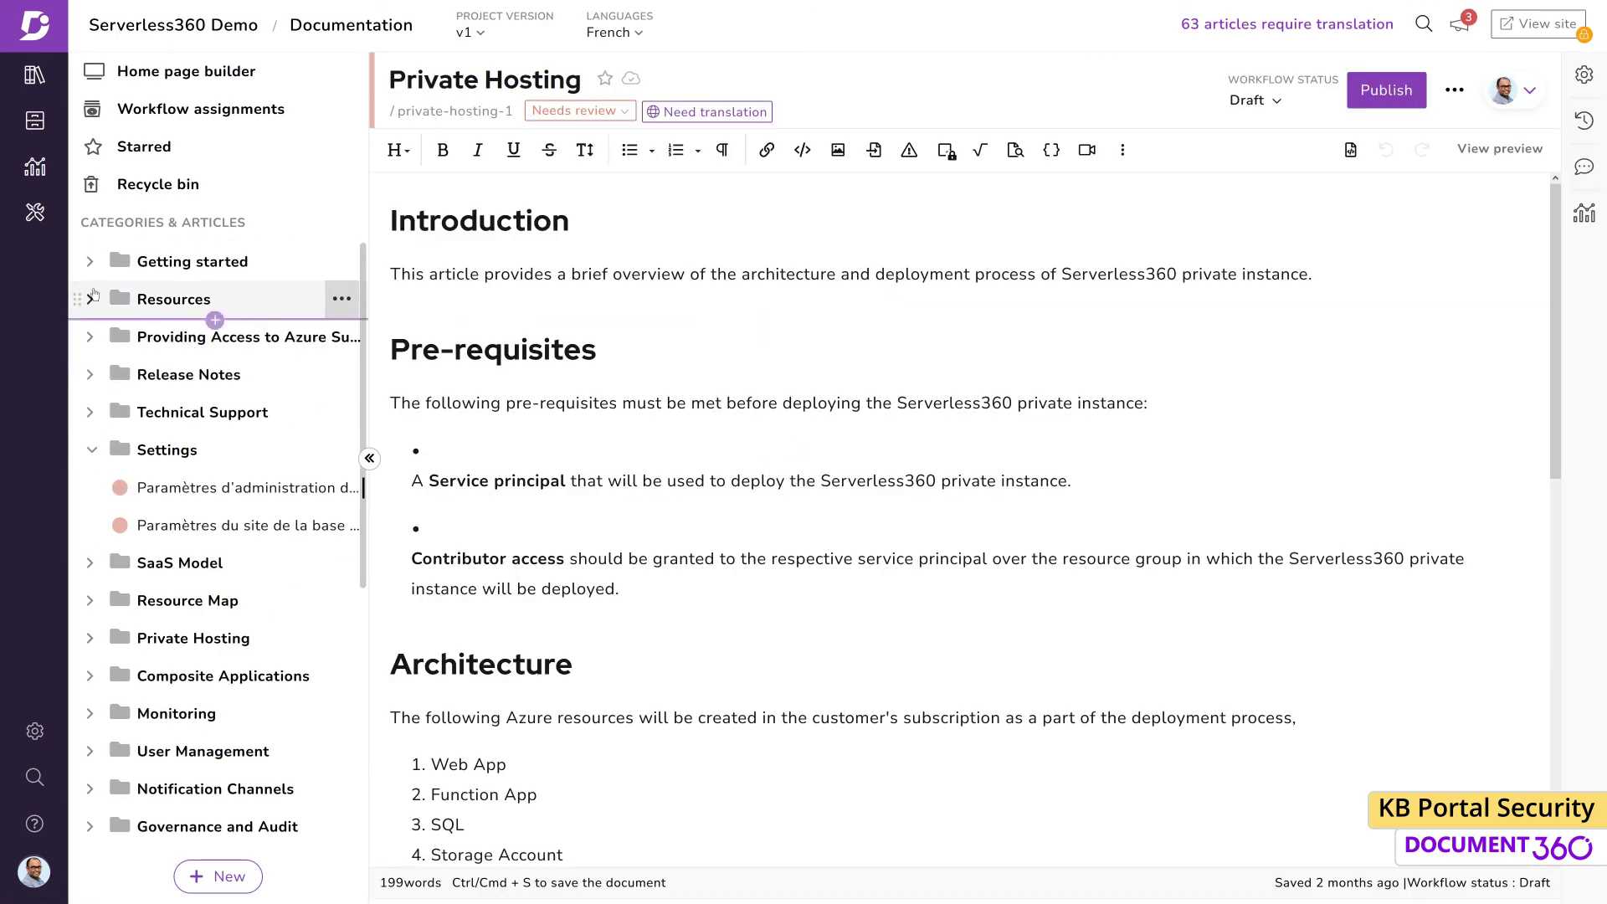
left_click(90, 262)
left_click(247, 301)
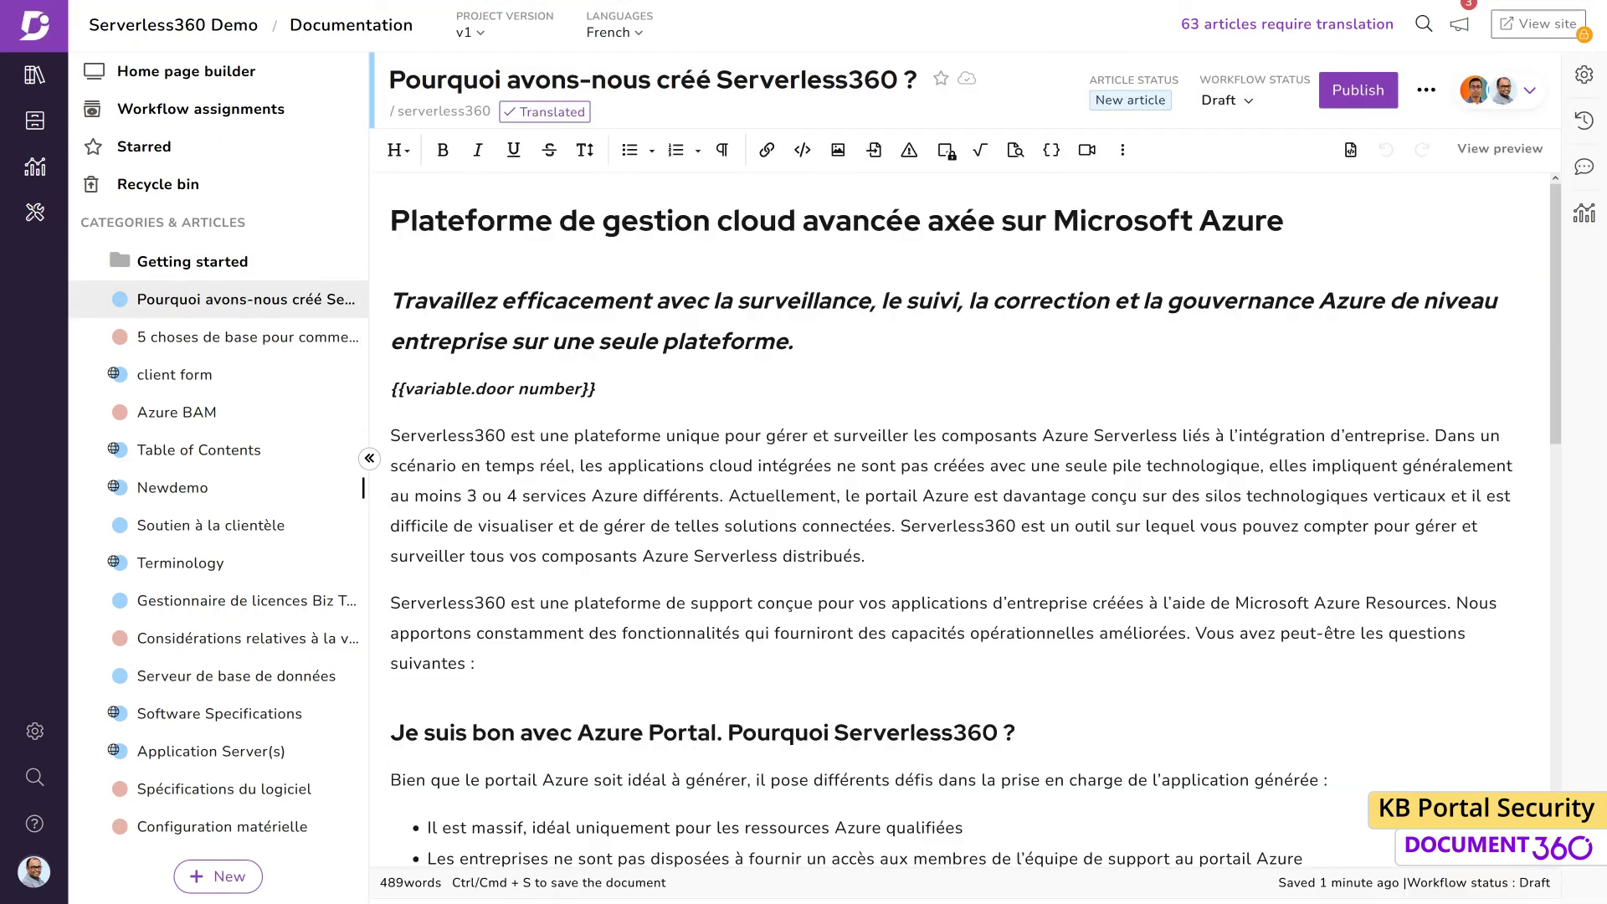
left_click(1430, 92)
mouse_move(1346, 234)
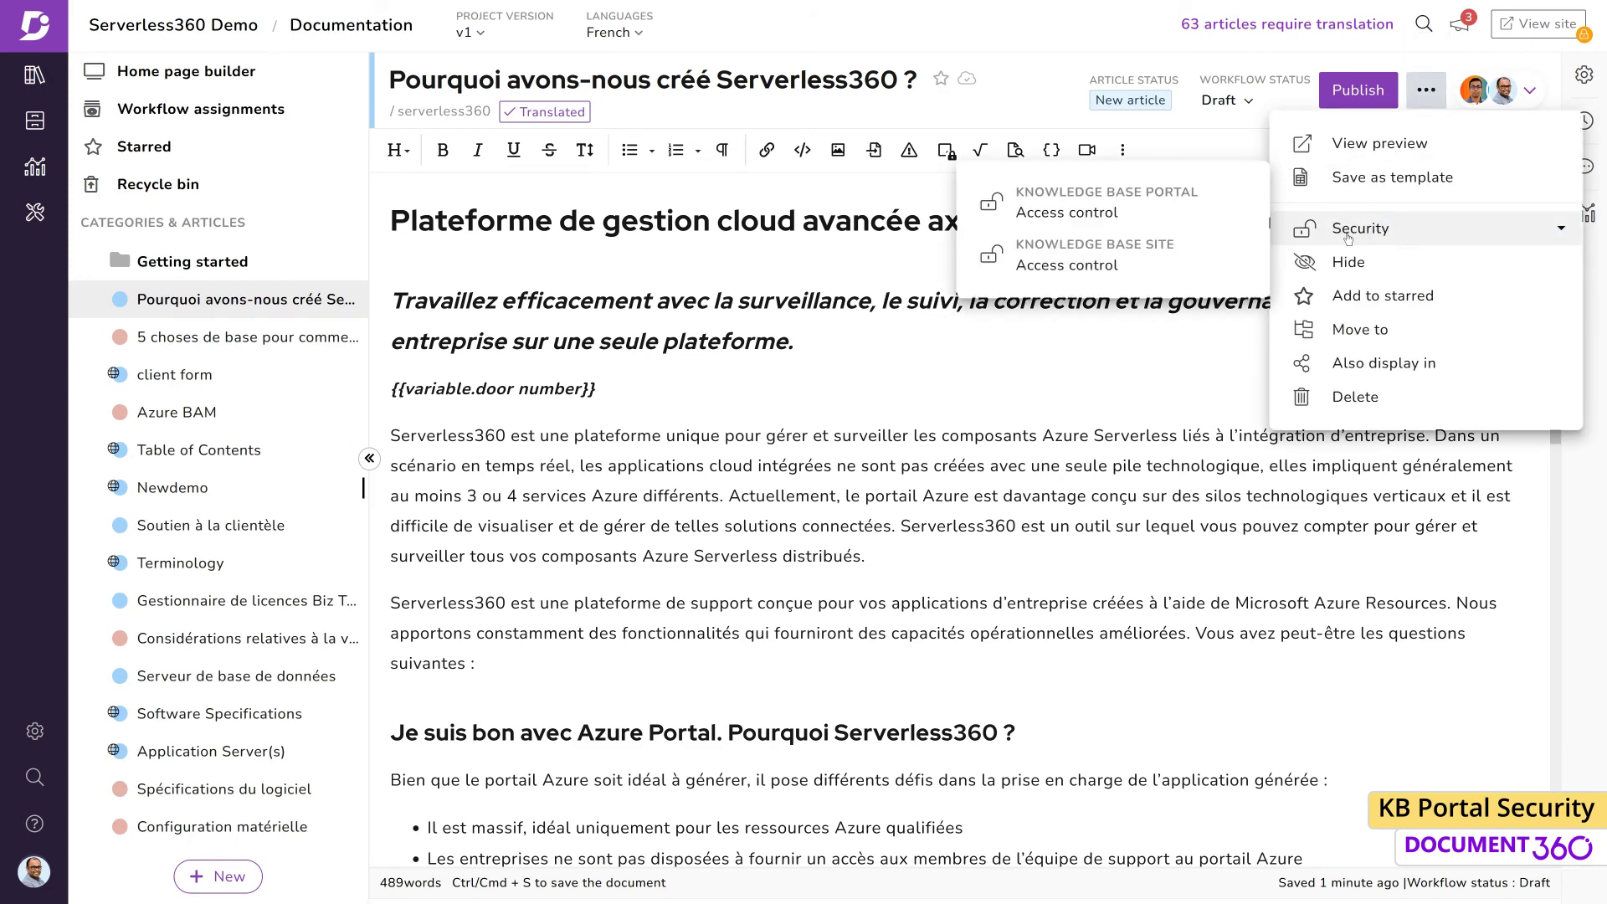
left_click(1169, 207)
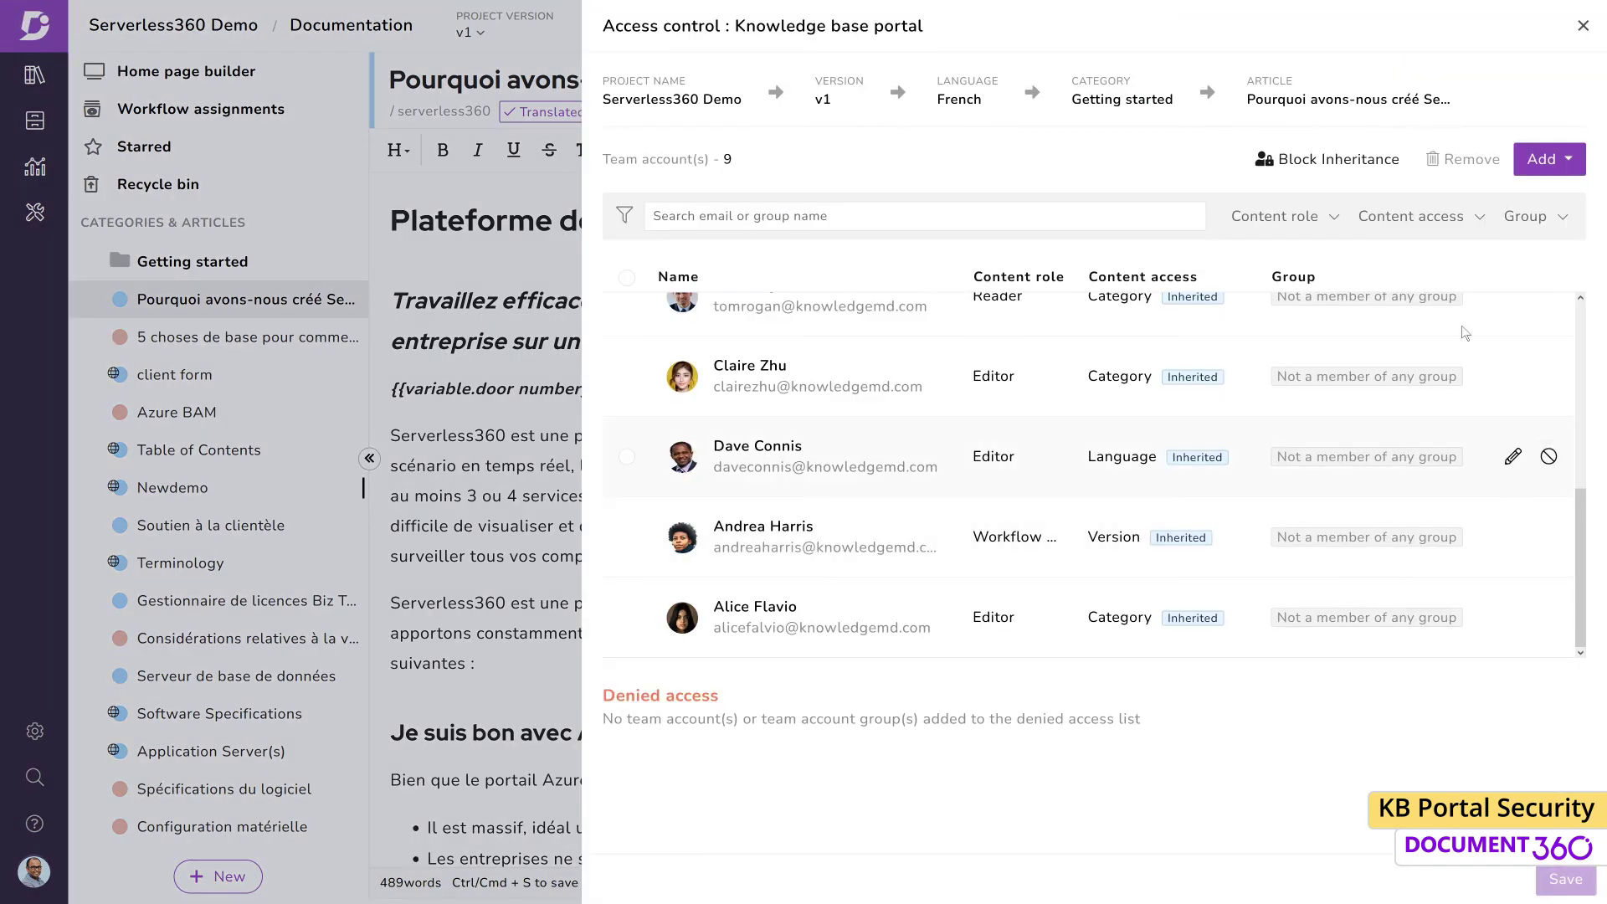
left_click(1549, 159)
left_click(1184, 513)
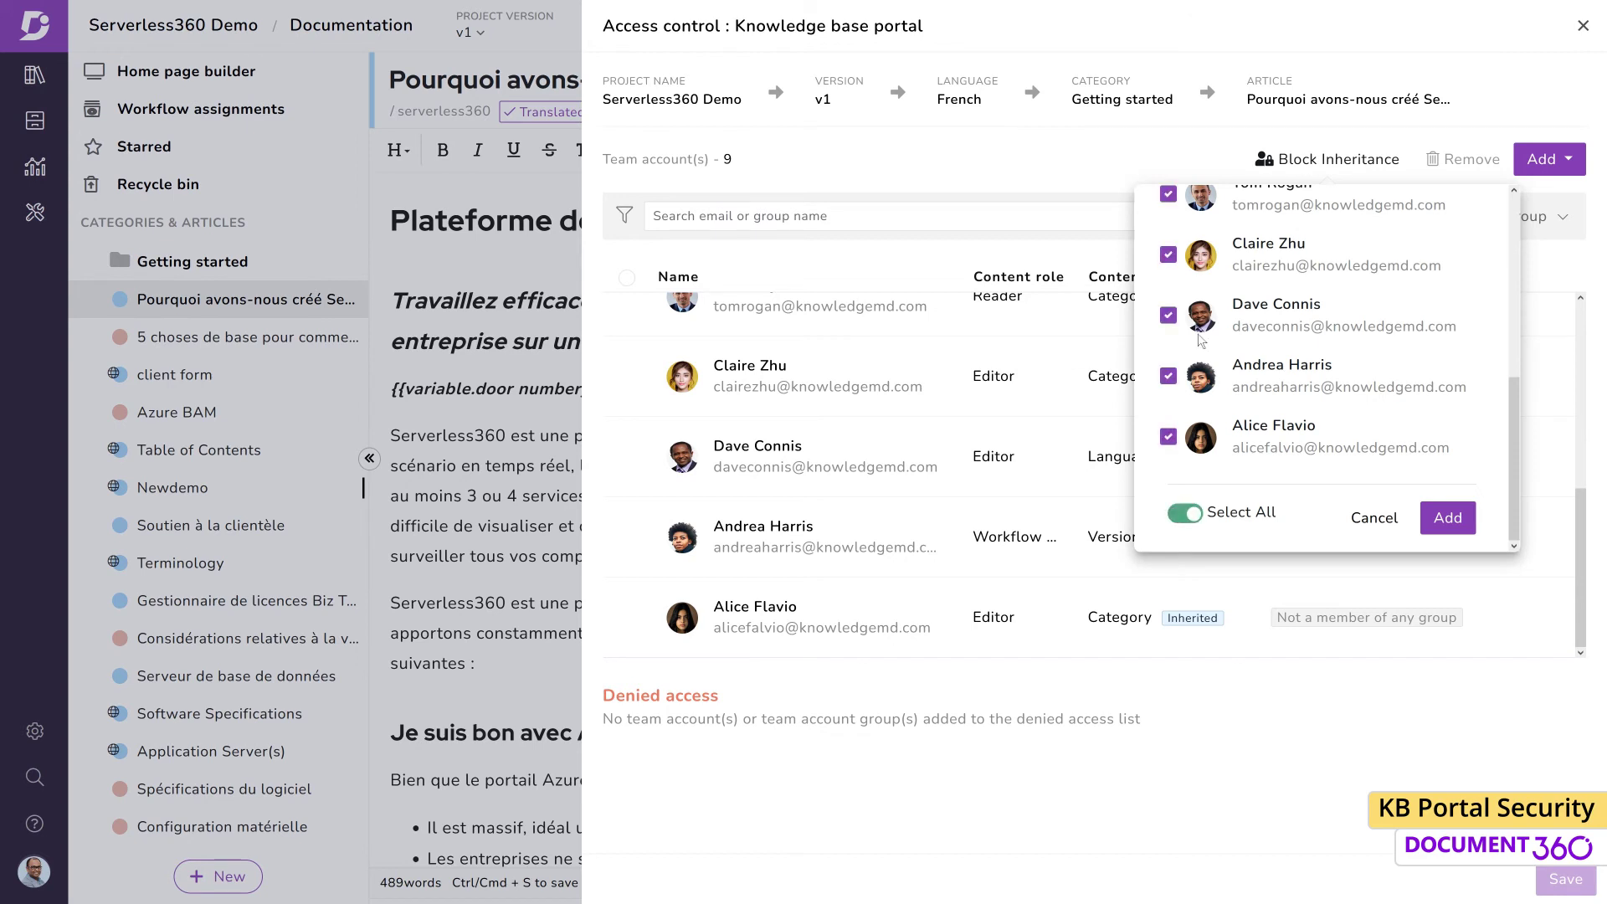
left_click(1168, 316)
left_click(1437, 522)
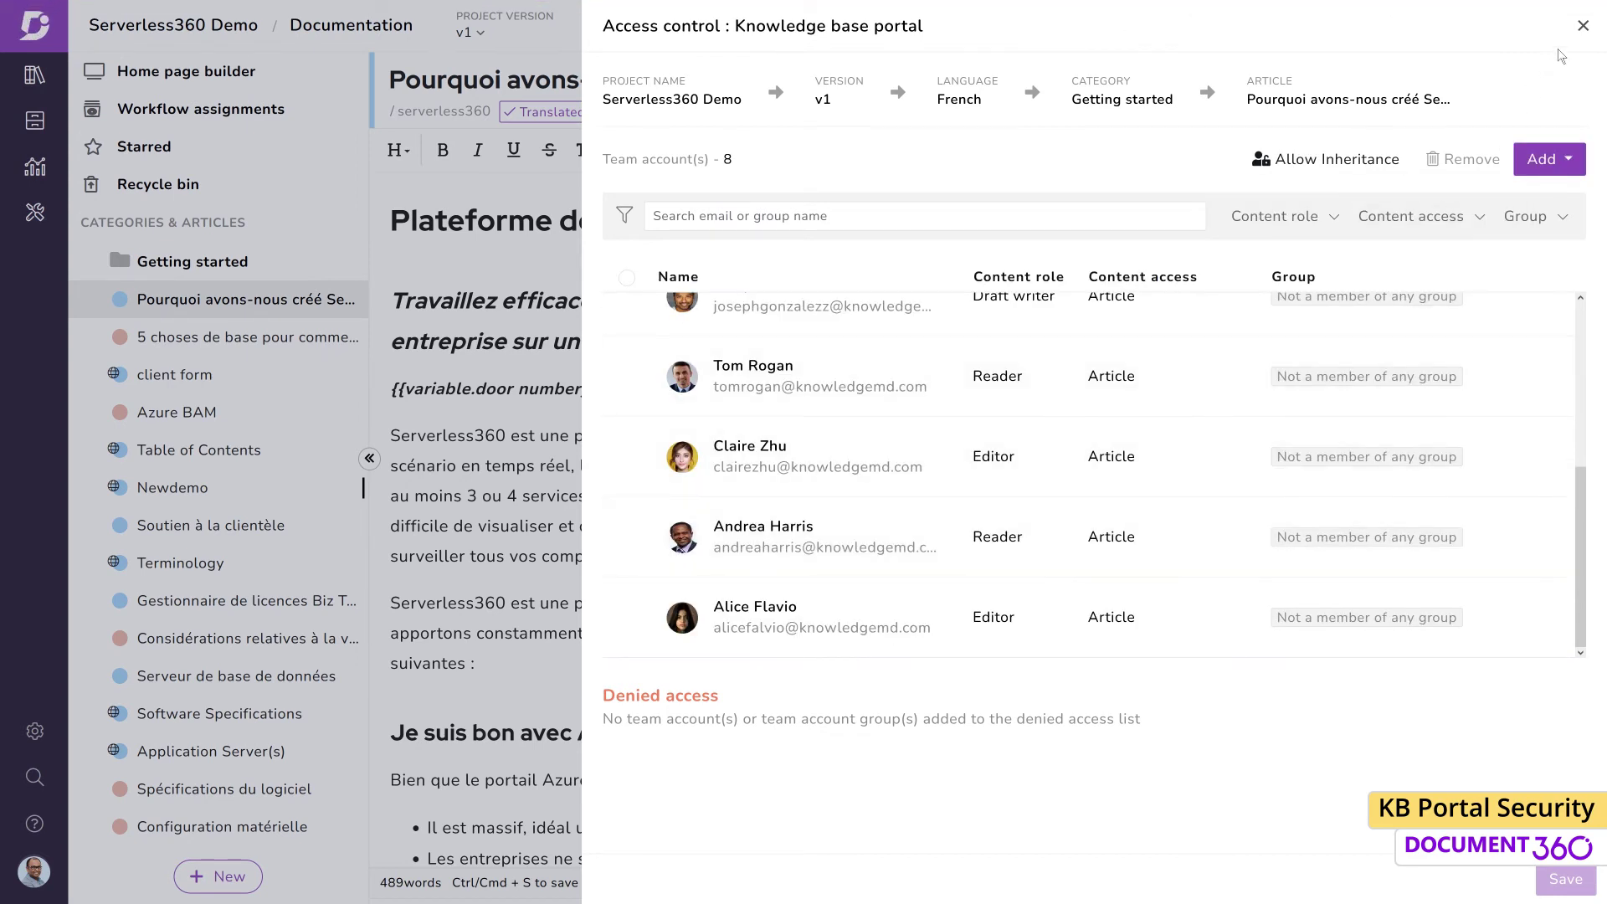
left_click(1583, 25)
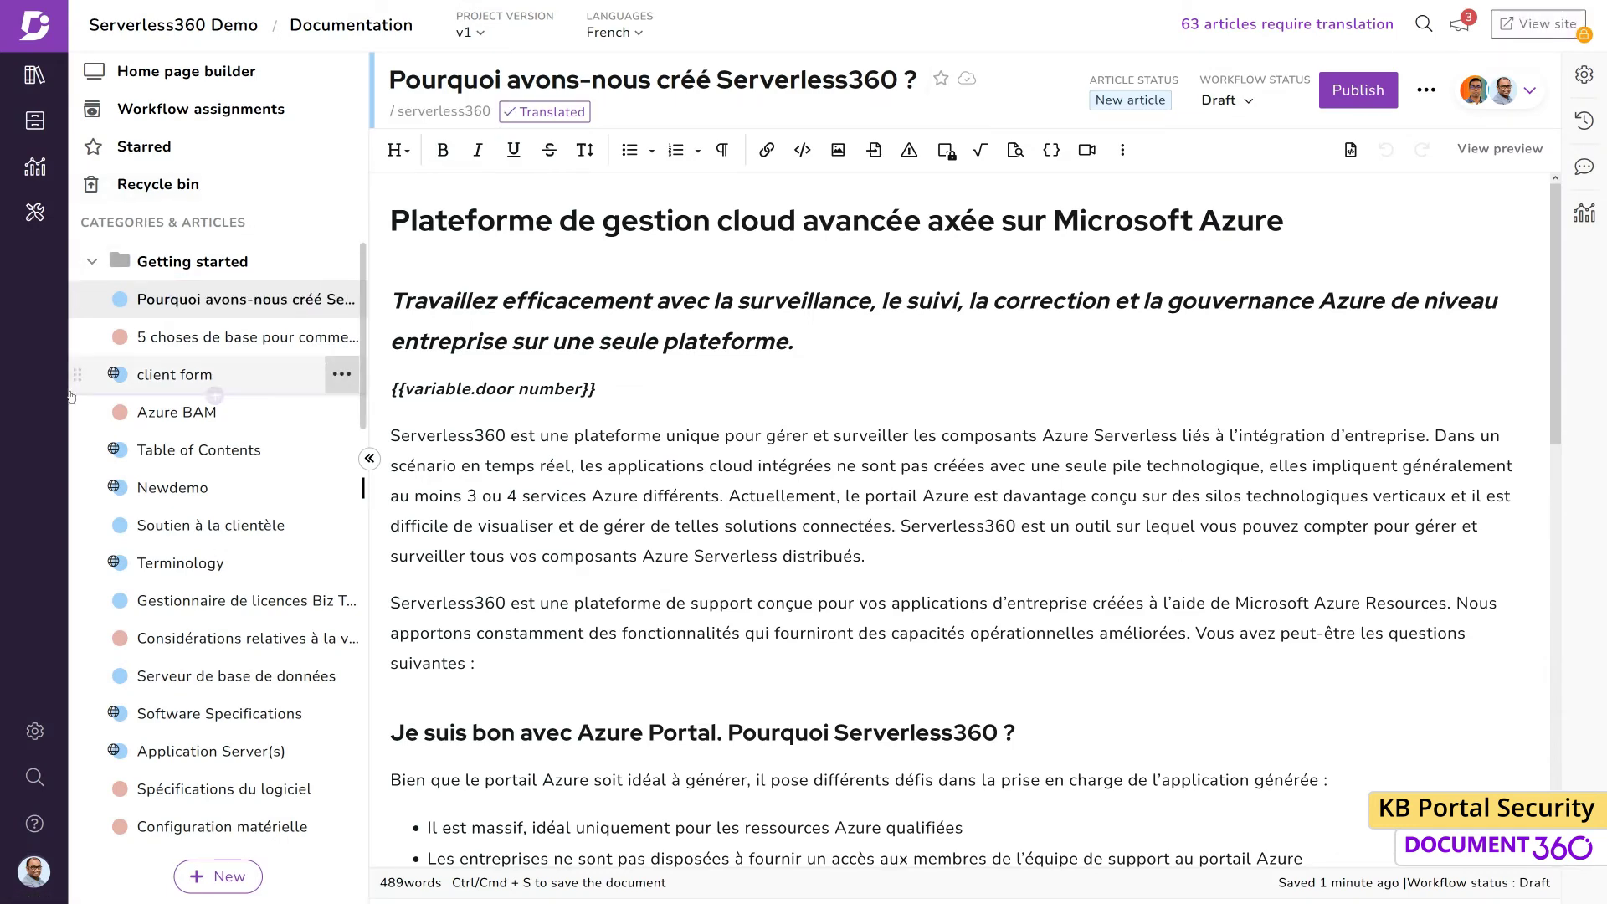
Deny two editors access to v1 French content under Content access, leaving 7 accounts
left_click(34, 731)
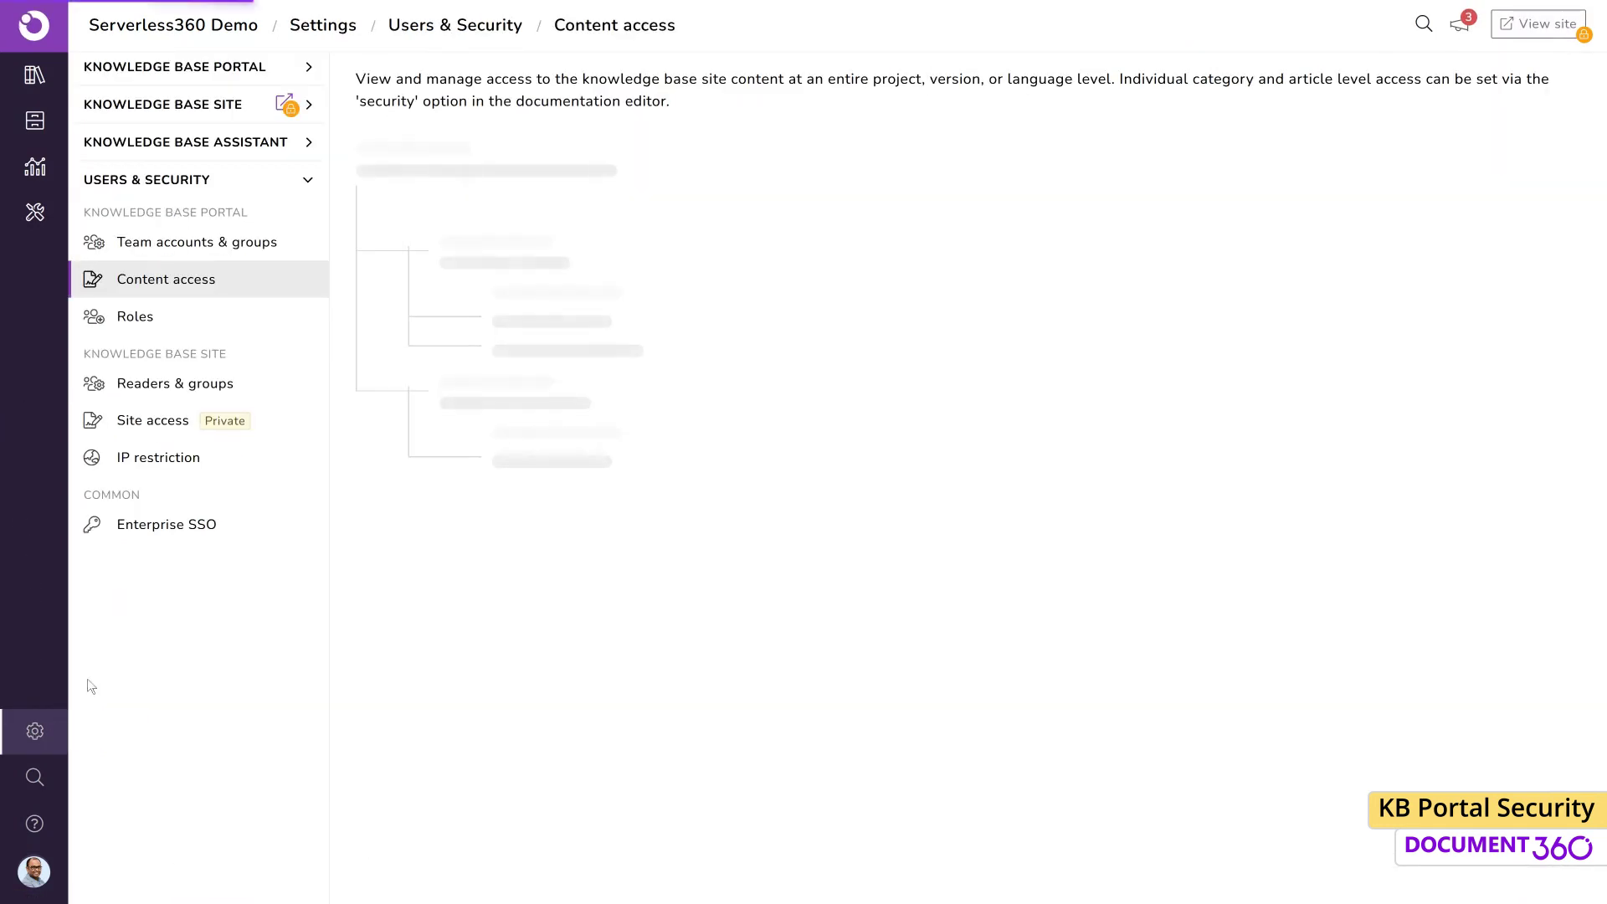
left_click(1027, 406)
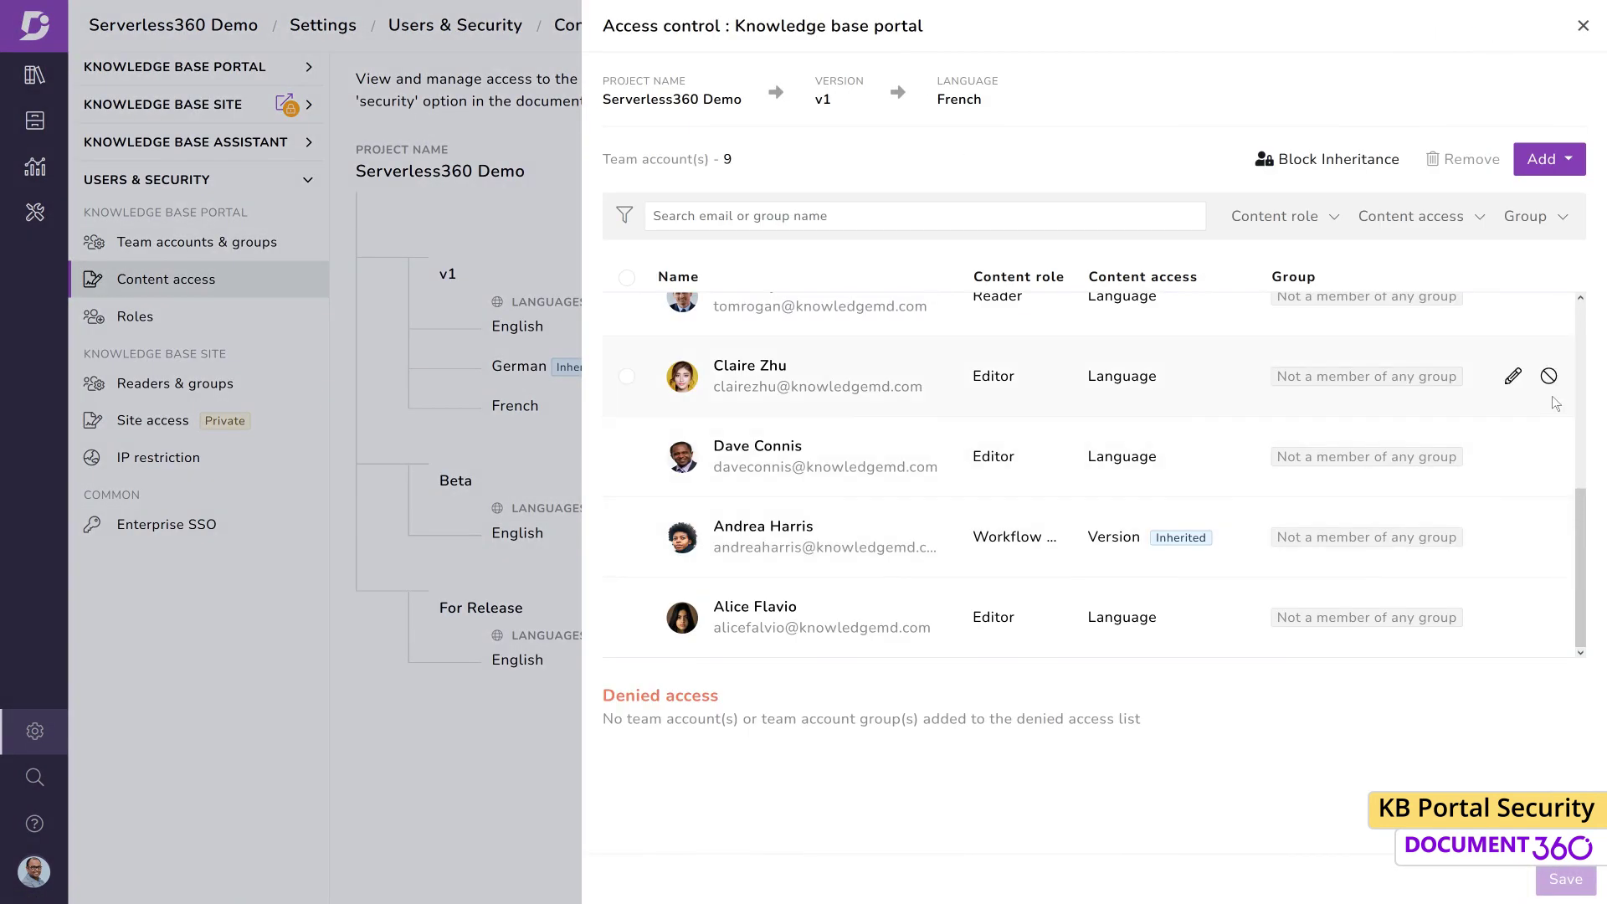
left_click(1549, 377)
left_click(1007, 173)
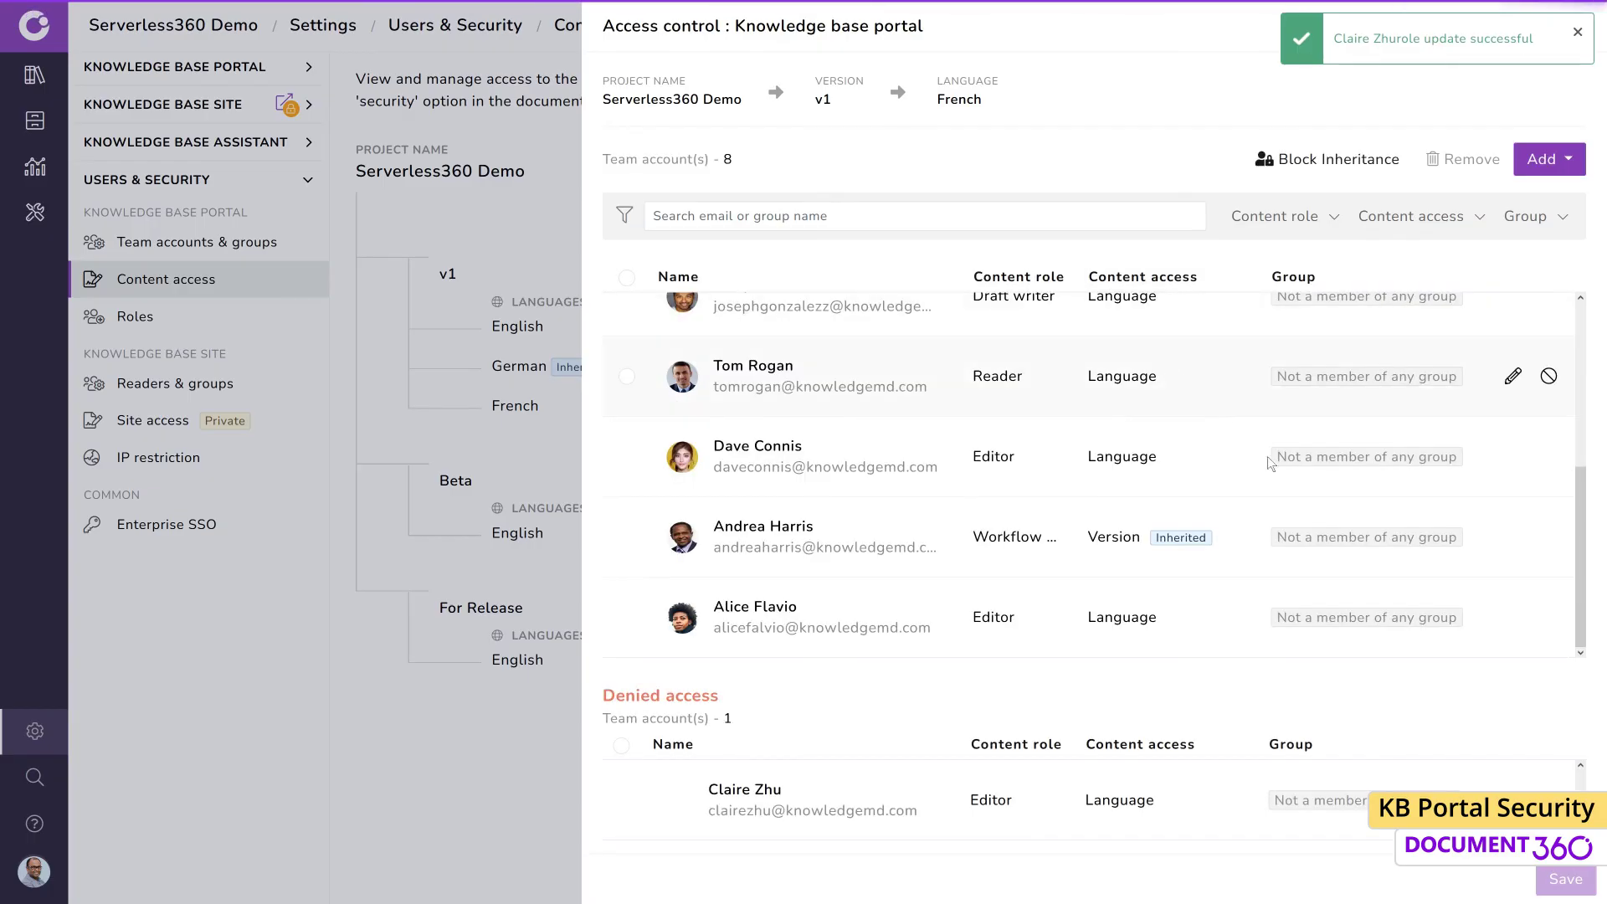
left_click(1548, 618)
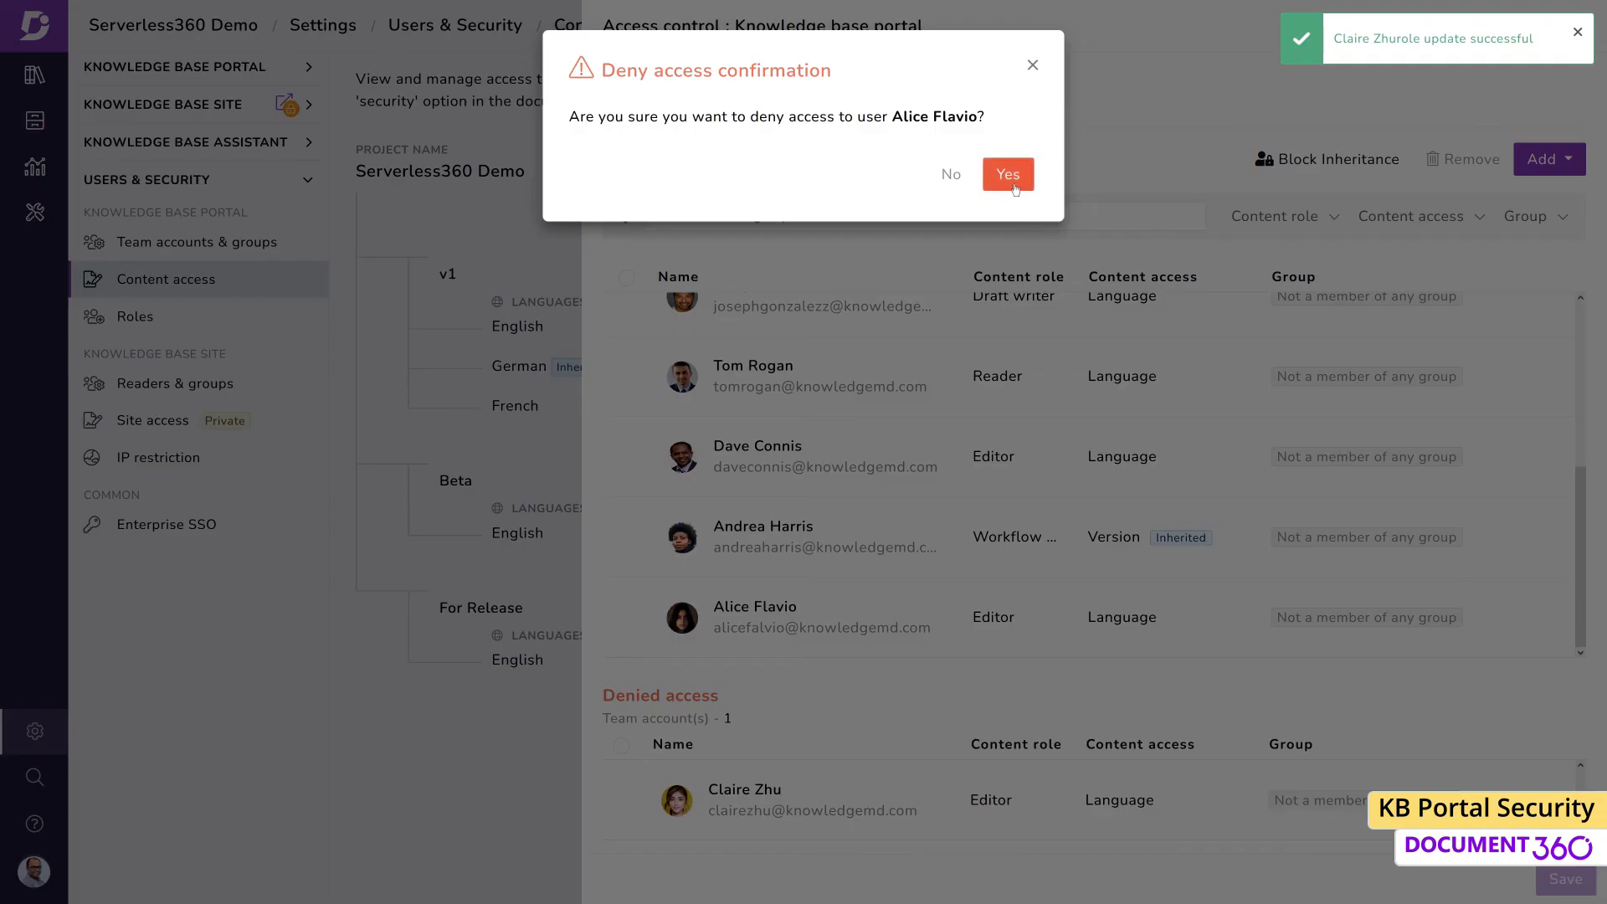
left_click(1007, 173)
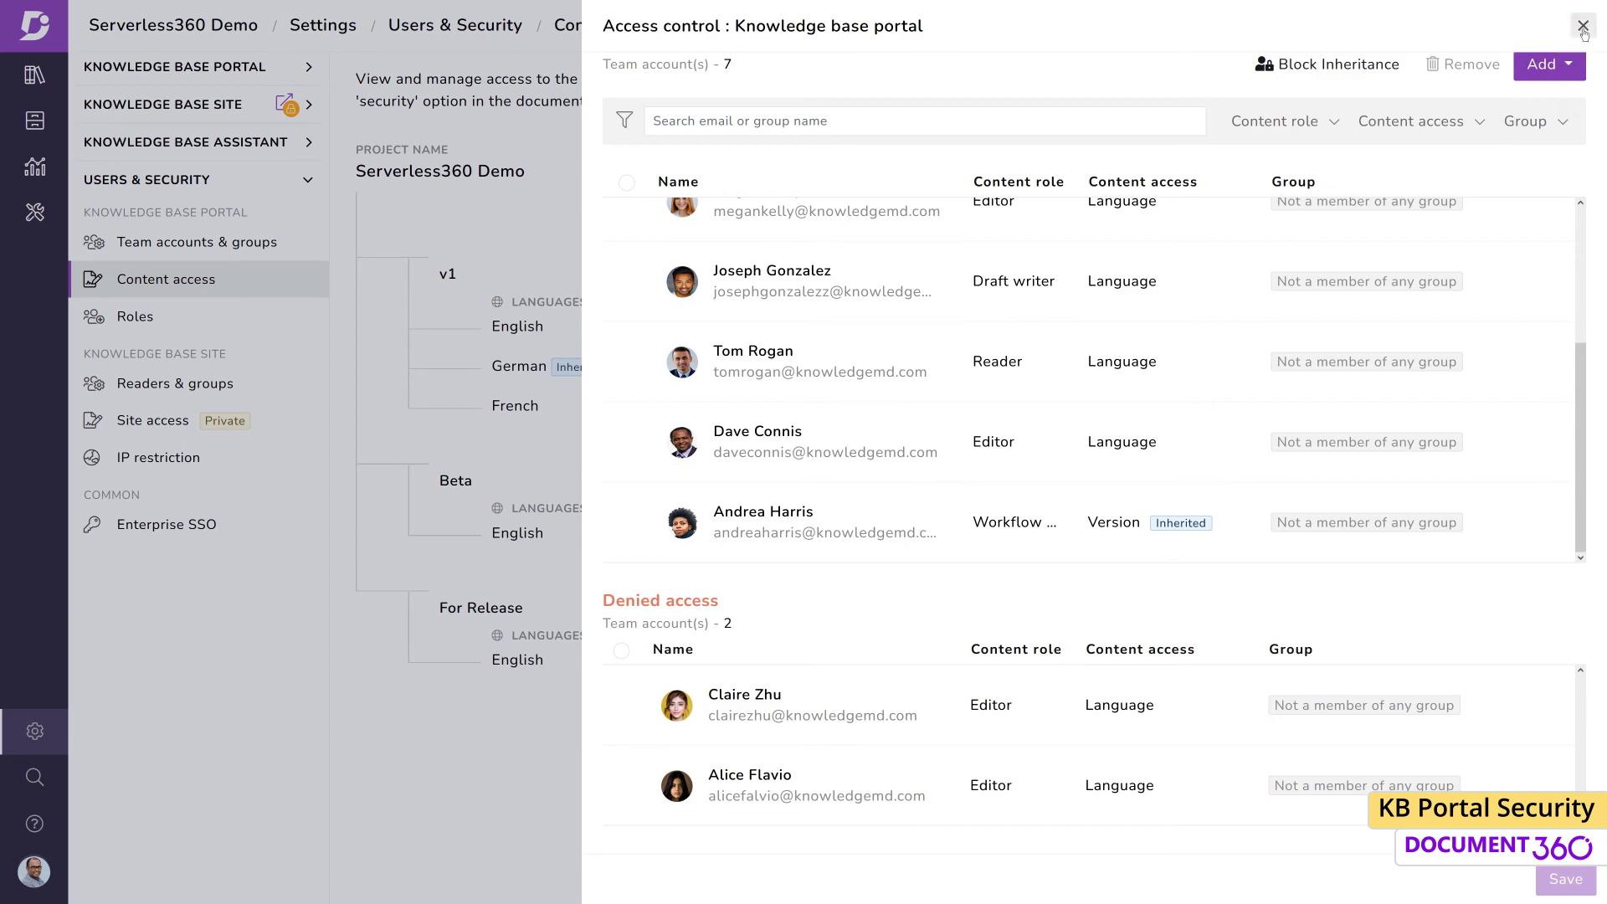
left_click(1580, 25)
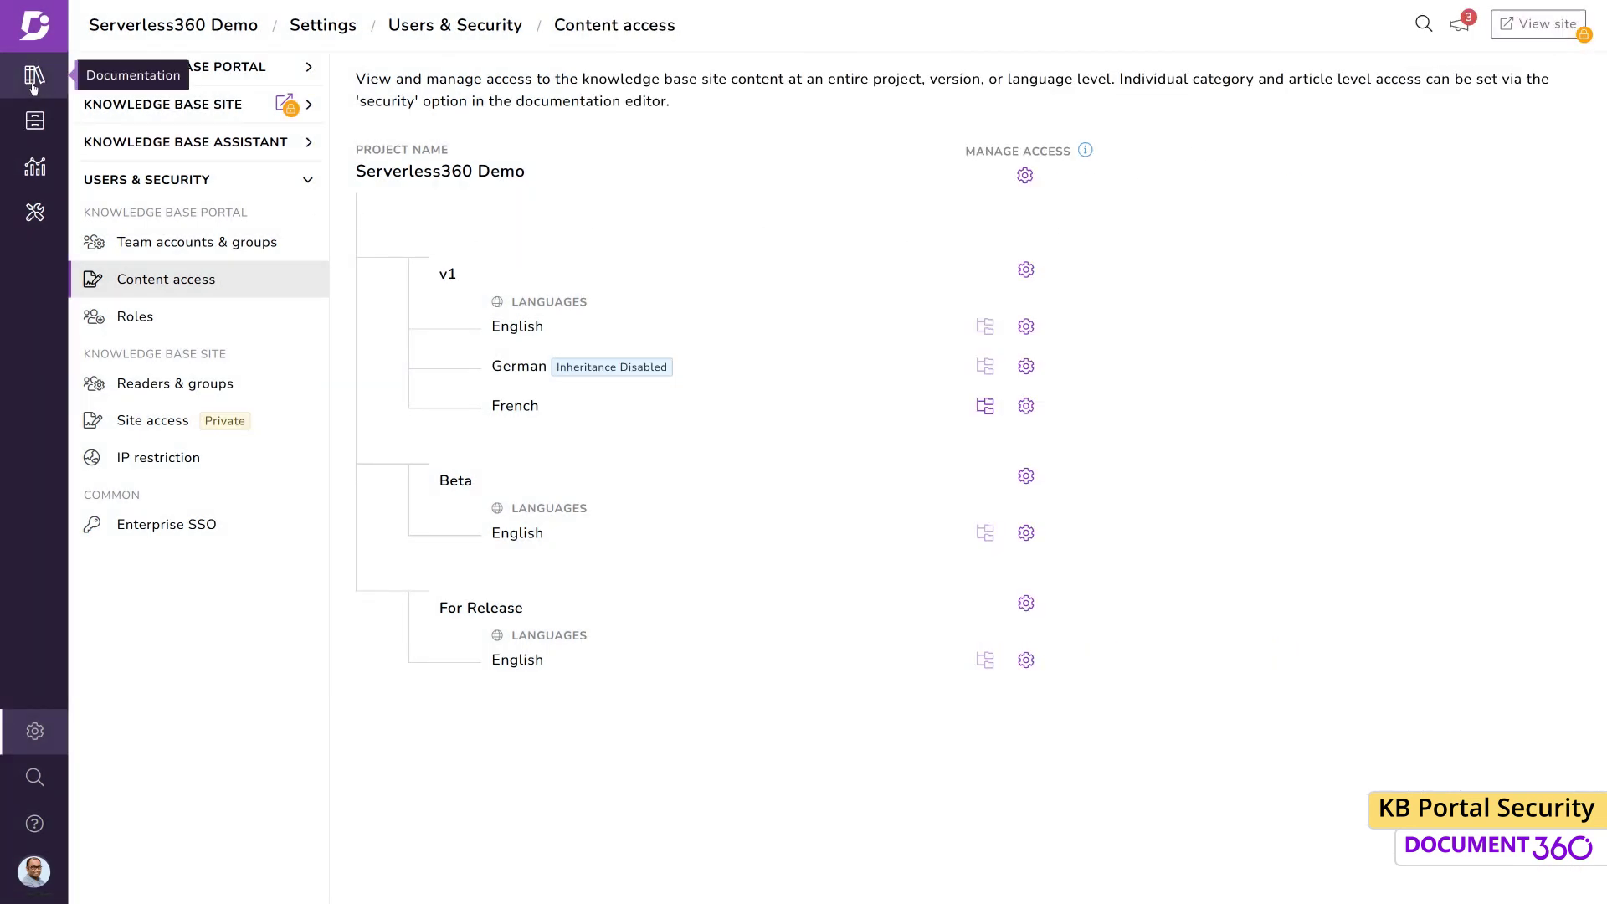
Deny the draft writer portal access to the English Getting started category
left_click(34, 74)
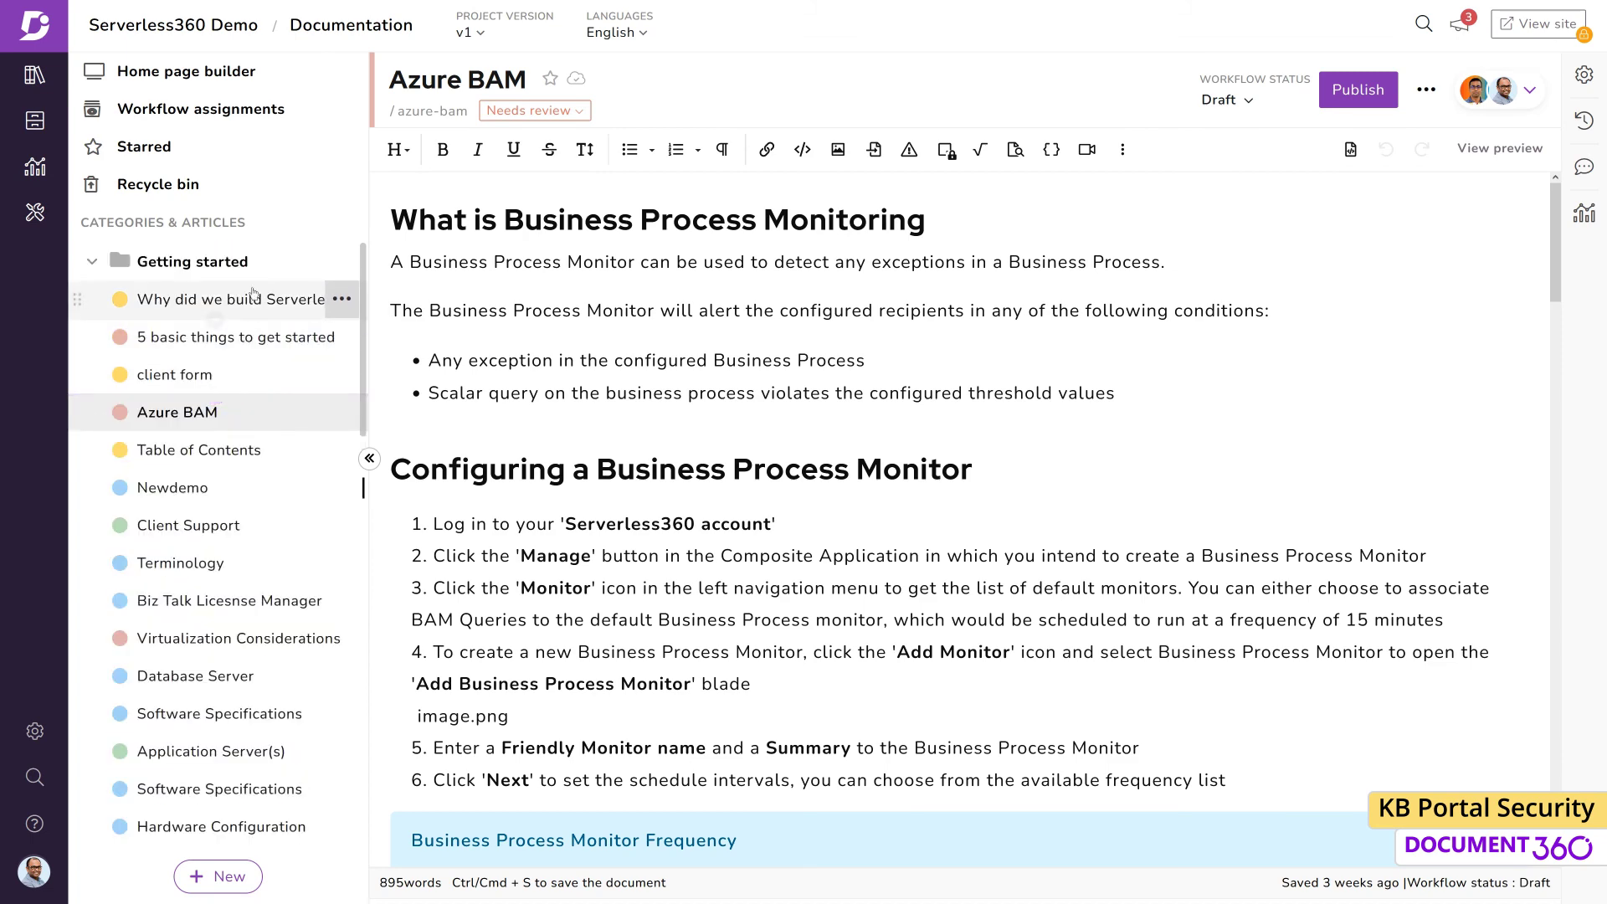
left_click(266, 261)
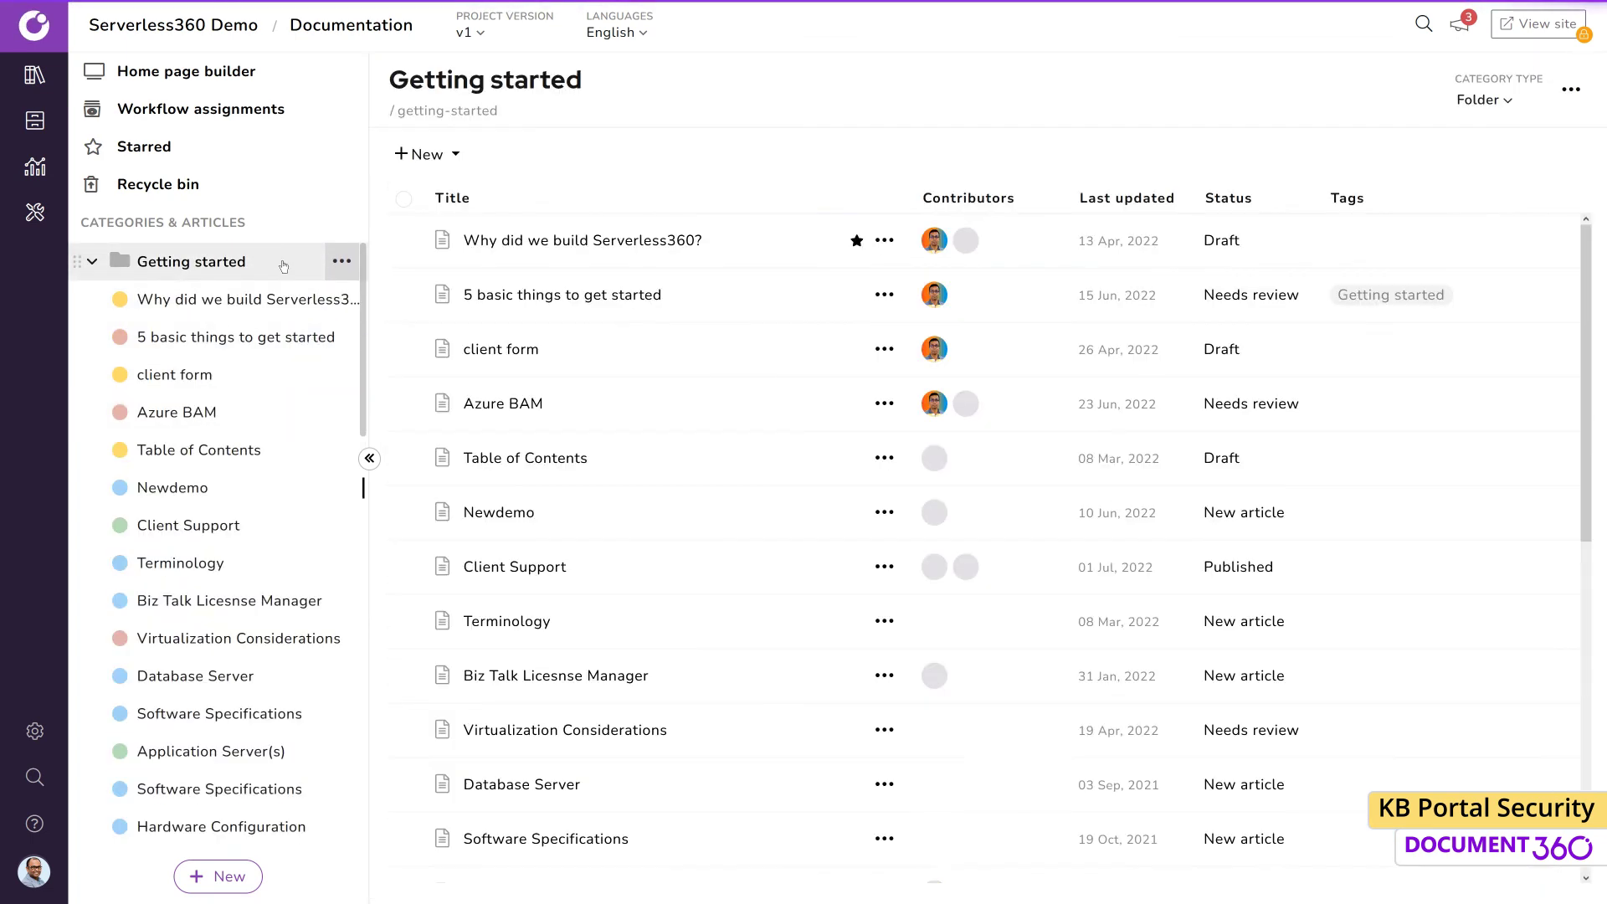
left_click(1569, 92)
mouse_move(1465, 352)
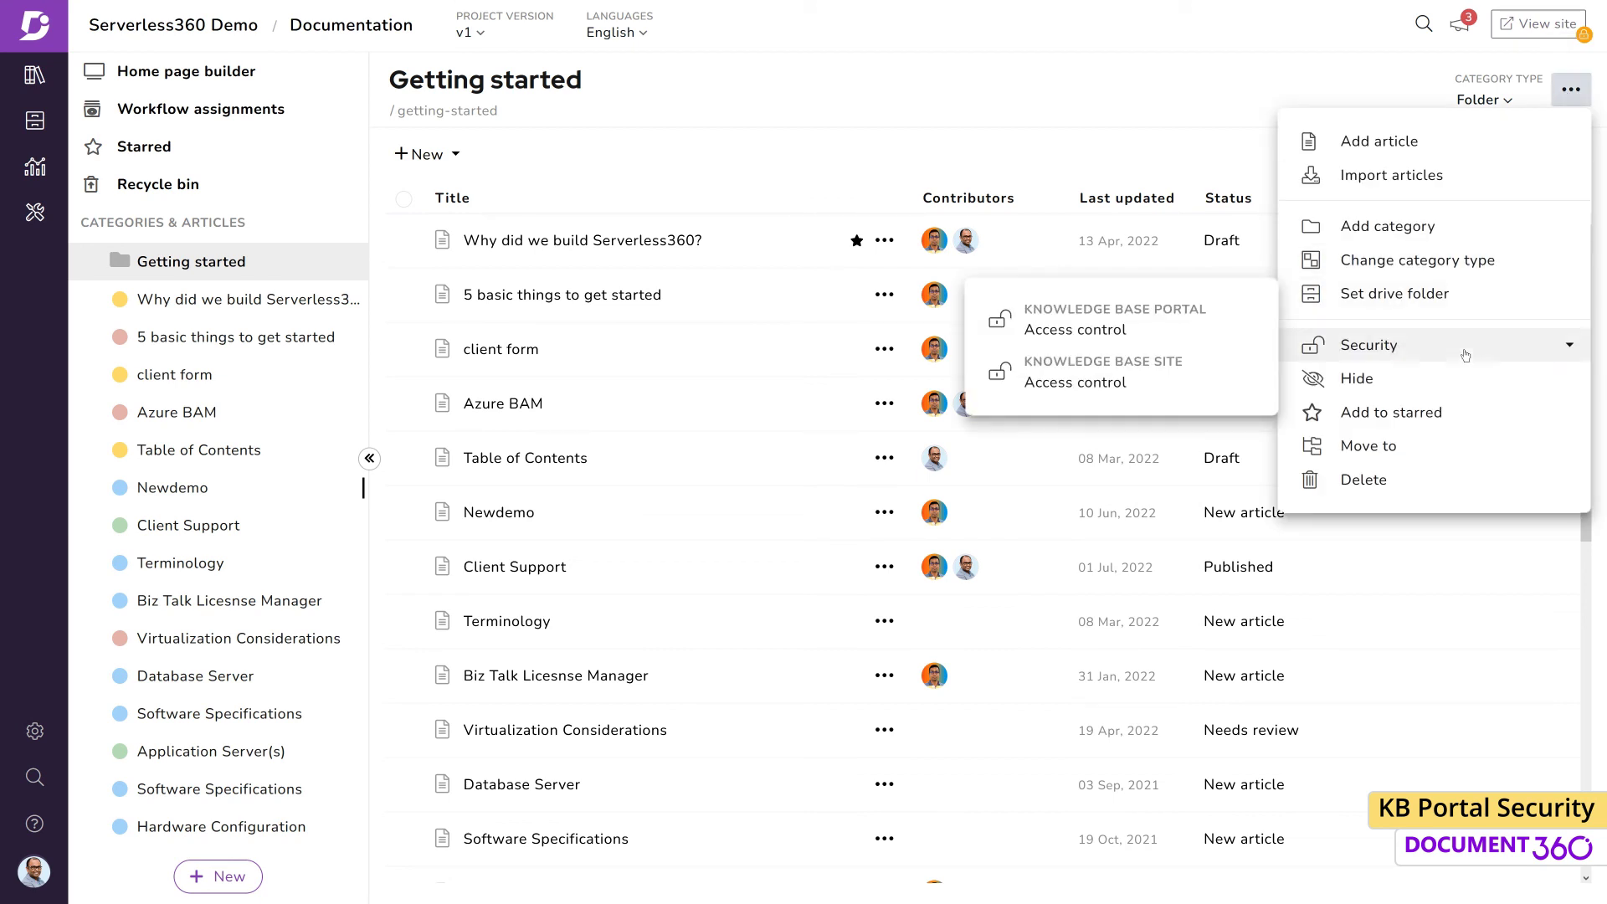
left_click(1164, 335)
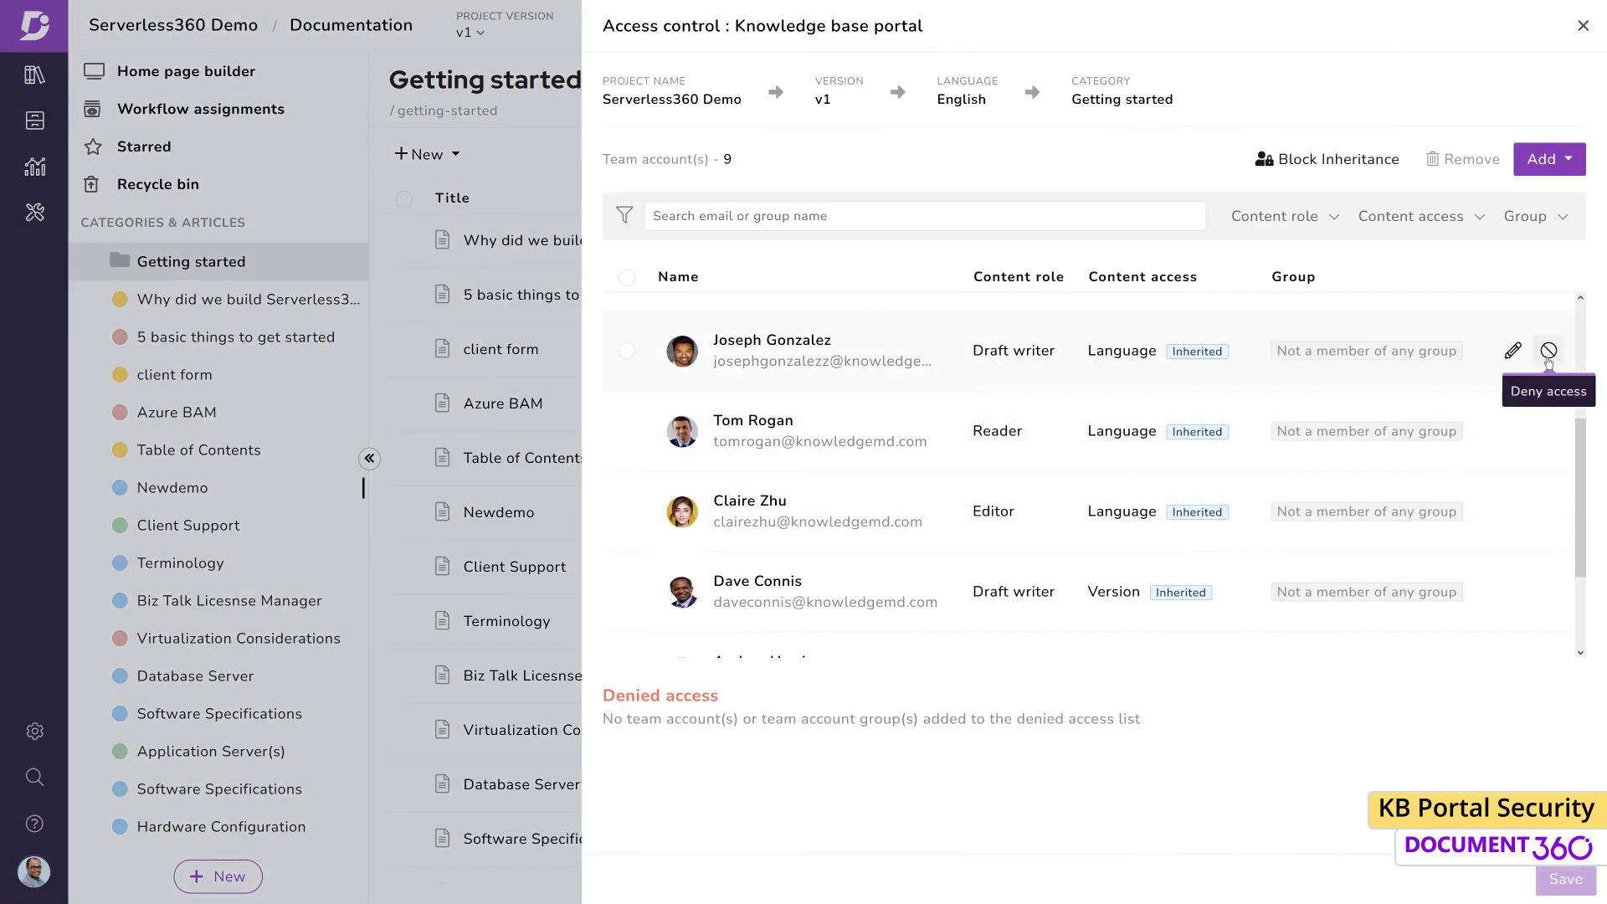
left_click(1549, 352)
left_click(1010, 175)
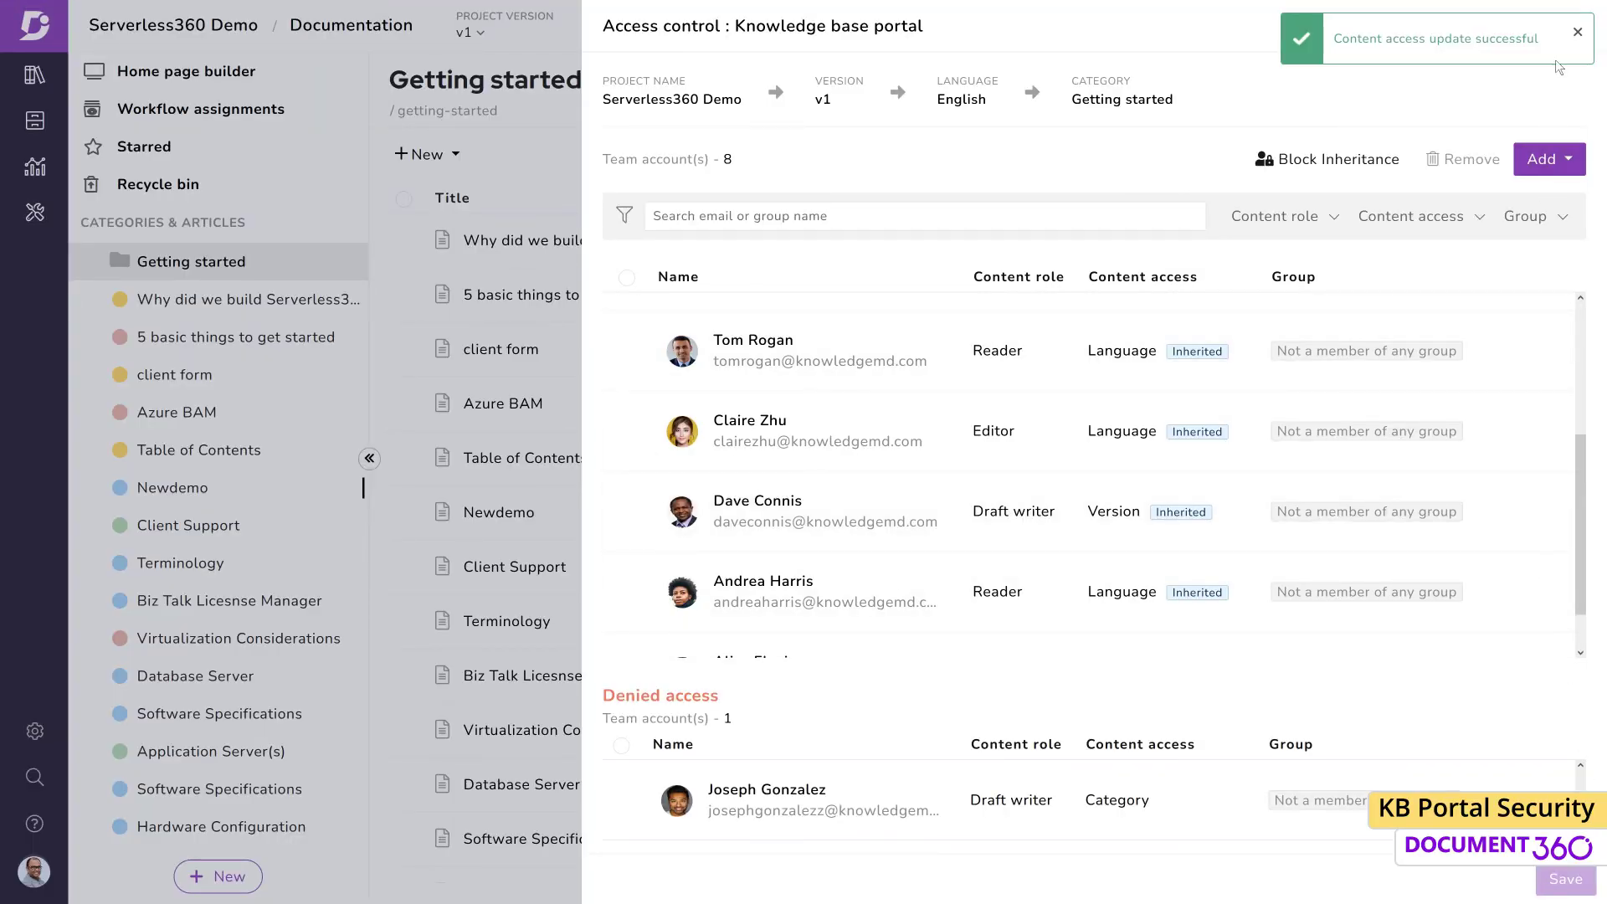
left_click(1579, 32)
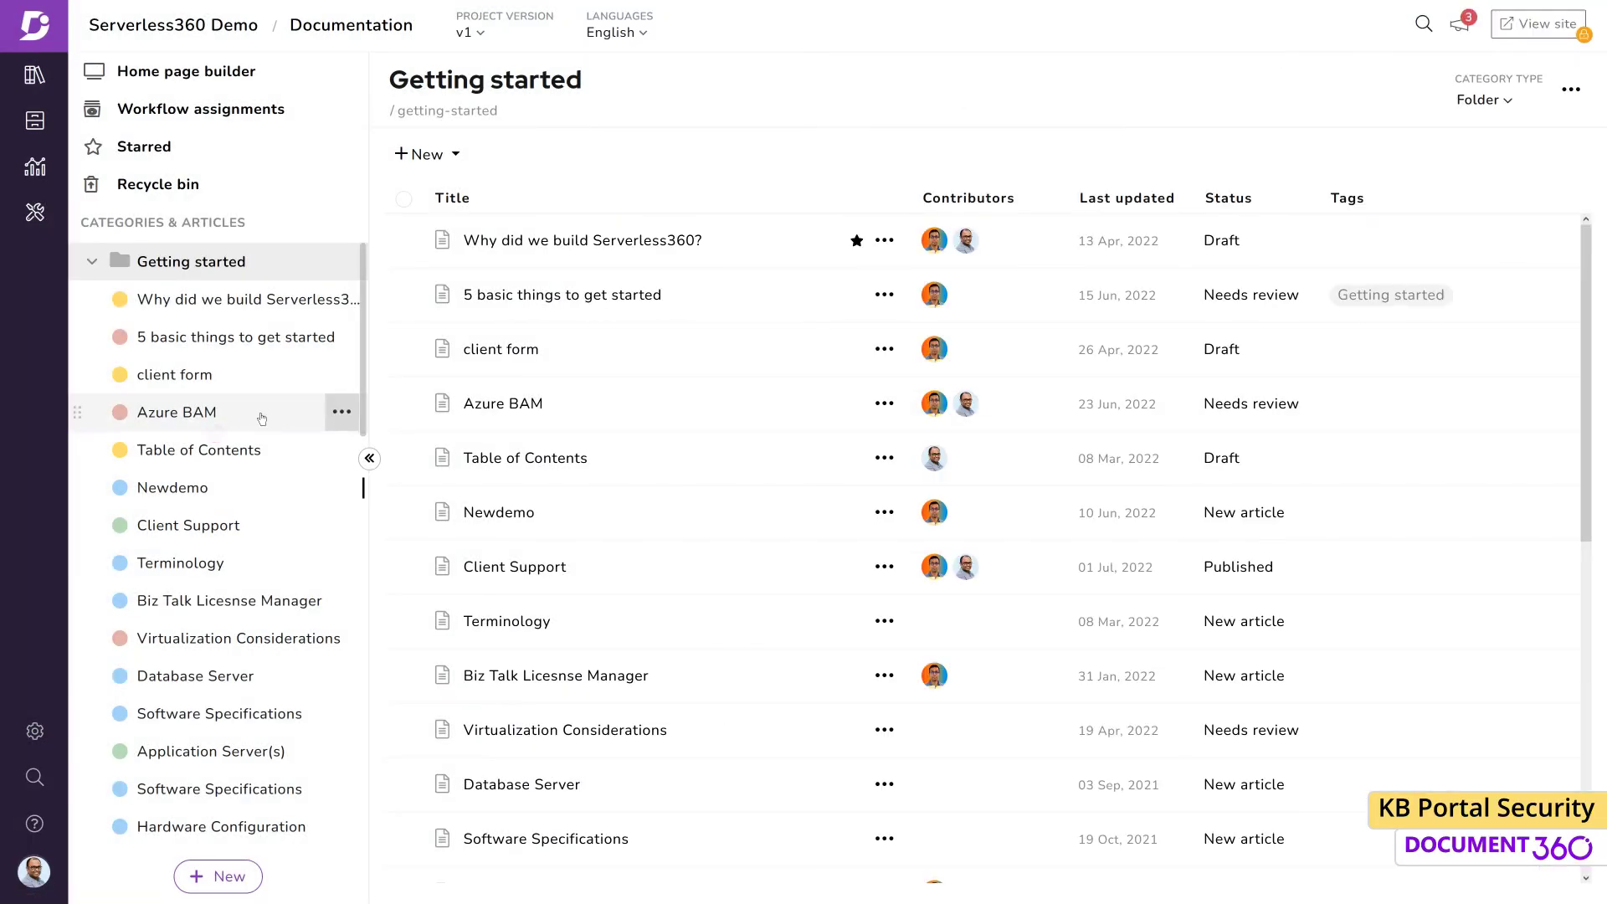
Deny an editor portal access to the Azure BAM article
left_click(255, 414)
left_click(1426, 89)
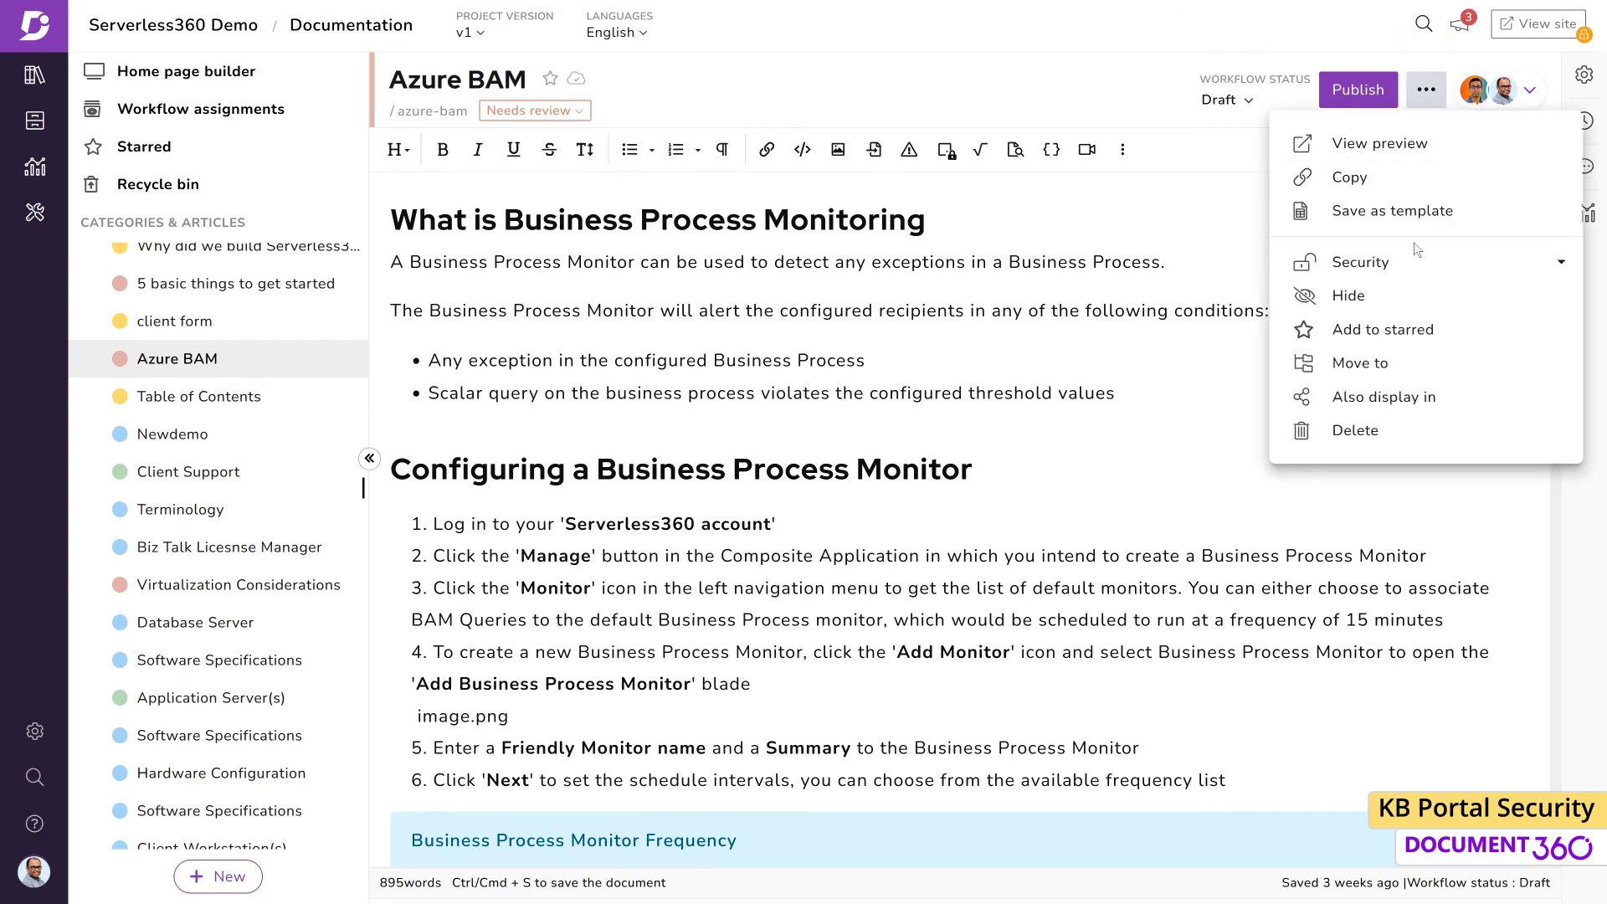
mouse_move(1347, 262)
left_click(1080, 238)
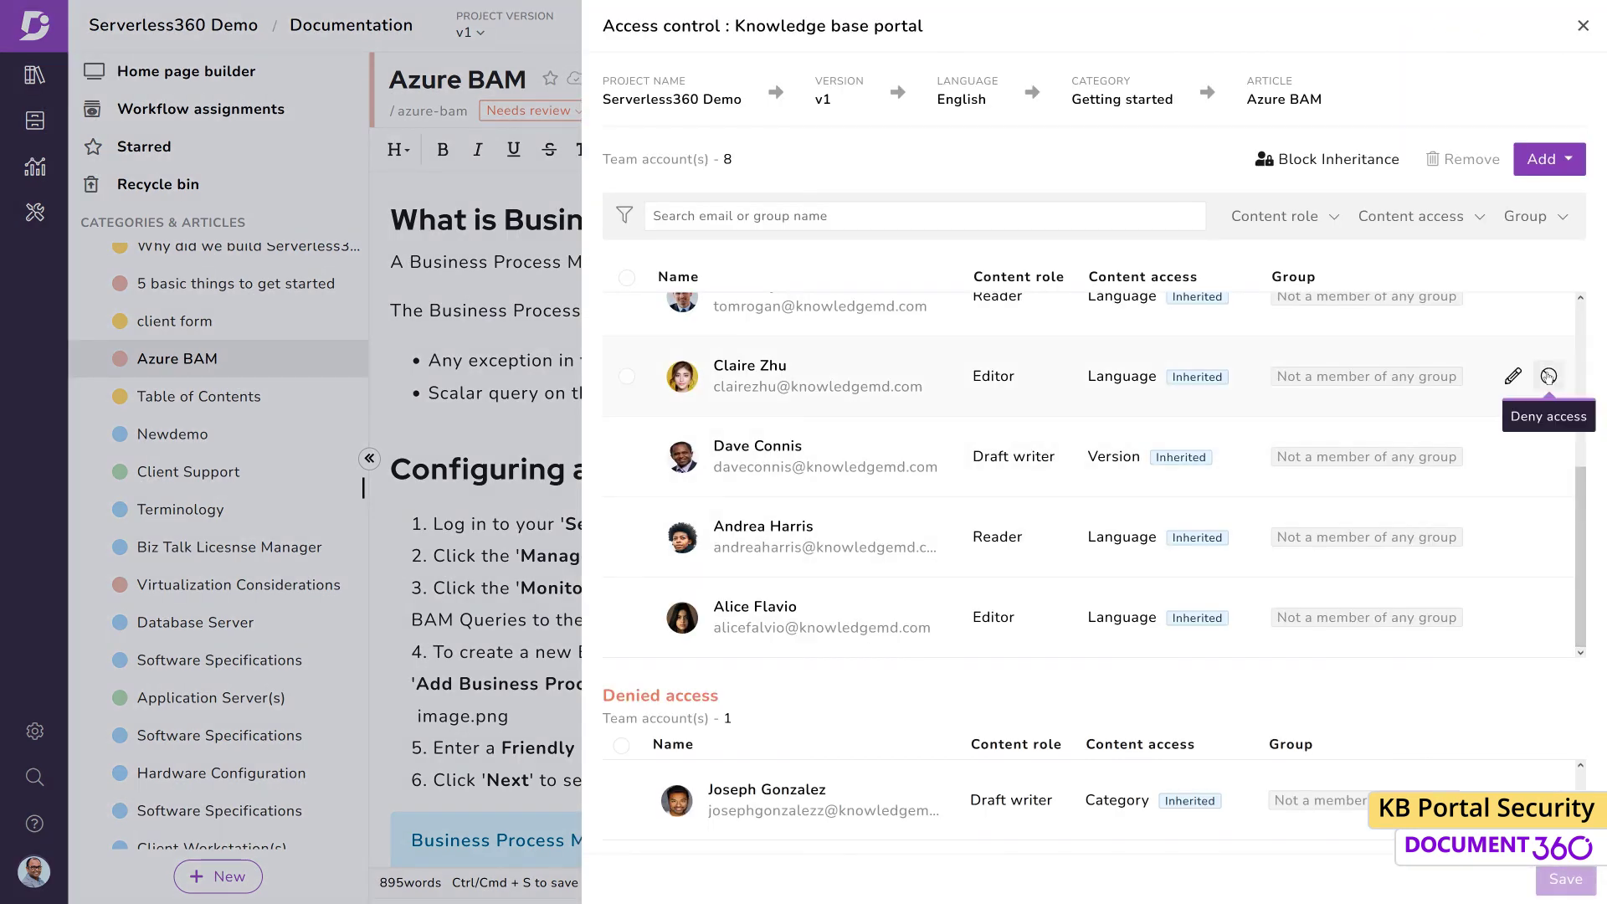
left_click(1550, 379)
left_click(1024, 181)
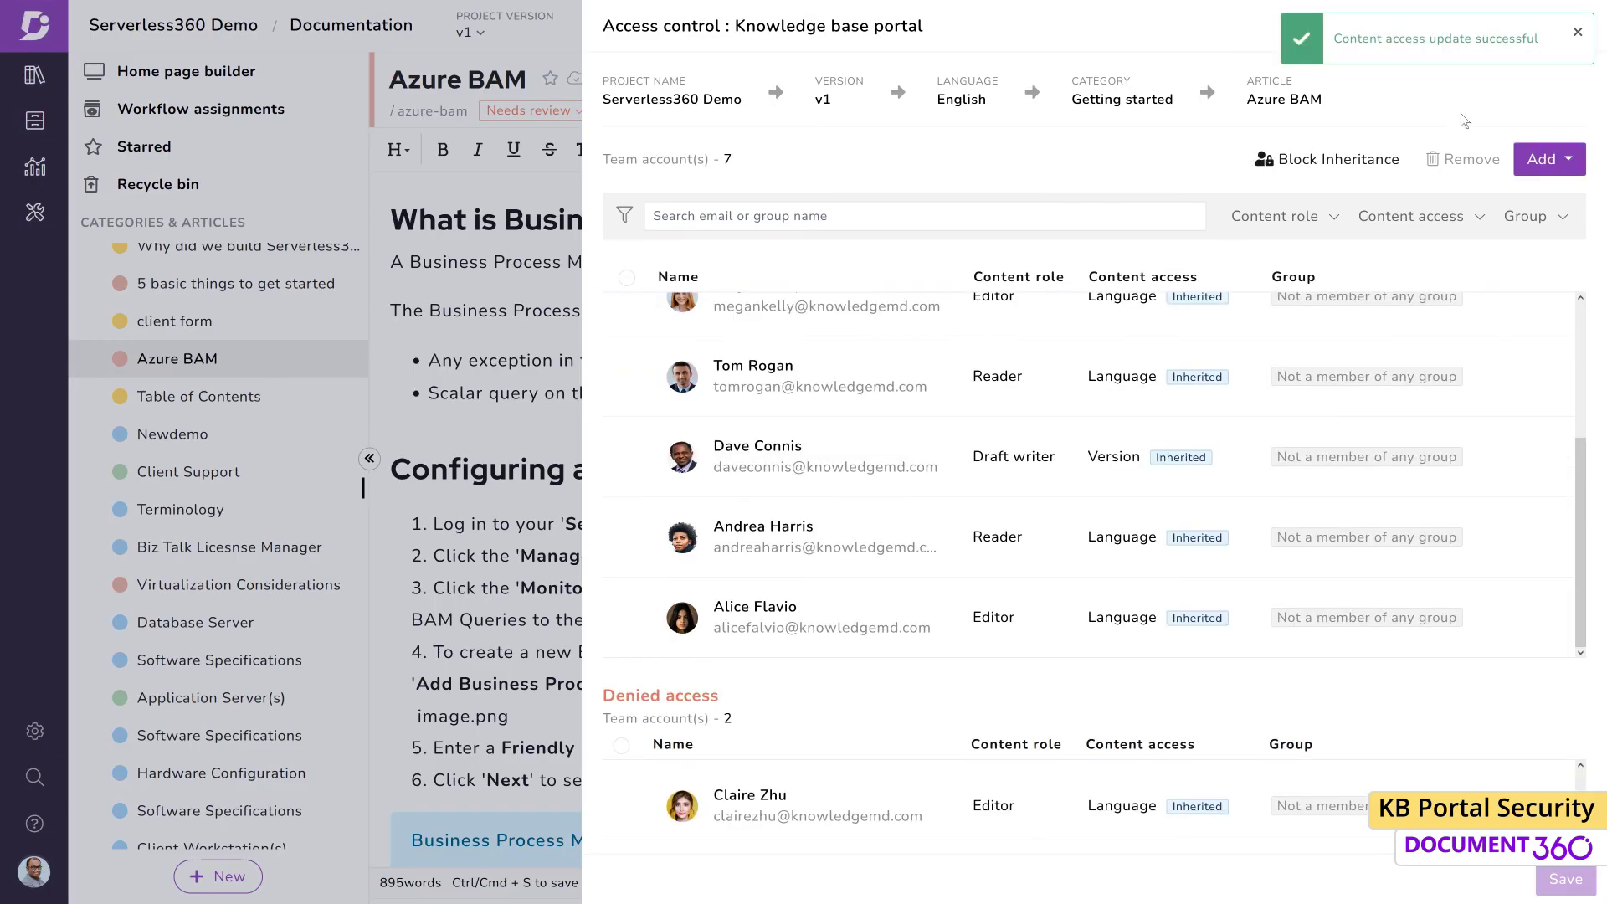
left_click(1577, 33)
left_click(1581, 30)
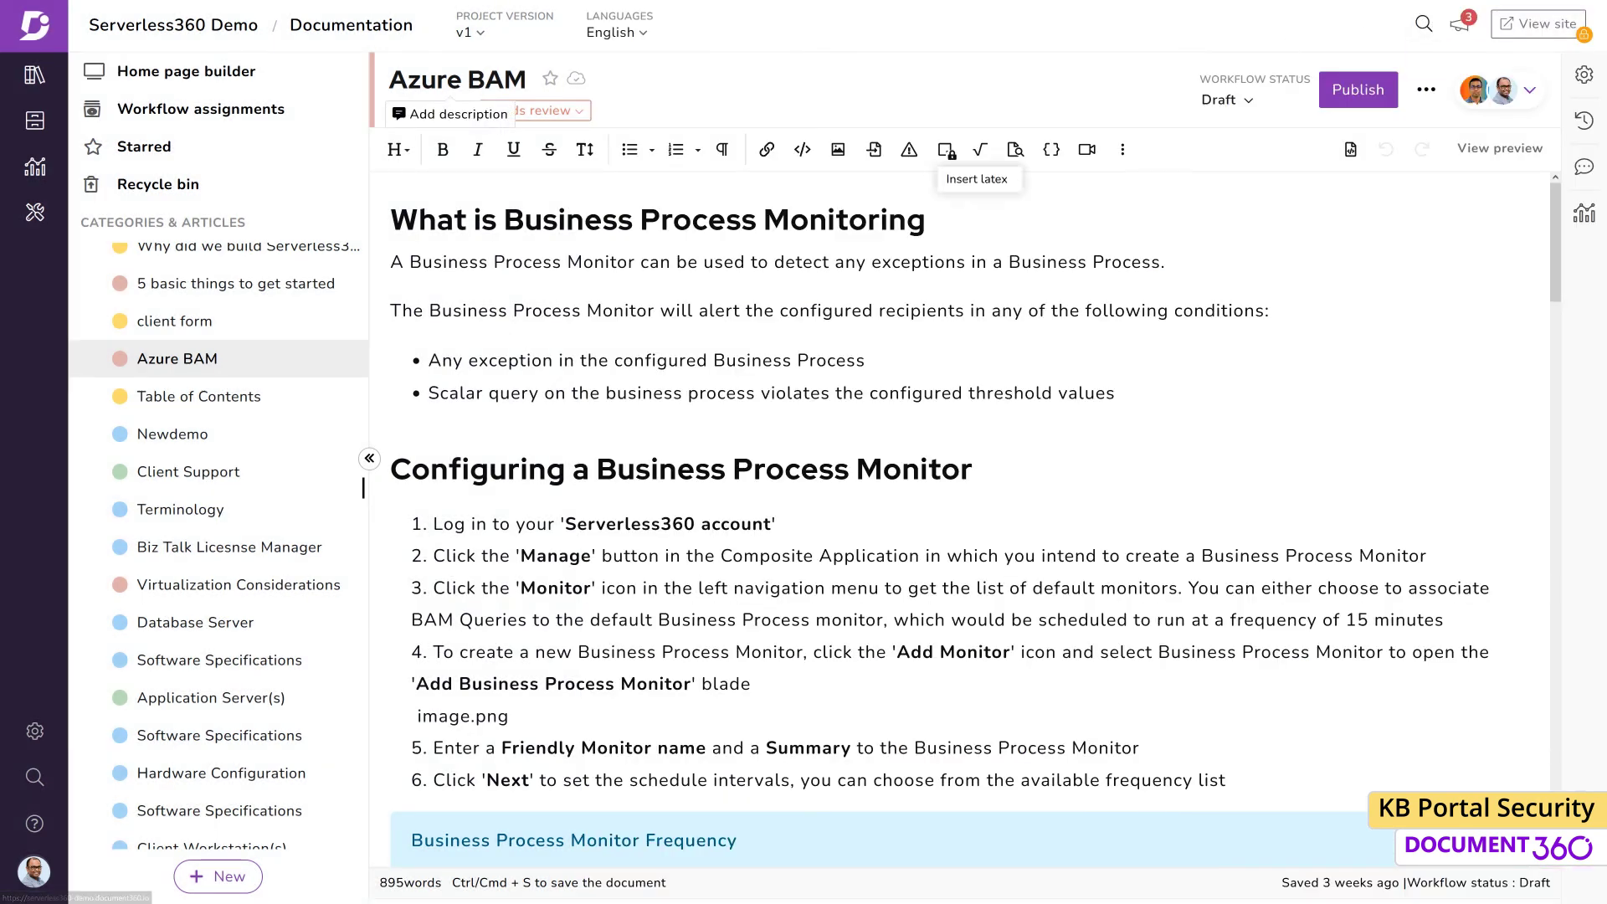
Create a new portal role named 'Marketing' with description 'Manage marketing content'
left_click(34, 731)
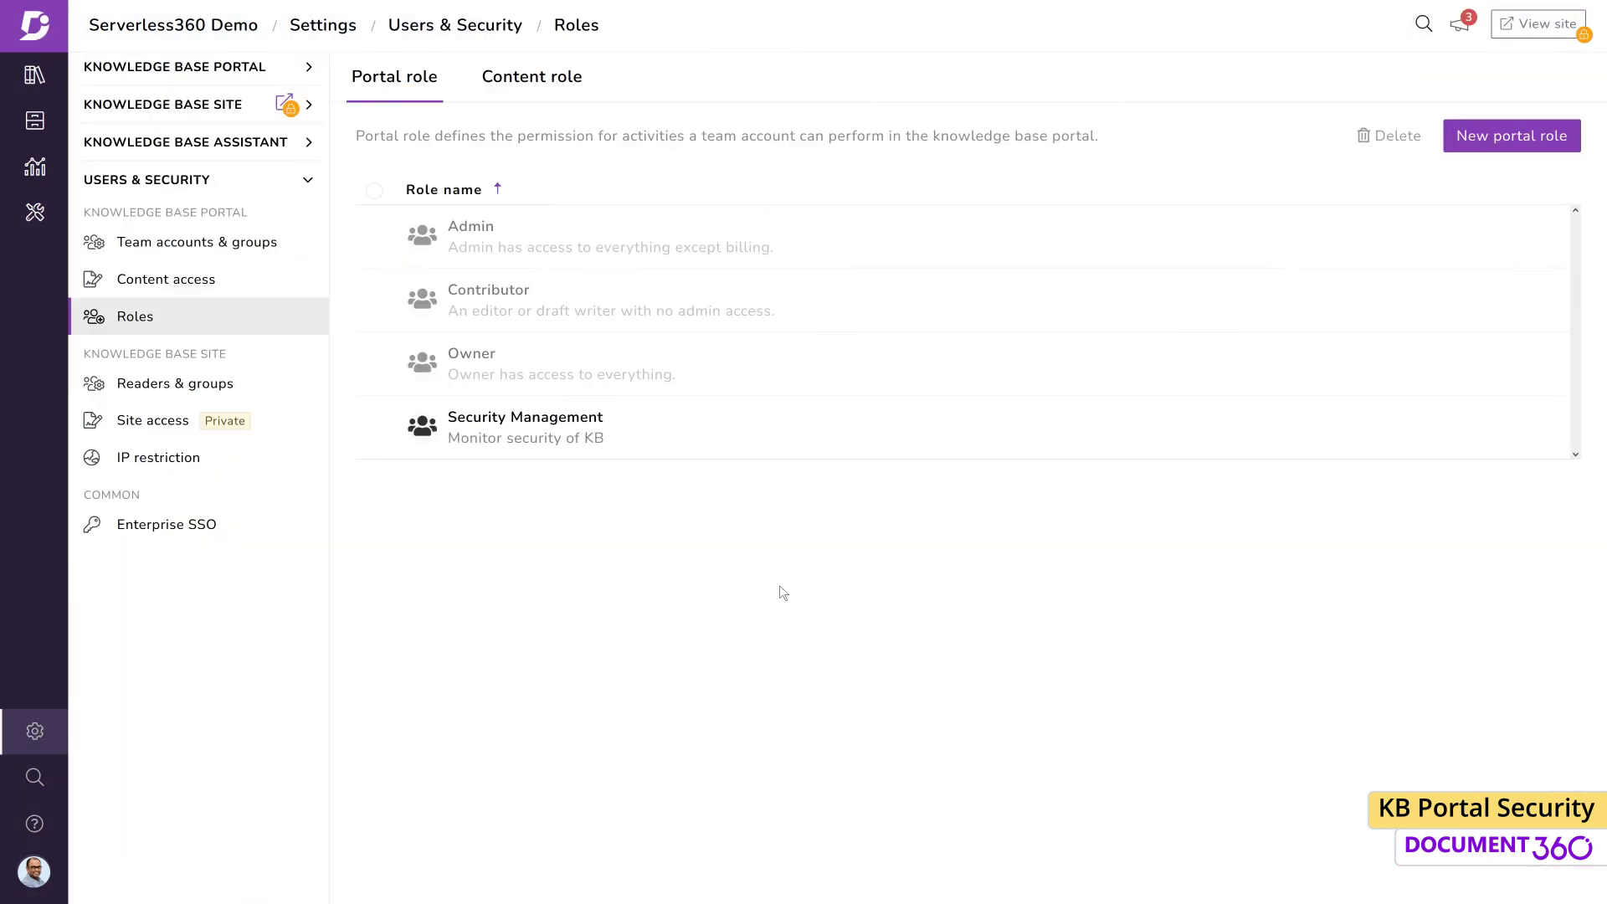
left_click(1552, 154)
type("Marke")
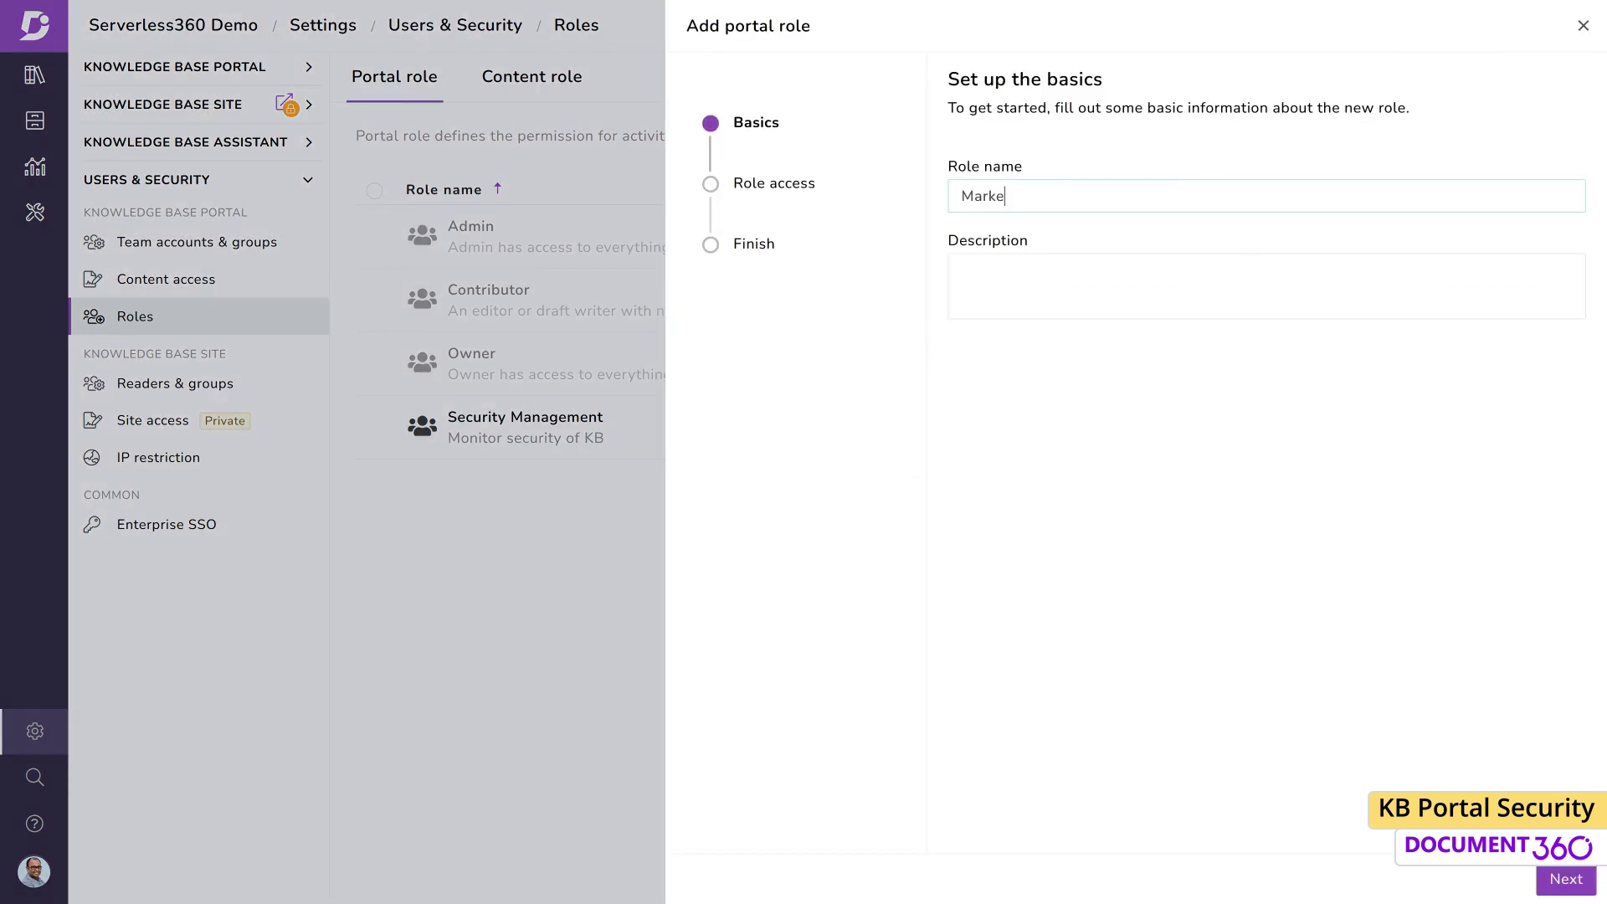
type("tingManage marketing content")
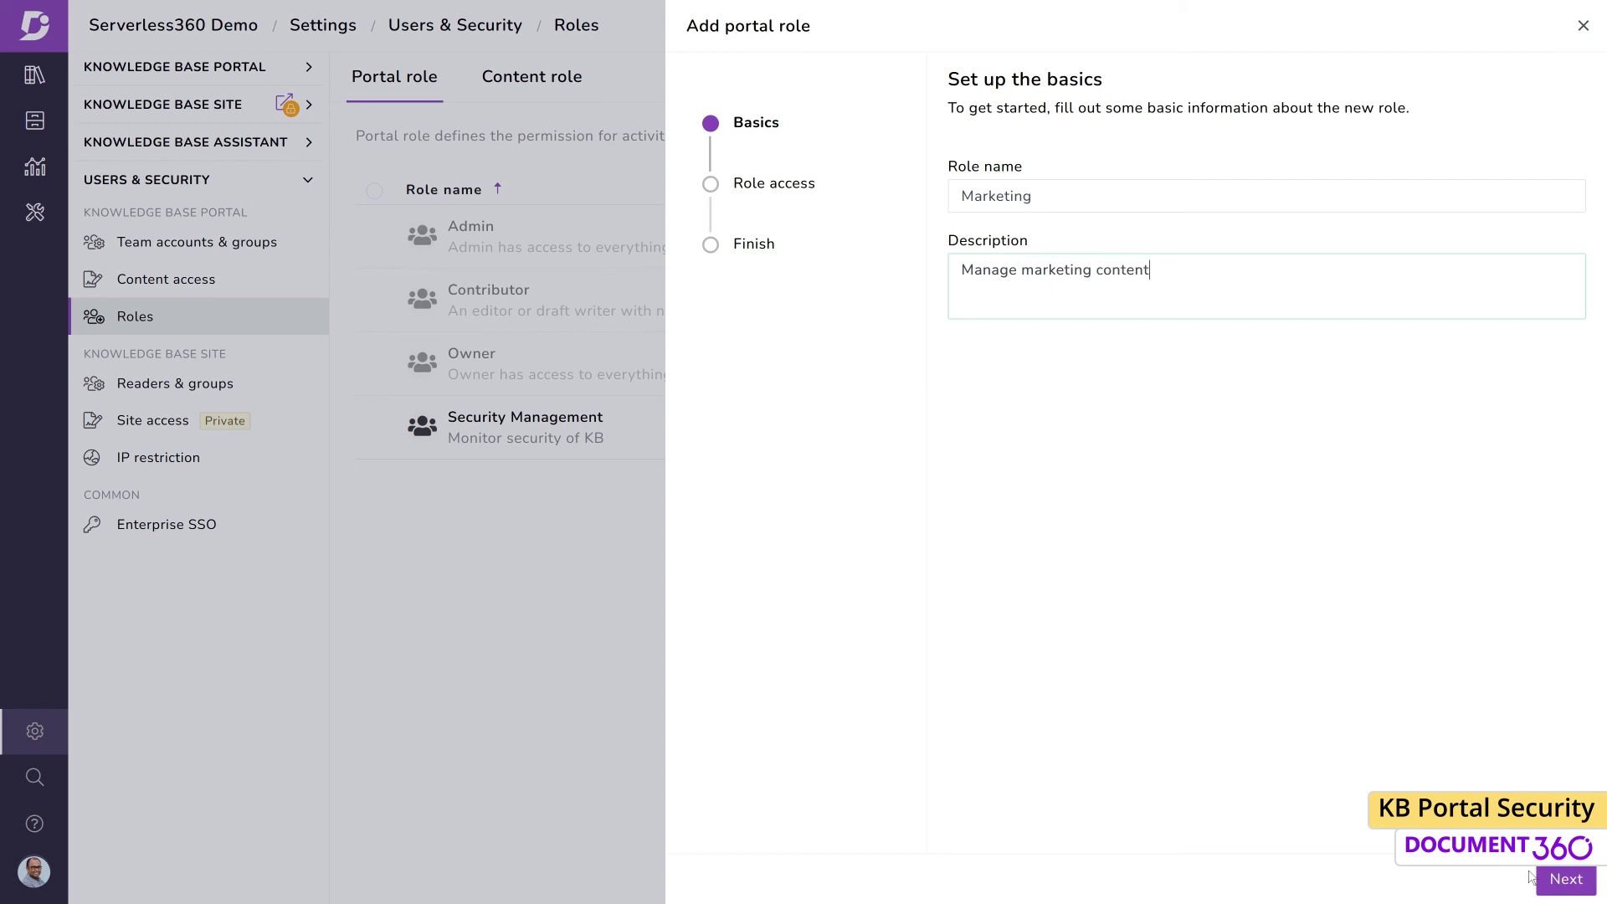
left_click(1549, 878)
Enable backup and restore, API token, billing, subscription change, cookie consent and ticket deflector permissions
left_click(983, 390)
scroll(1088, 536, "down", 3)
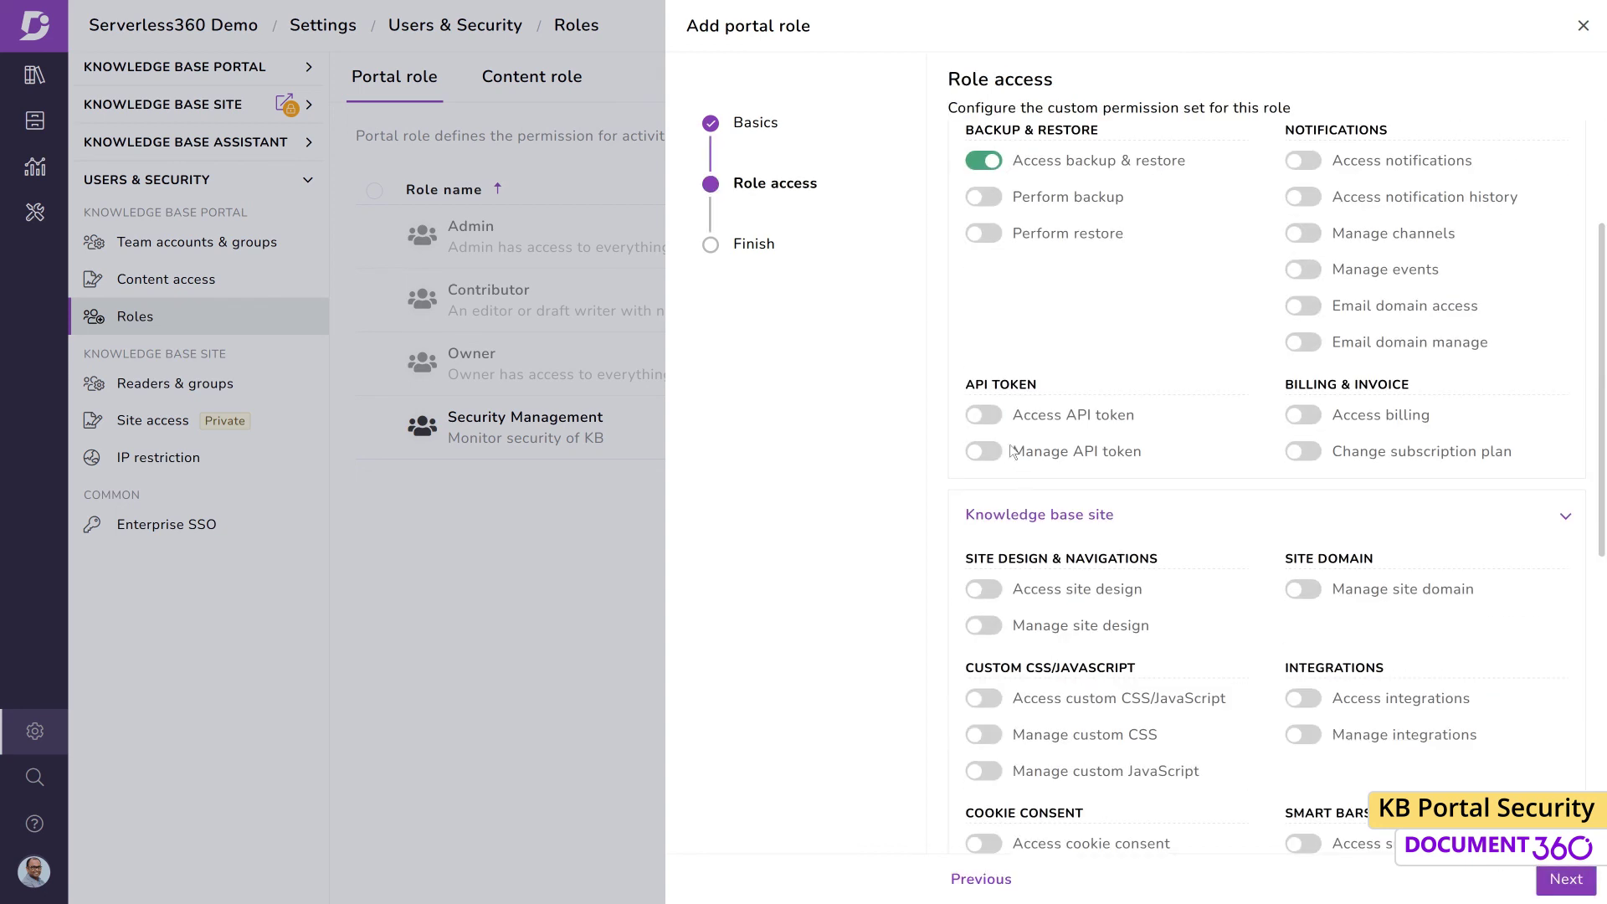
left_click(983, 415)
left_click(1303, 415)
left_click(1303, 451)
scroll(1505, 583, "down", 3)
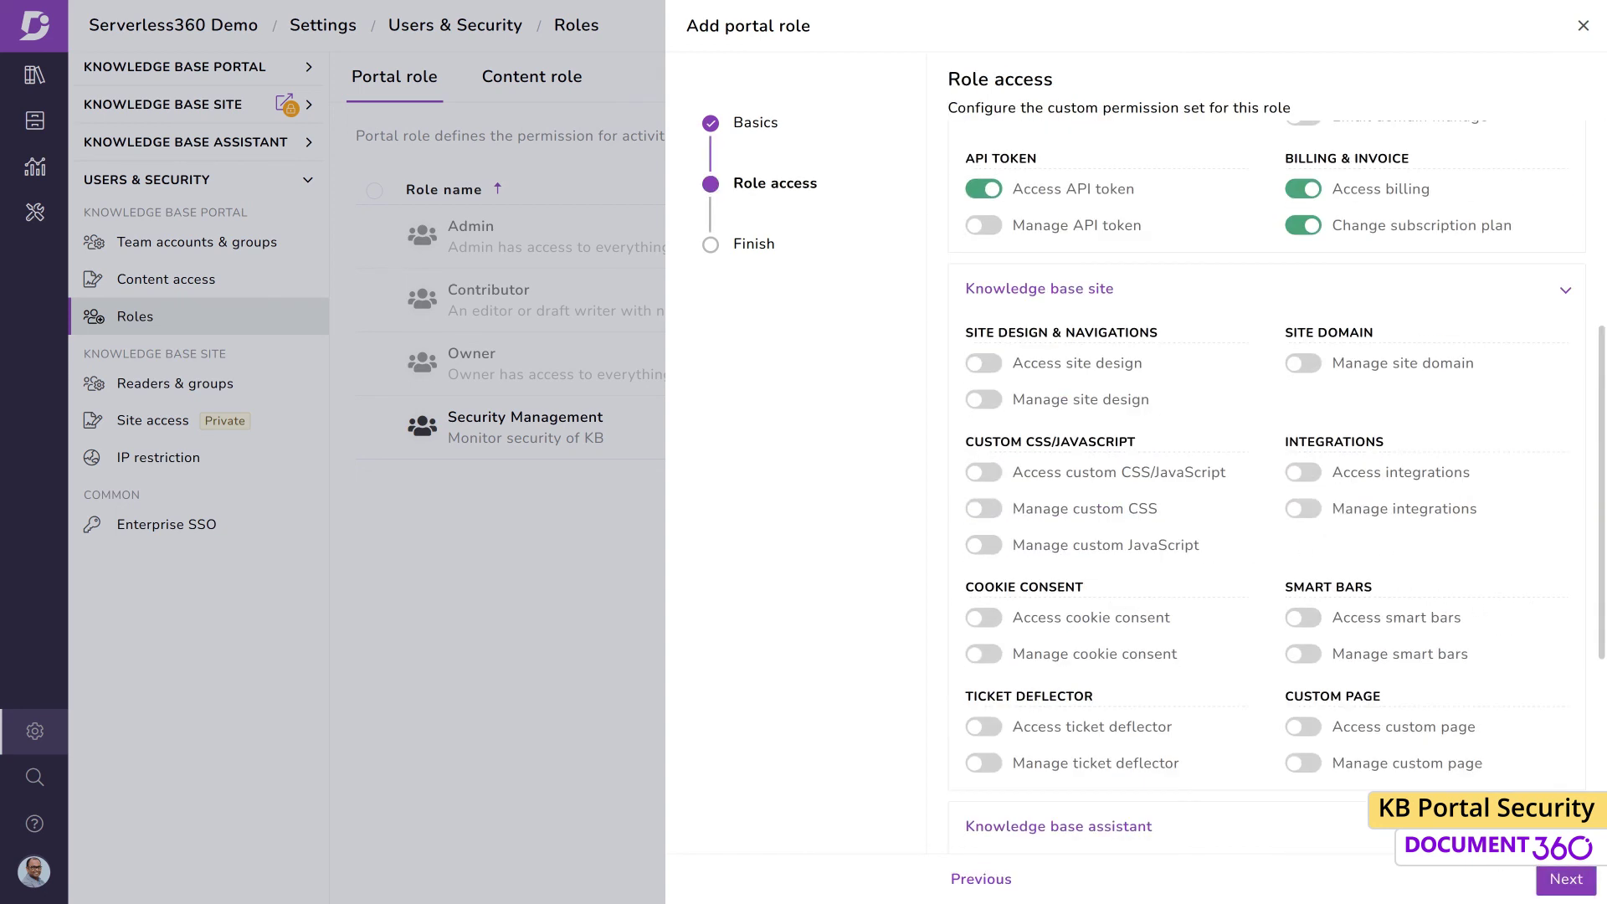
left_click(995, 619)
left_click(983, 727)
left_click(984, 763)
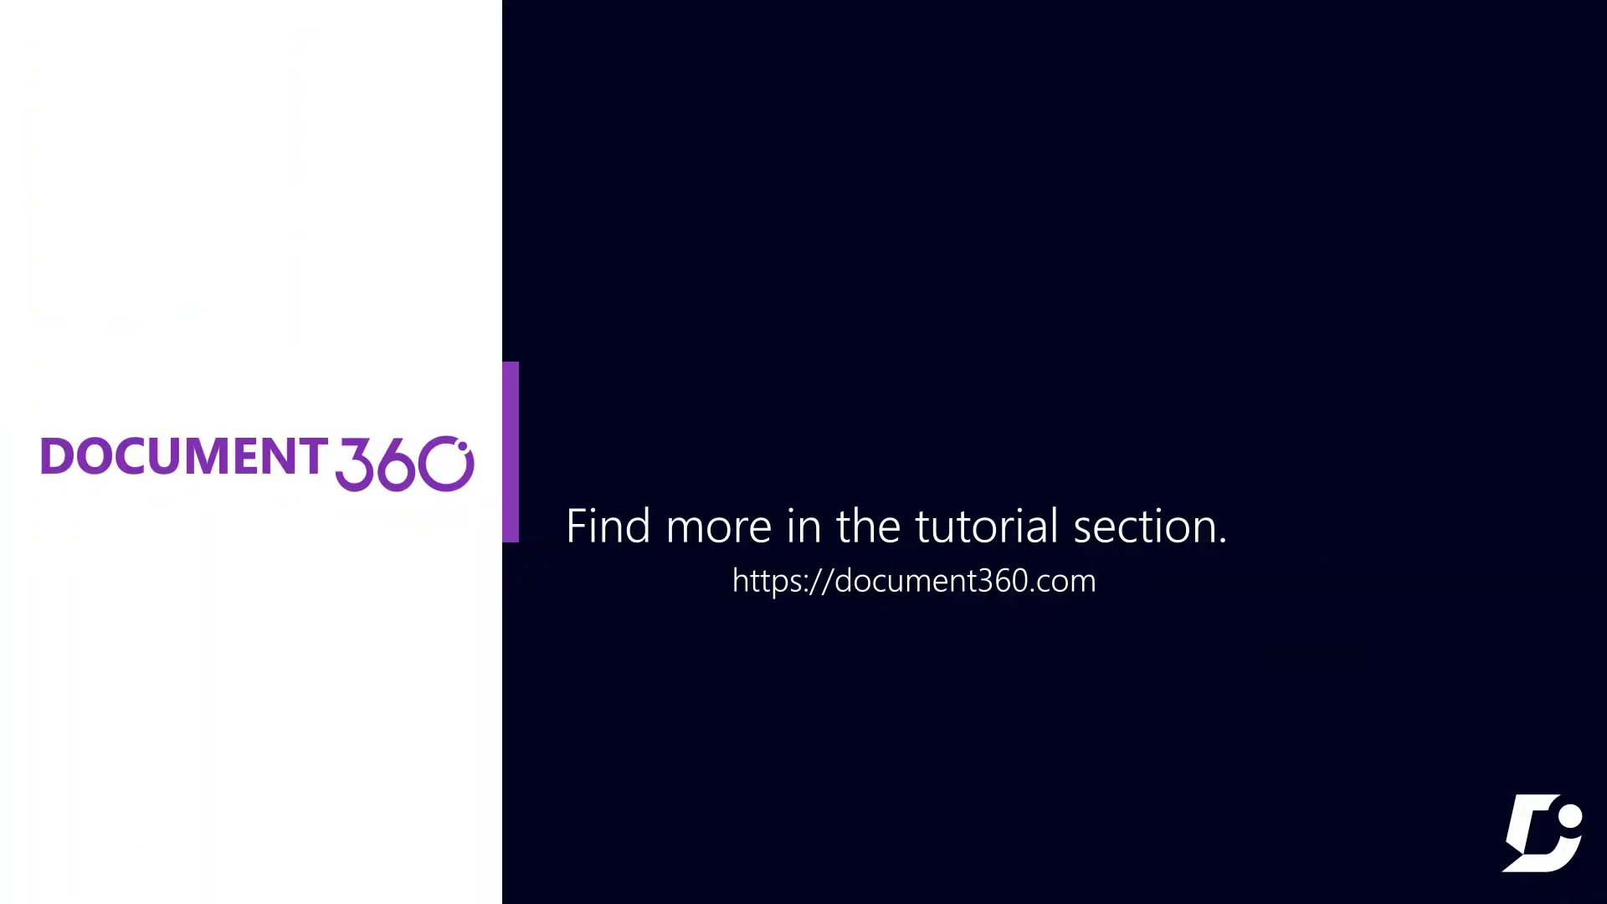